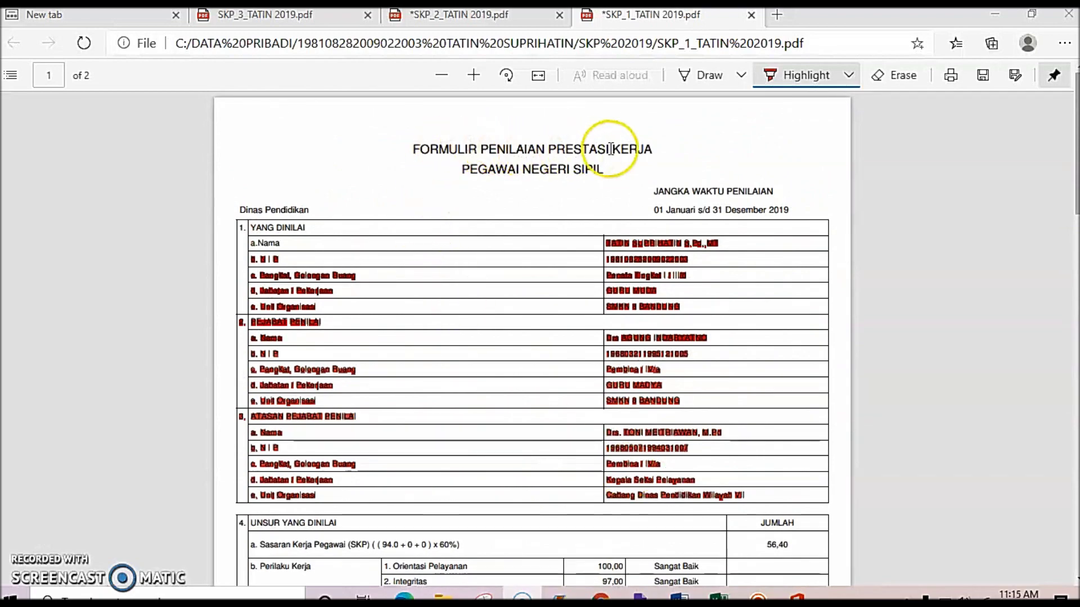
- Examine the performance appraisal form in the SKP_1 PDF, from the employee and assessor details to the assessed elements and final score
scroll(587, 176, down, 5)
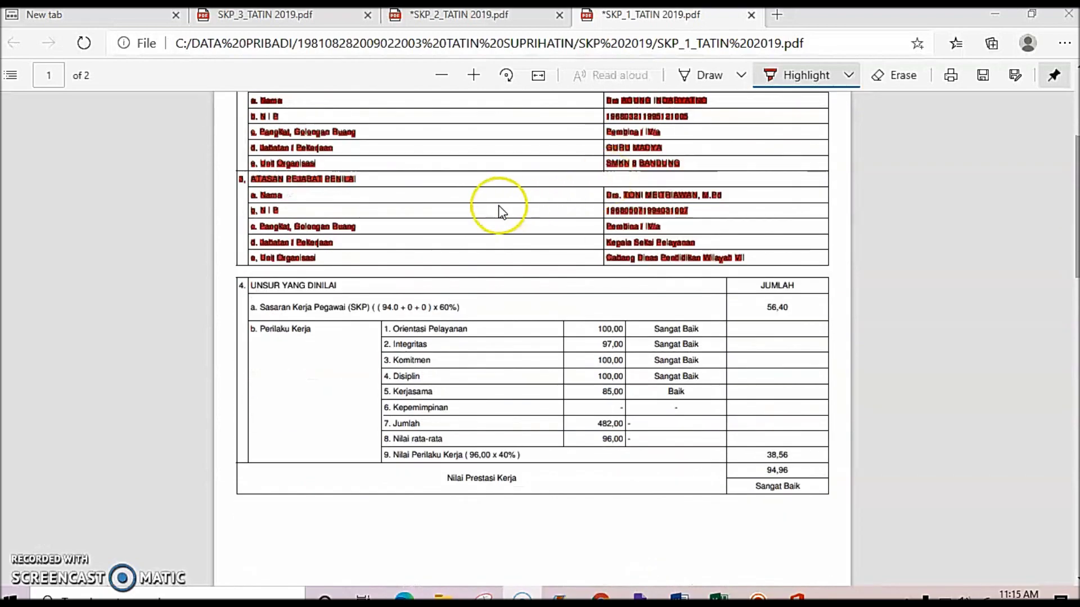
scroll(494, 209, up, 5)
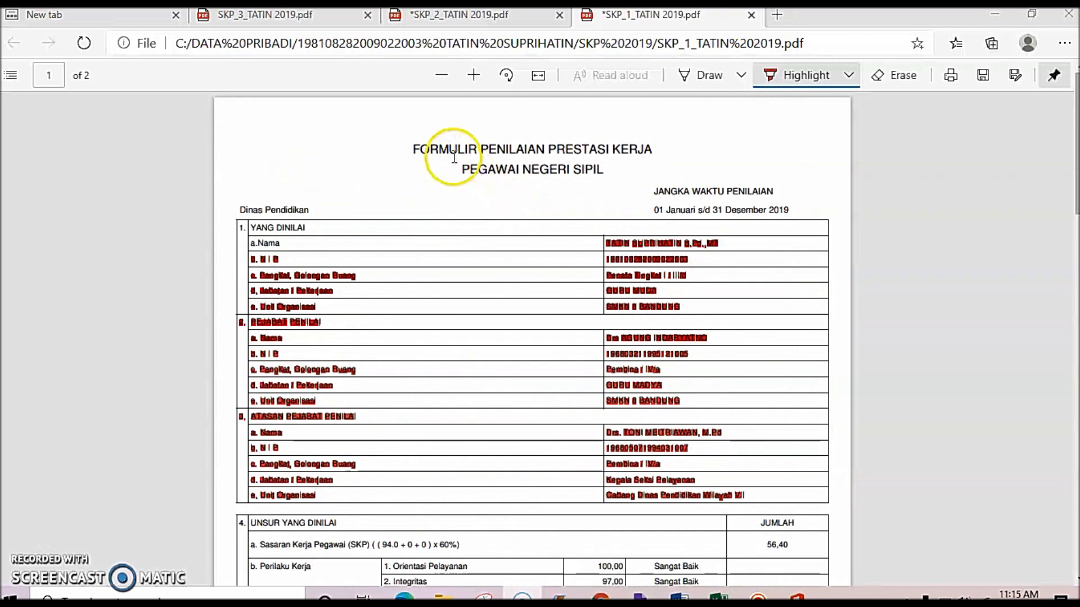
scroll(513, 188, down, 2)
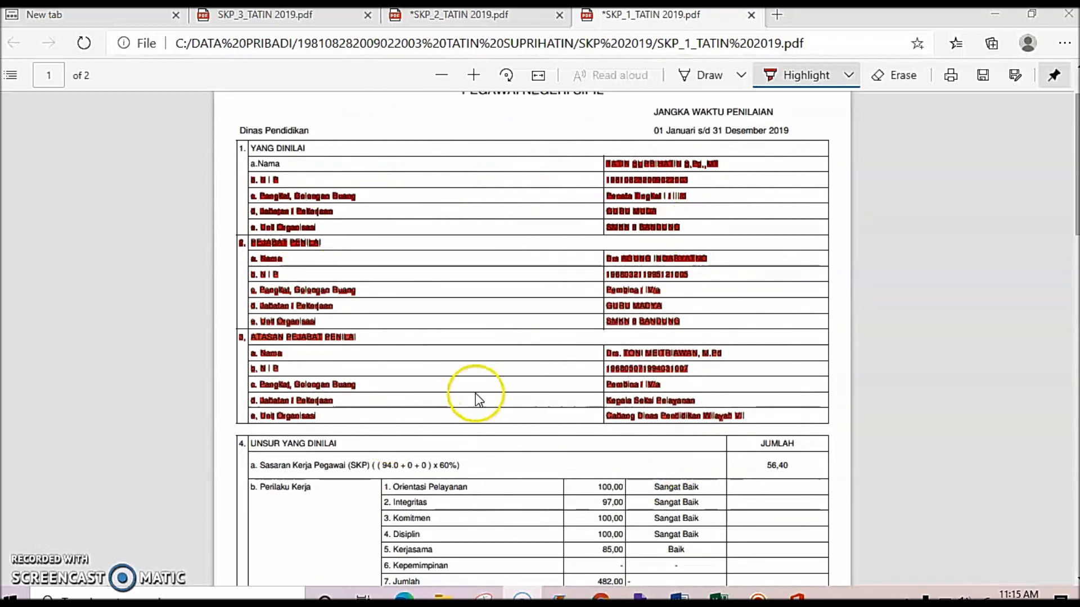
scroll(476, 394, down, 3)
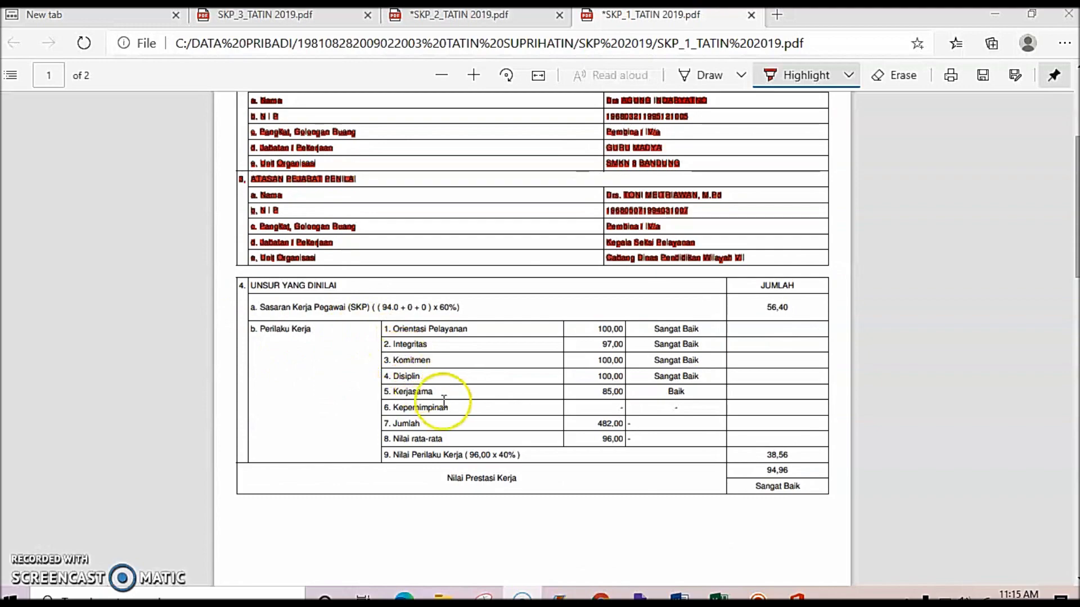
scroll(444, 400, up, 5)
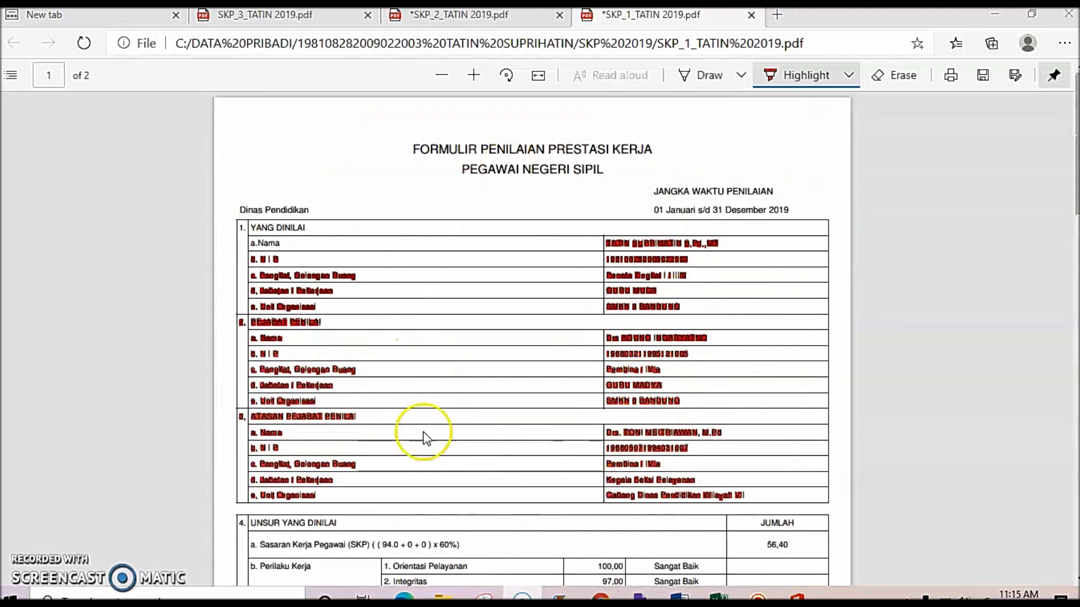
scroll(495, 425, down, 5)
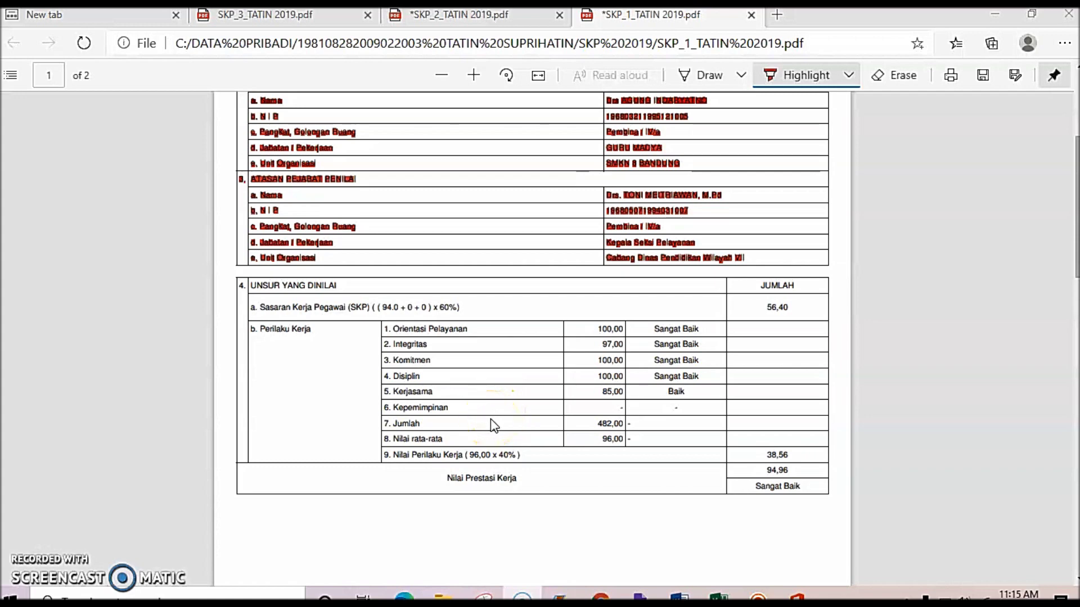
scroll(494, 426, up, 5)
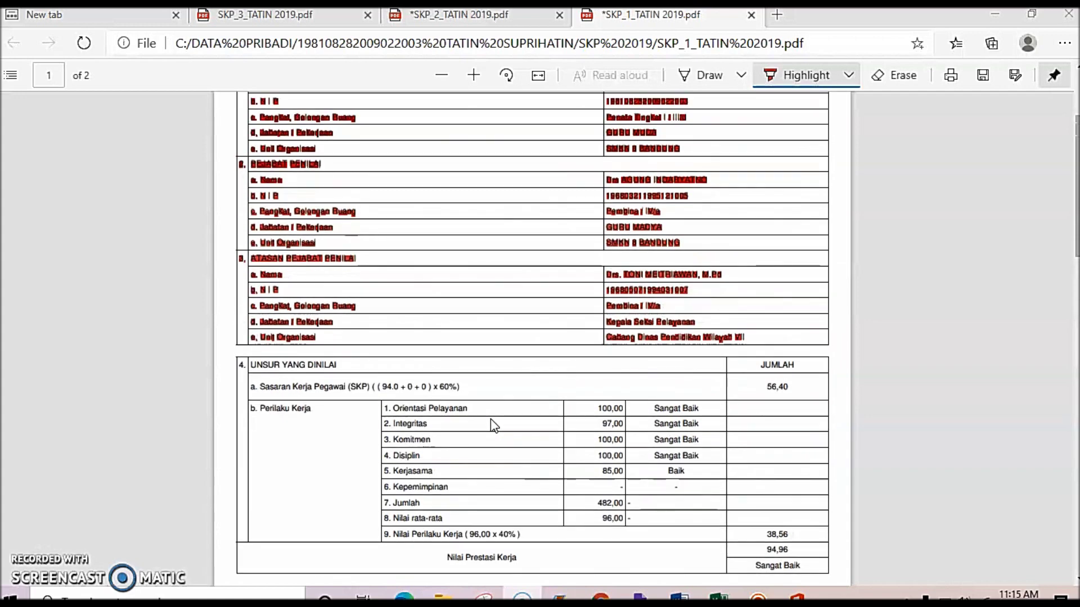
scroll(494, 426, down, 5)
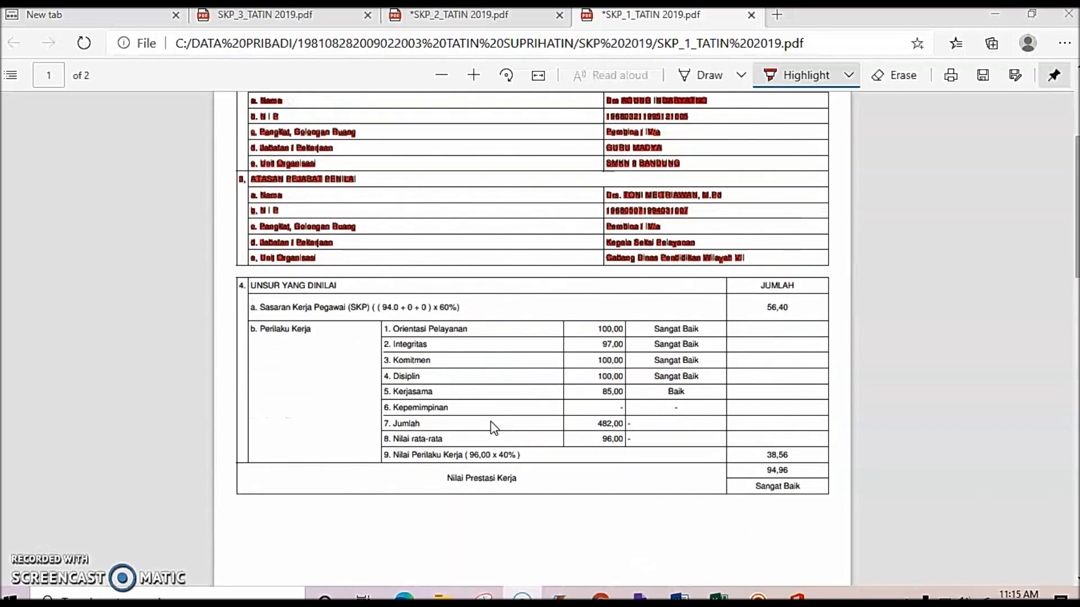
scroll(494, 427, up, 3)
scroll(494, 425, up, 2)
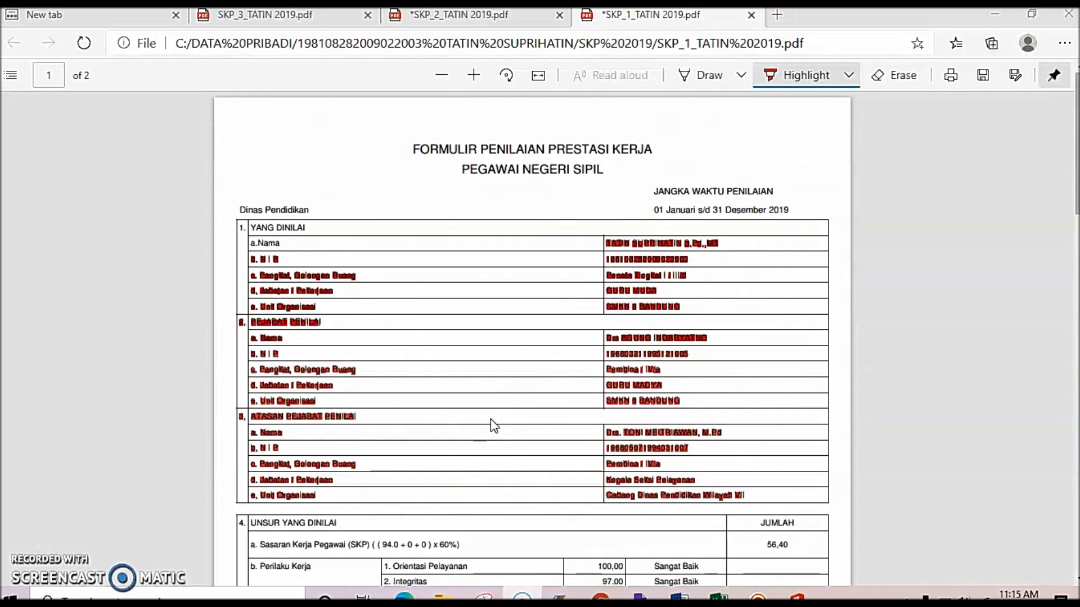
scroll(573, 295, down, 6)
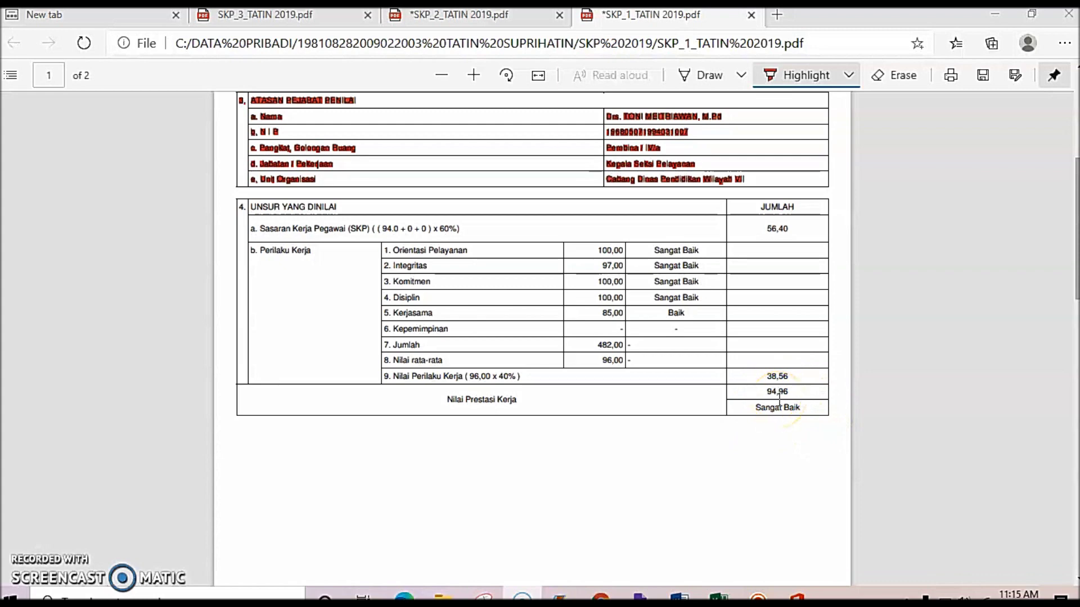
scroll(779, 396, up, 2)
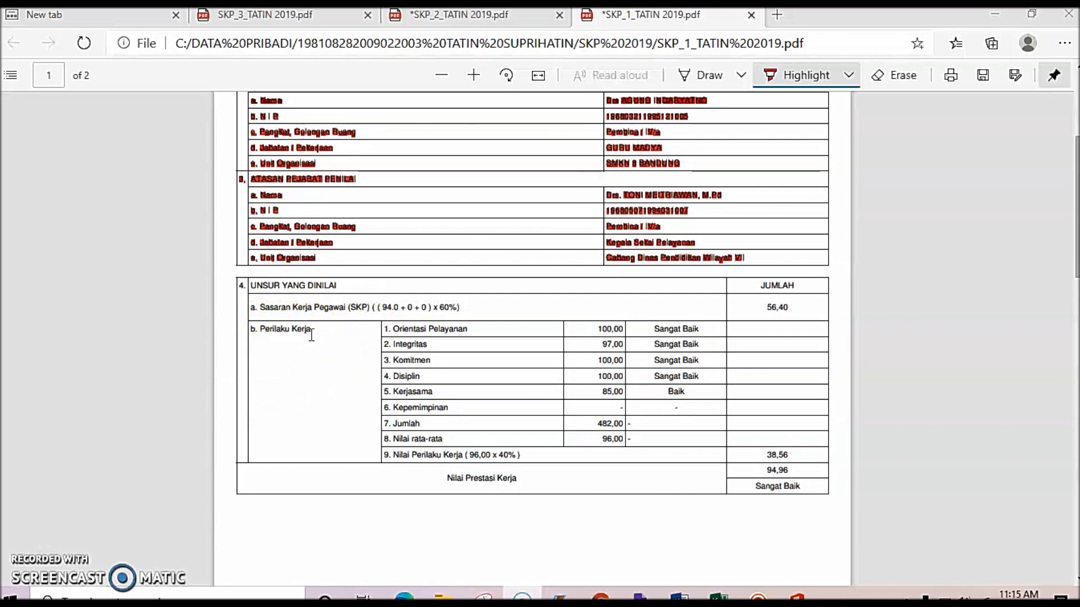
scroll(346, 363, up, 4)
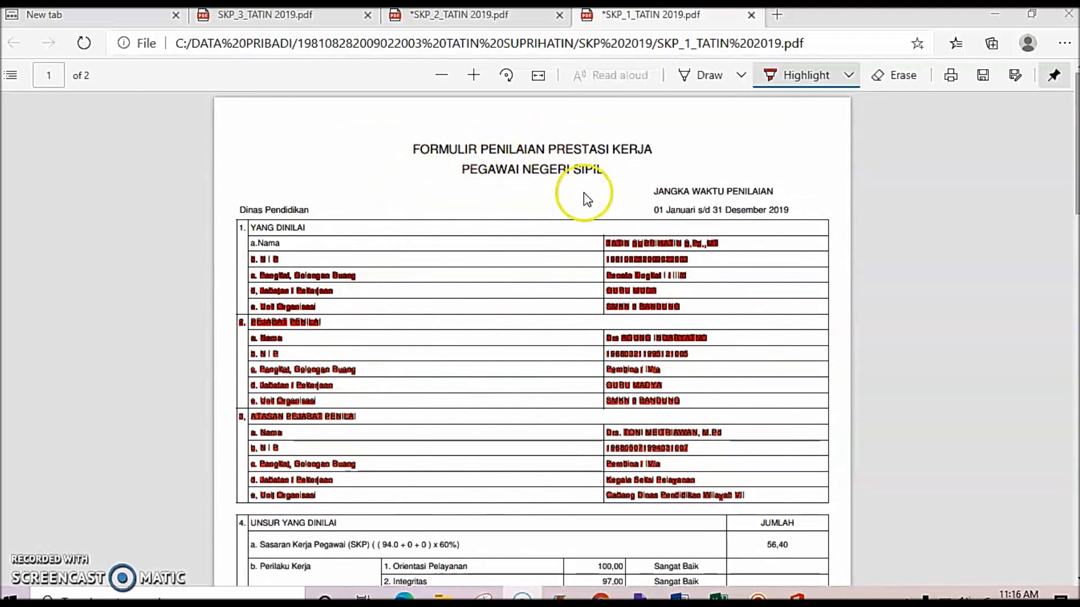
scroll(564, 216, down, 3)
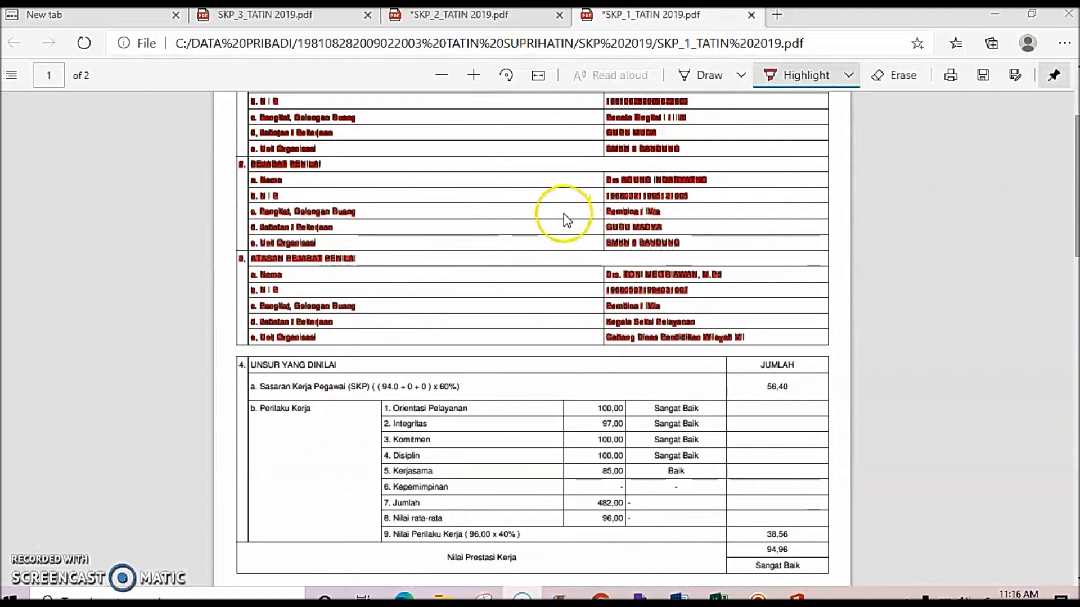
scroll(566, 219, down, 2)
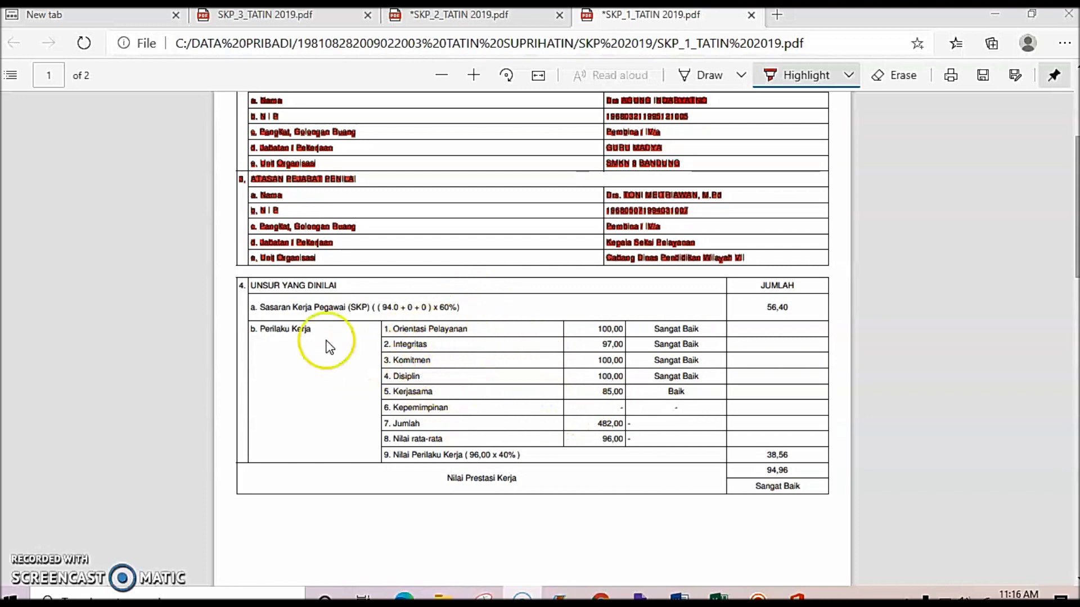
click(505, 370)
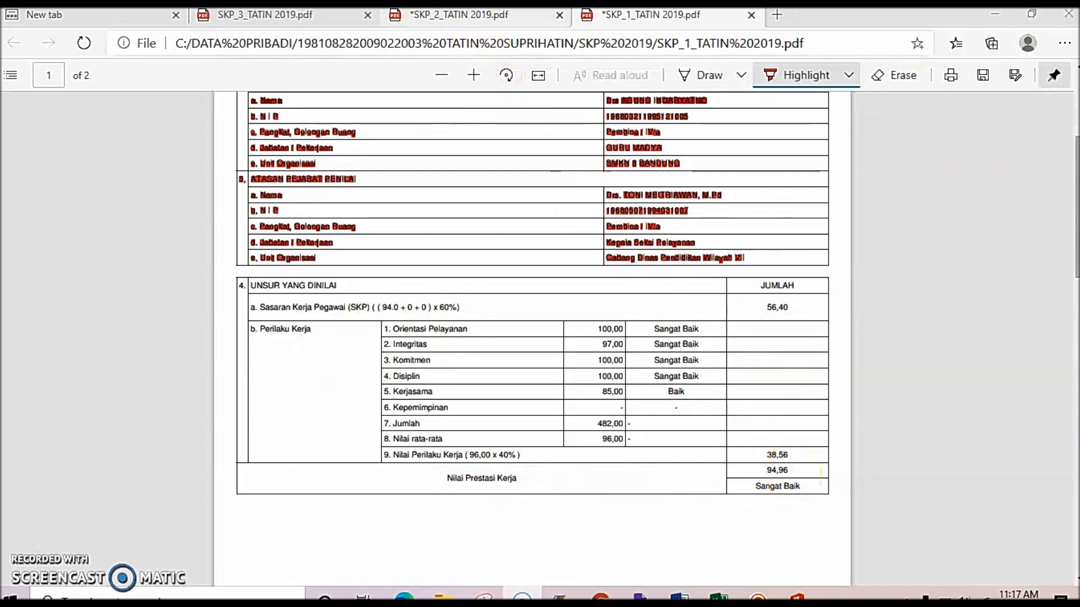
- Compare the work target form in the SKP_2 PDF and the achievement table in the SKP_3 PDF with the appraisal in SKP_1
click(467, 18)
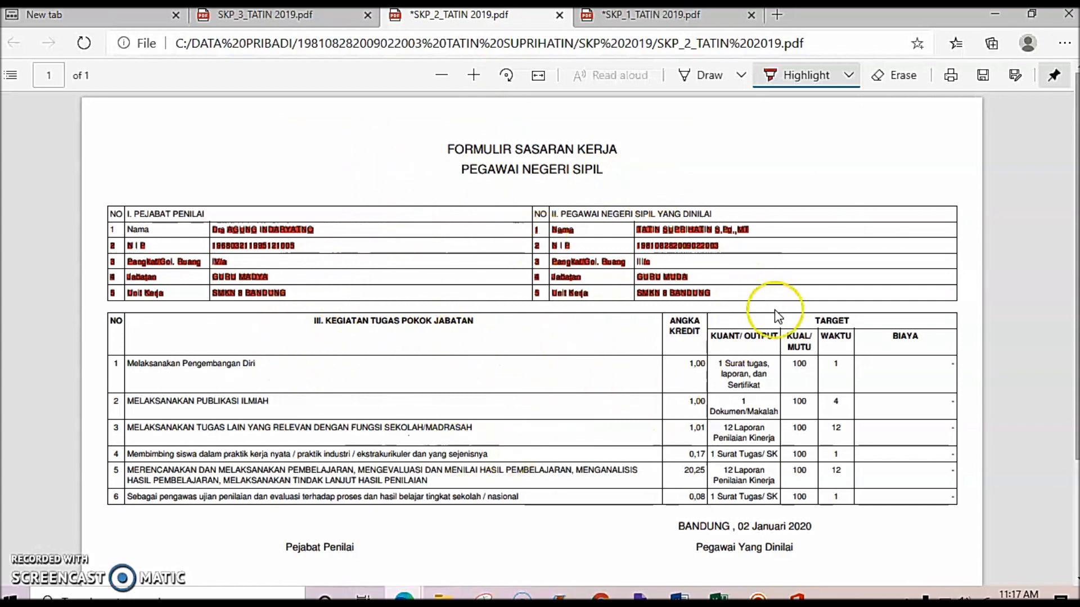
click(312, 15)
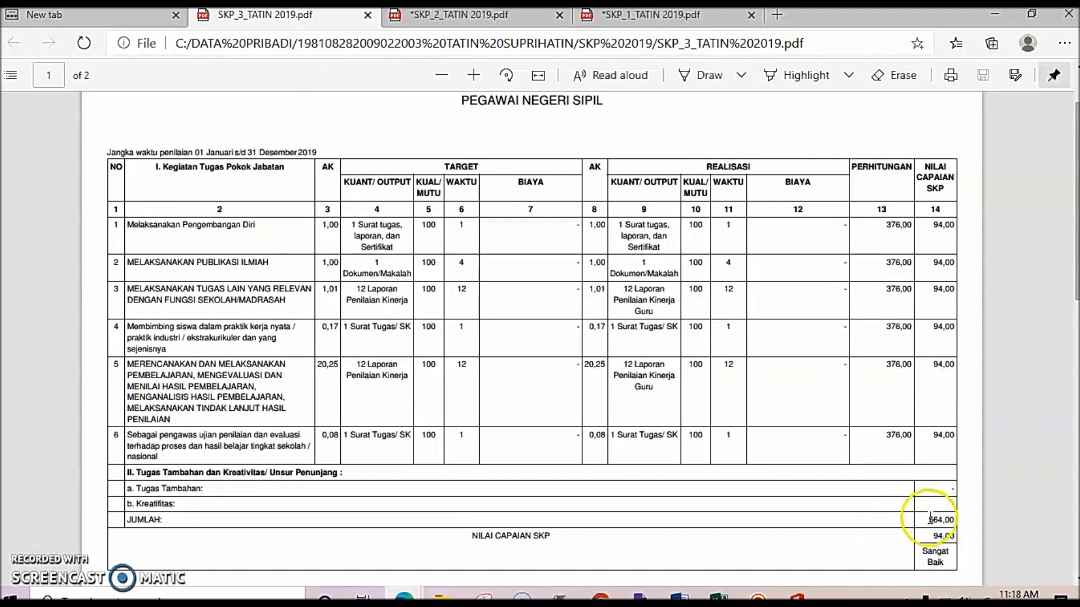
click(669, 15)
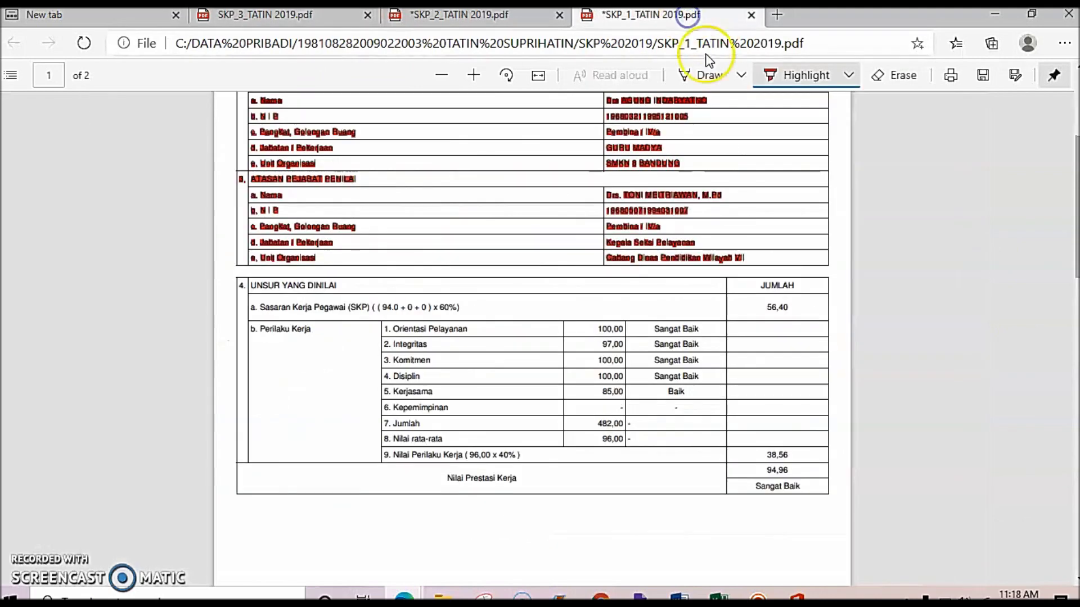
scroll(638, 349, up, 1)
scroll(488, 353, down, 1)
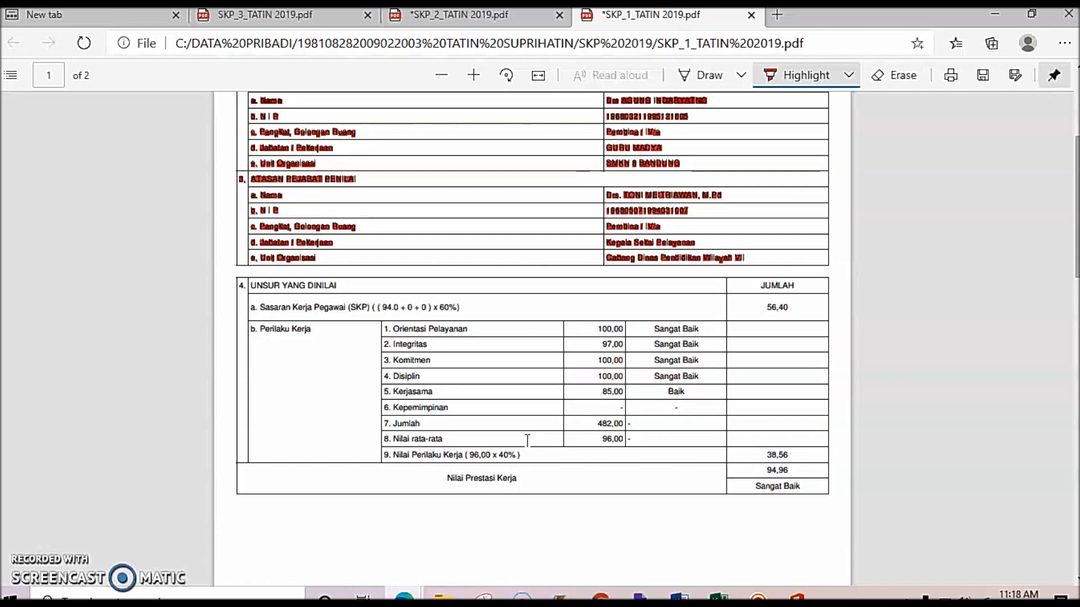
scroll(489, 355, up, 5)
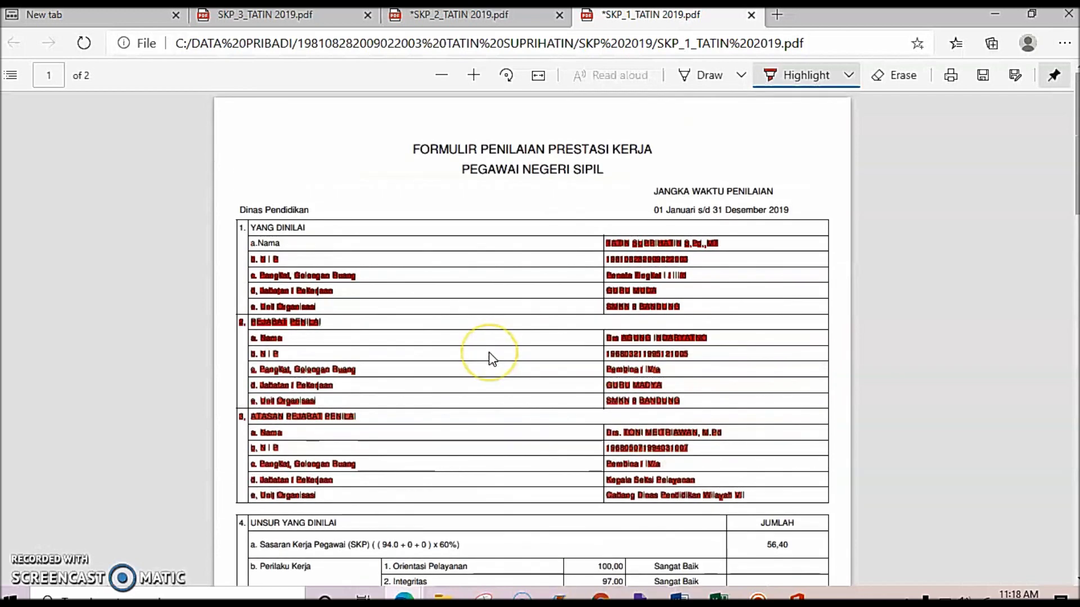
scroll(488, 352, down, 5)
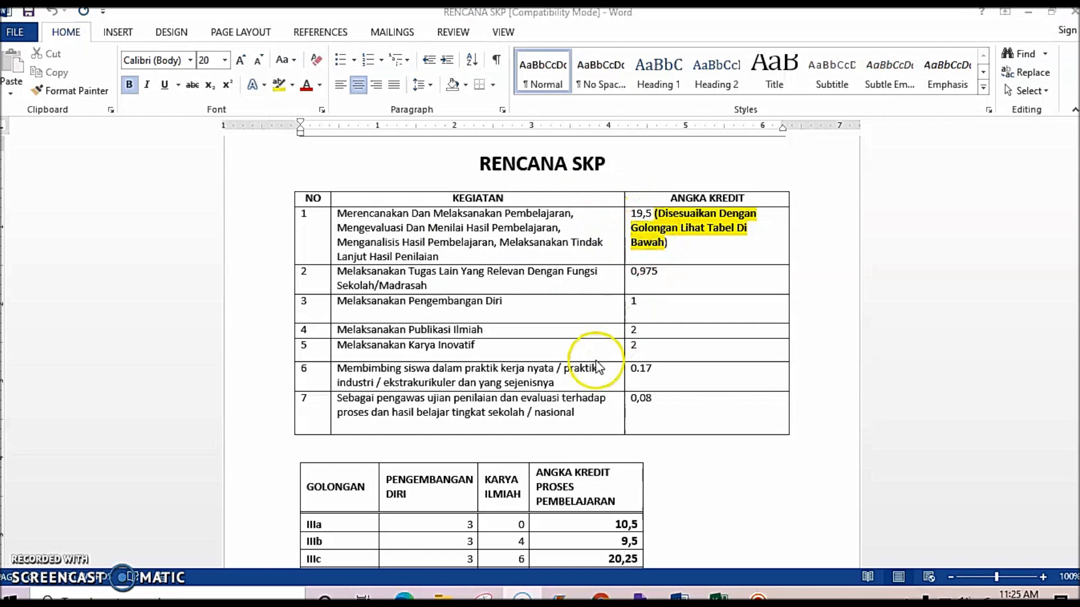
- Review the planned activities, their credit values and the rank-based credit table in the RENCANA SKP document in Word
scroll(579, 366, down, 2)
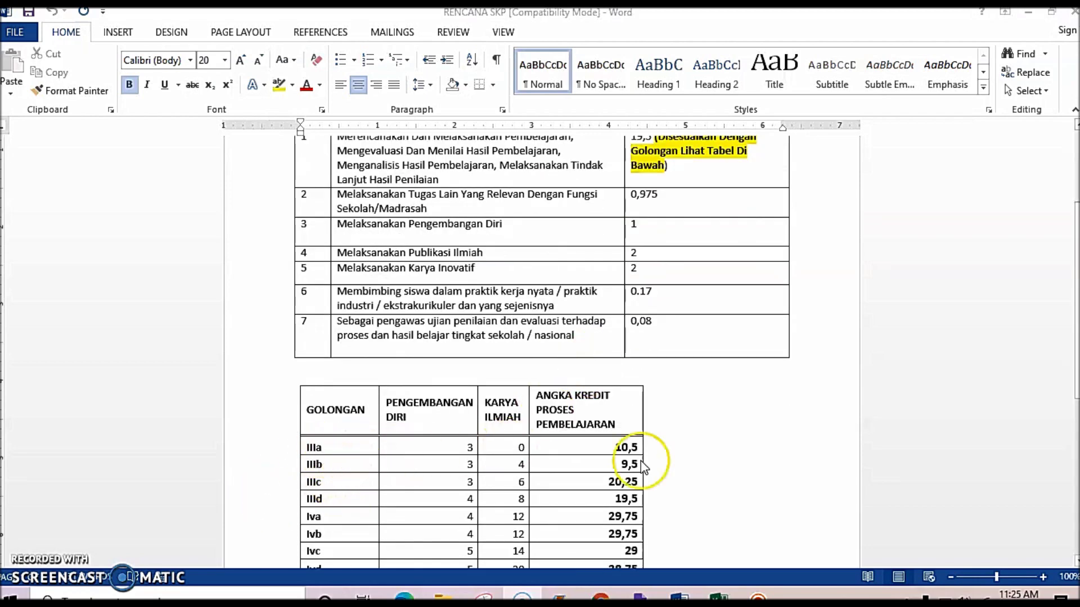
scroll(634, 445, up, 1)
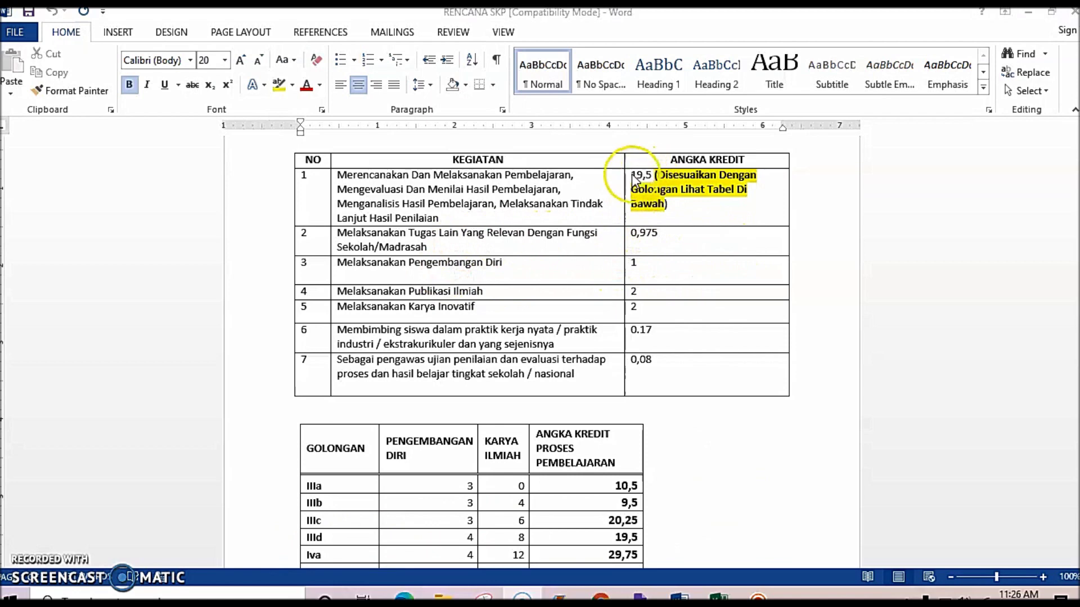
click(638, 264)
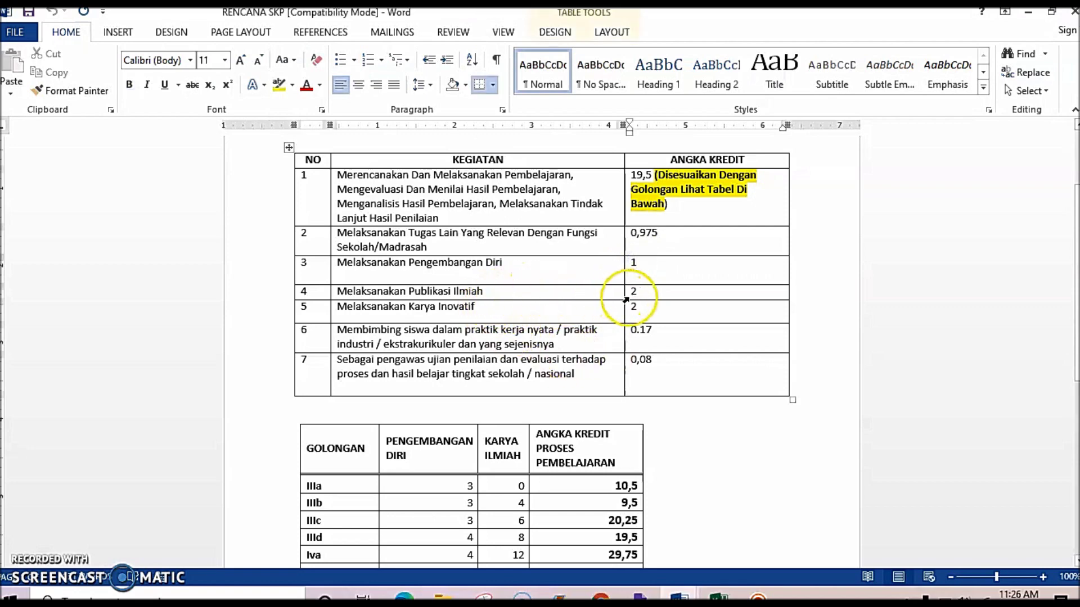
click(651, 293)
click(636, 291)
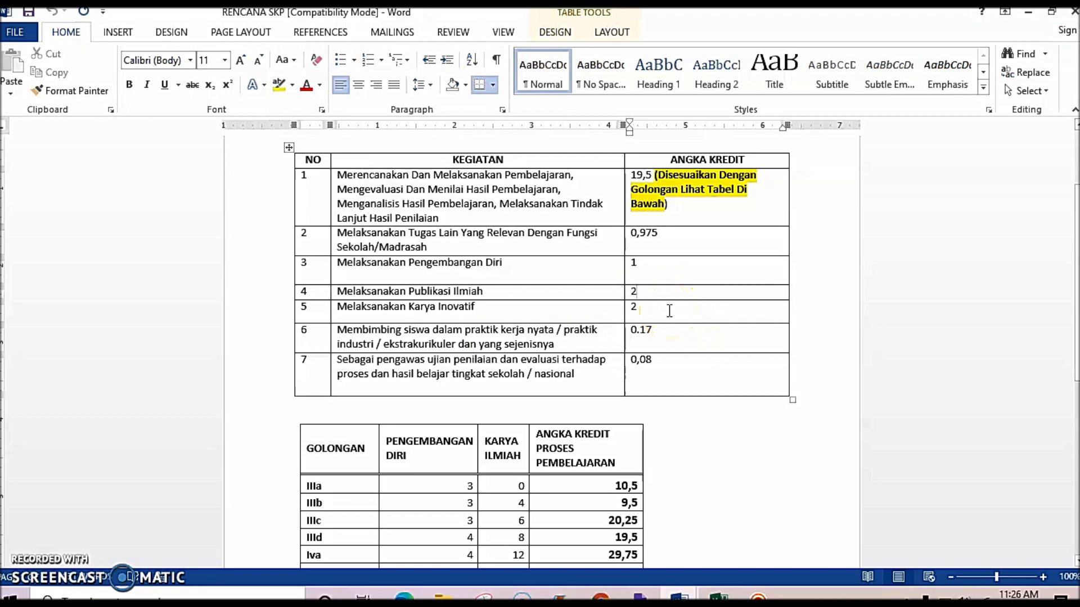
click(632, 307)
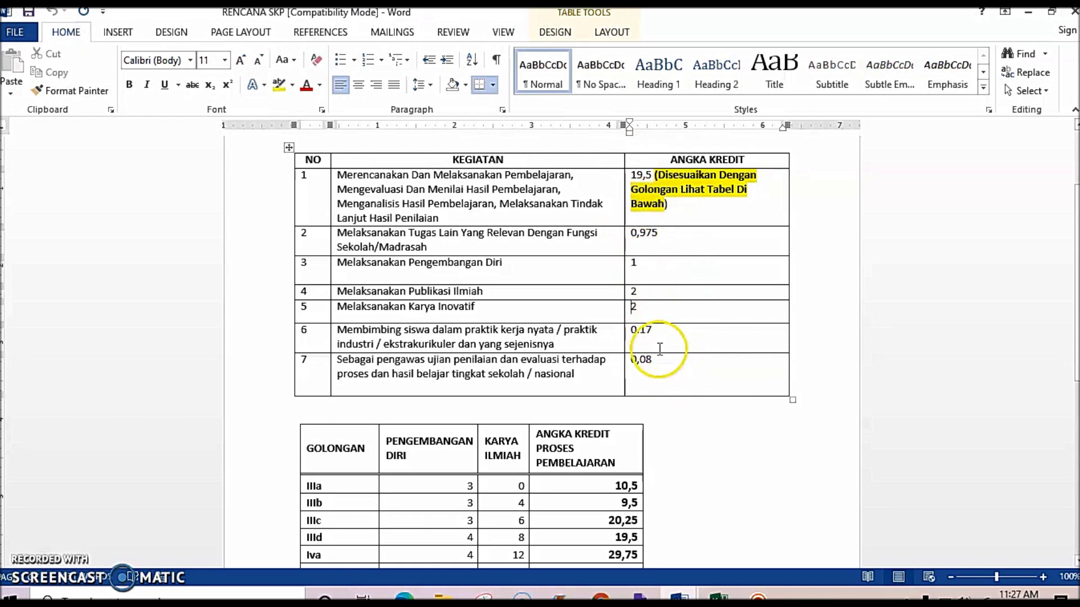
scroll(659, 348, up, 1)
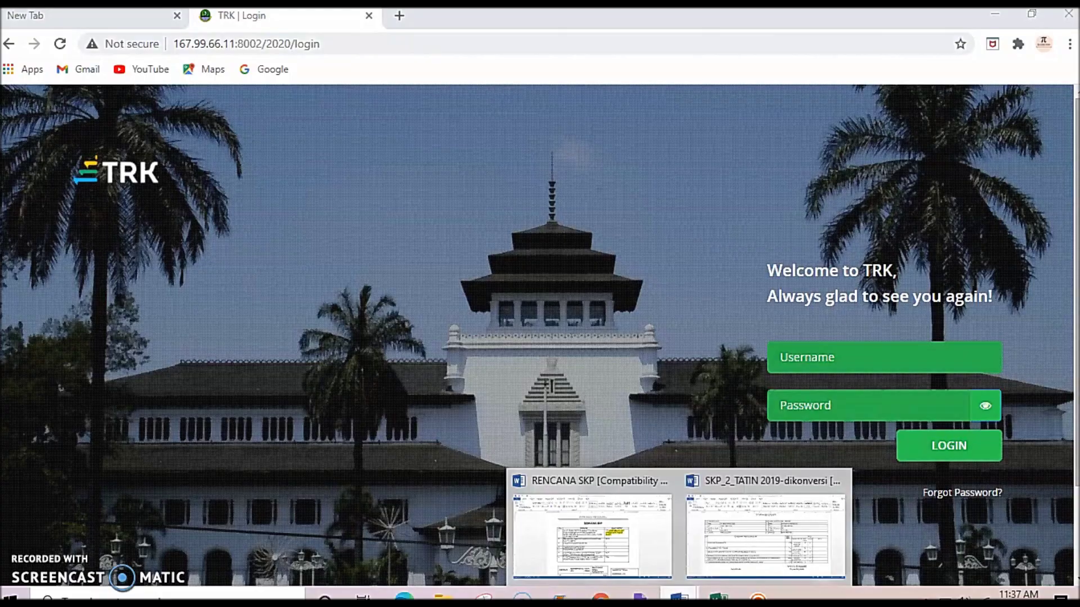
click(646, 548)
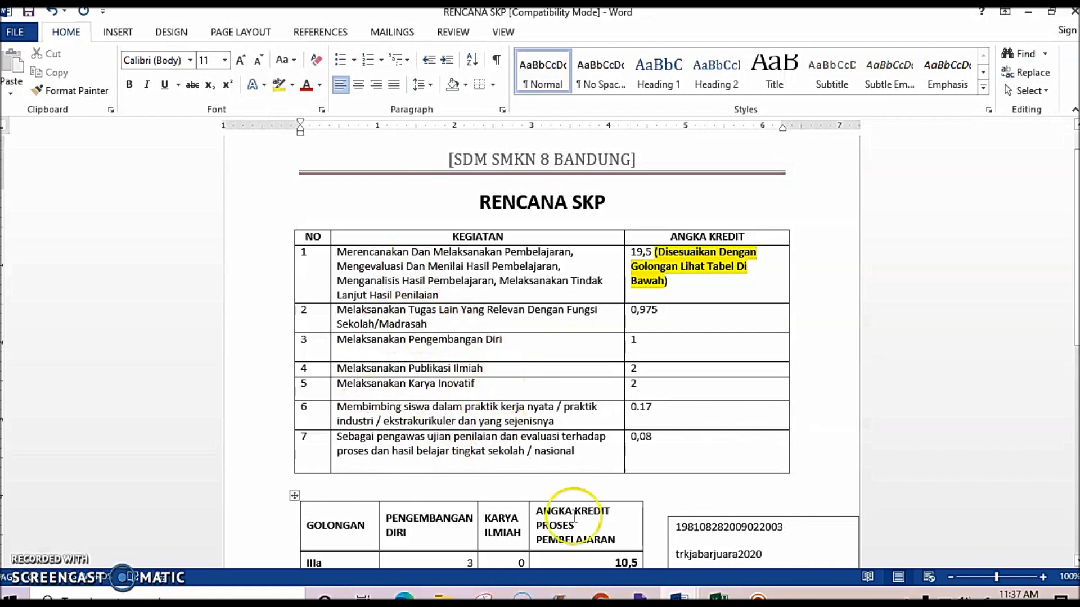
- Switch to Chrome and open the TRK login page in a new tab from bit.ly/linkdevtrk
click(600, 596)
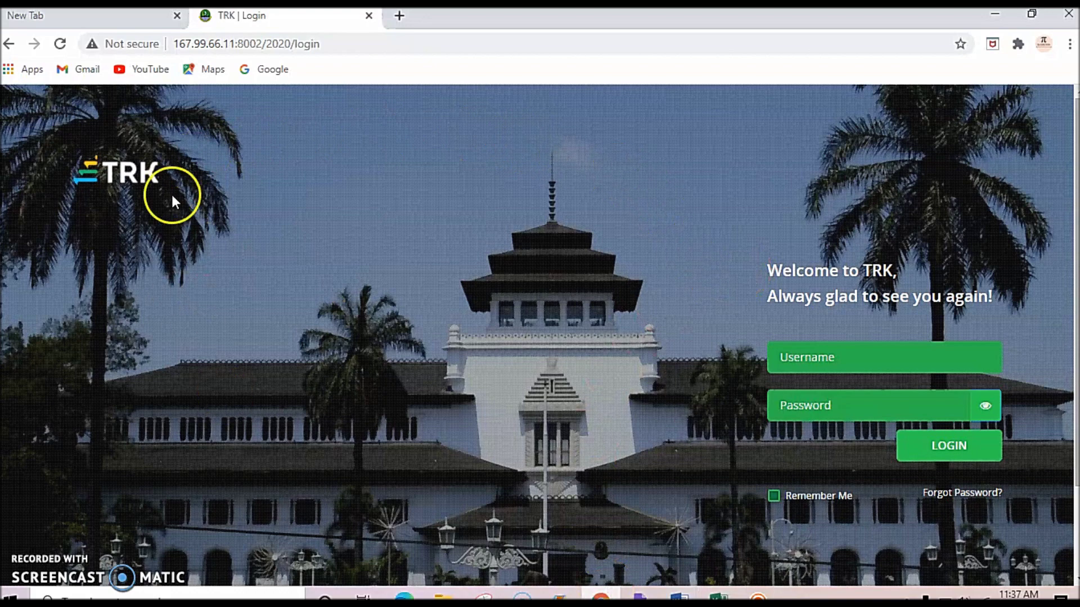
click(400, 16)
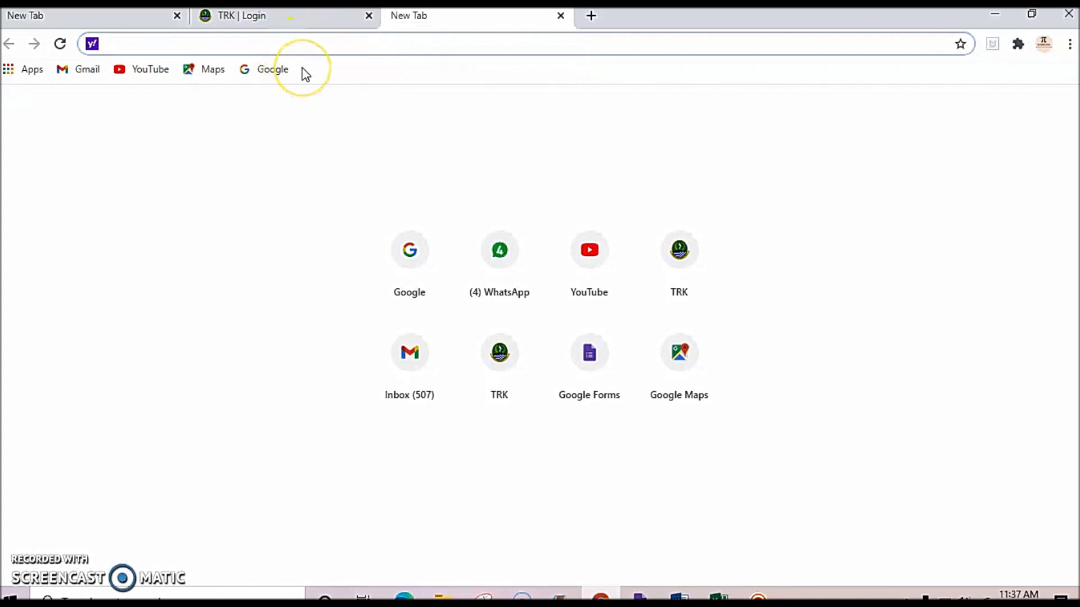
text(bit.ly/linkdevtrk)
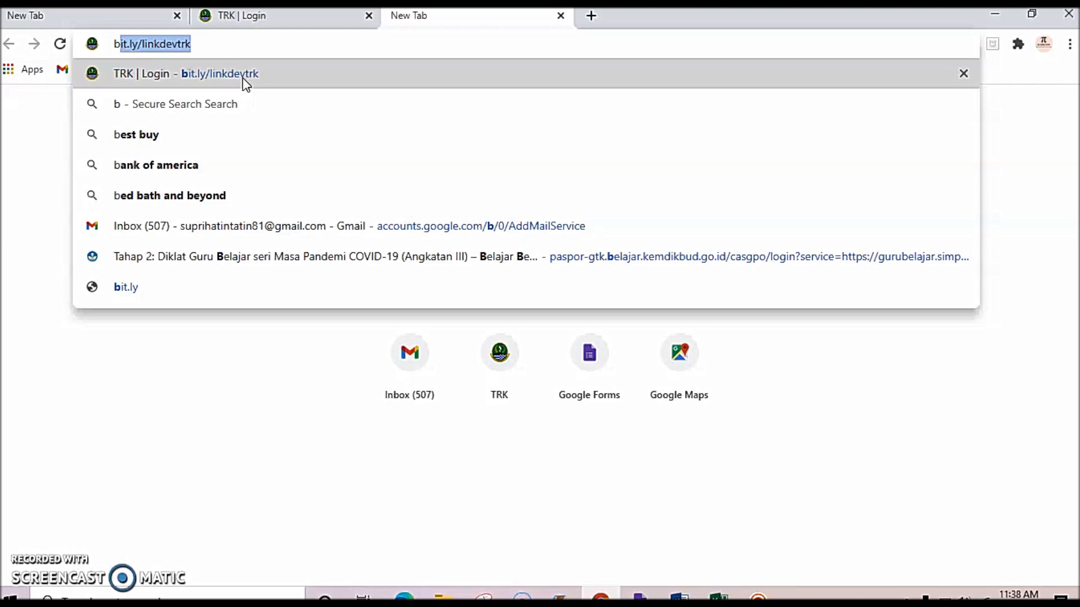
key(Return)
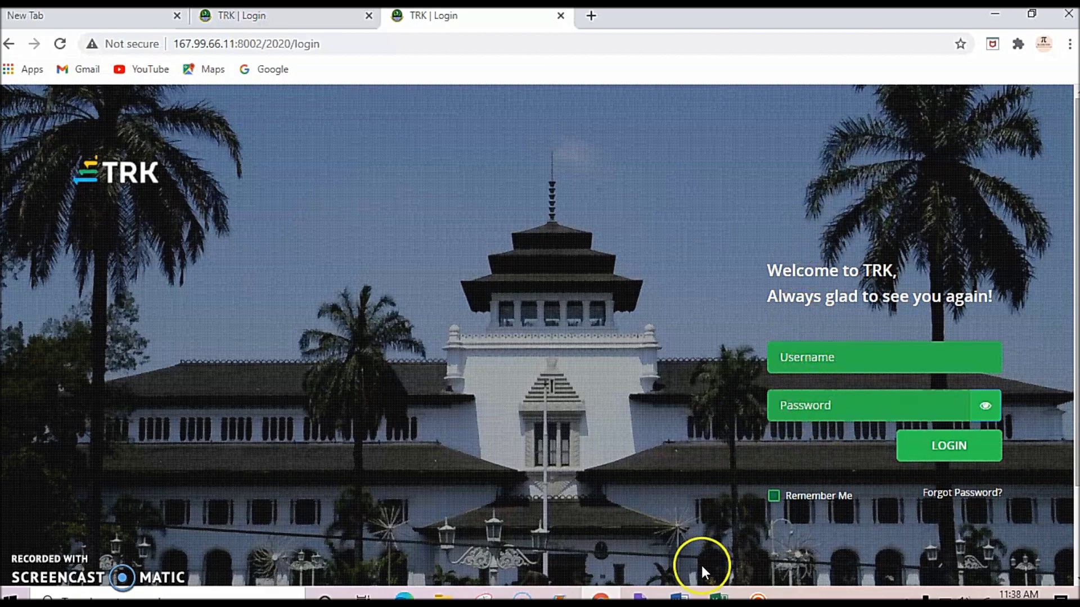
- Copy the employee ID number from the RENCANA SKP document in Word into the username field of the TRK login page in Chrome
mouse_move(678, 596)
click(661, 531)
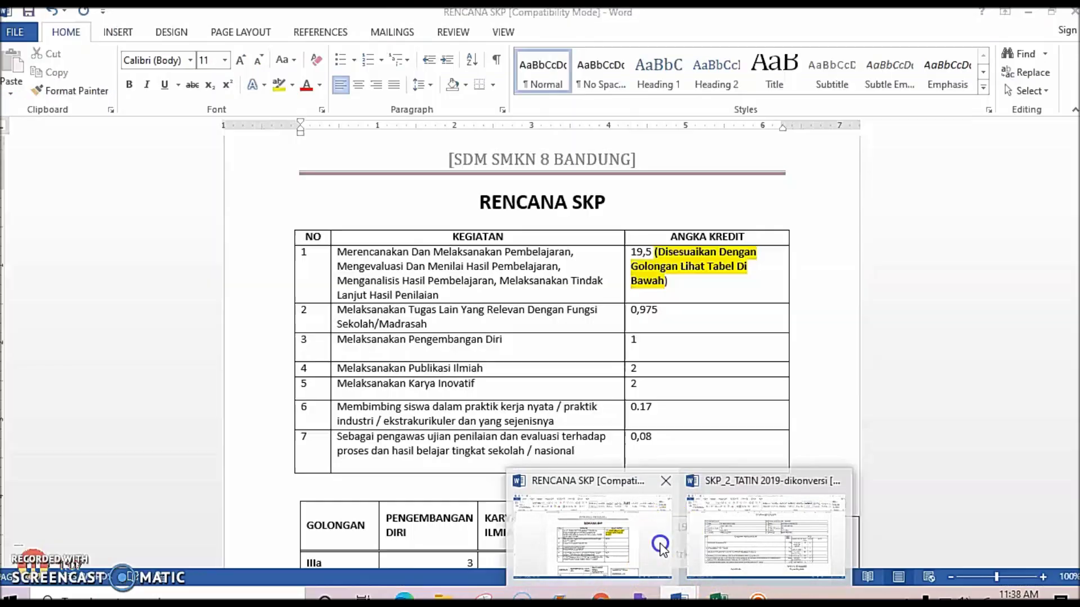
drag(674, 527, 782, 525)
key(ctrl+c)
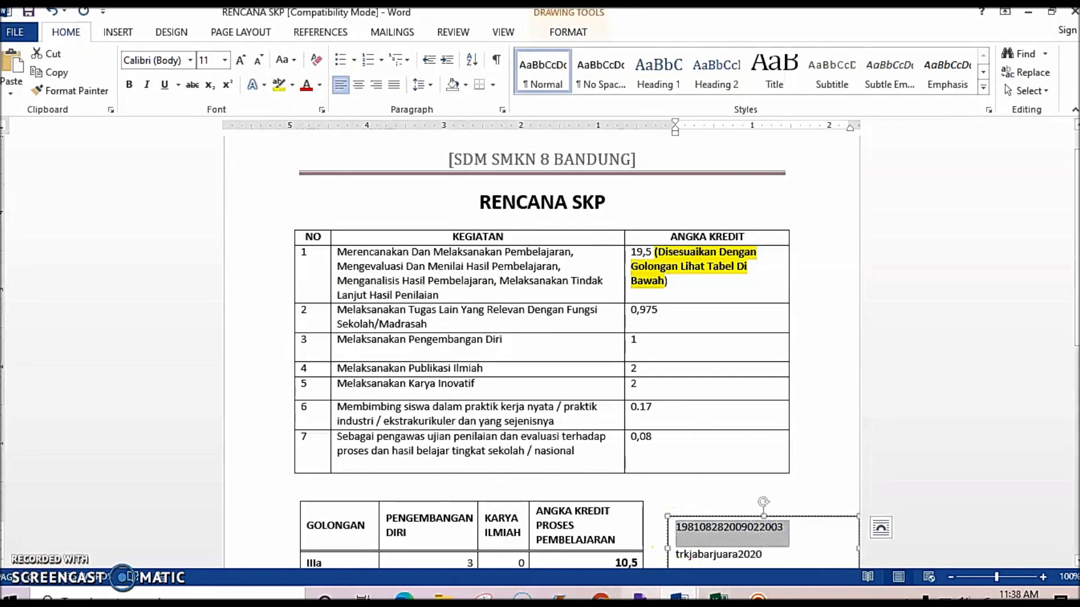
click(601, 596)
click(807, 366)
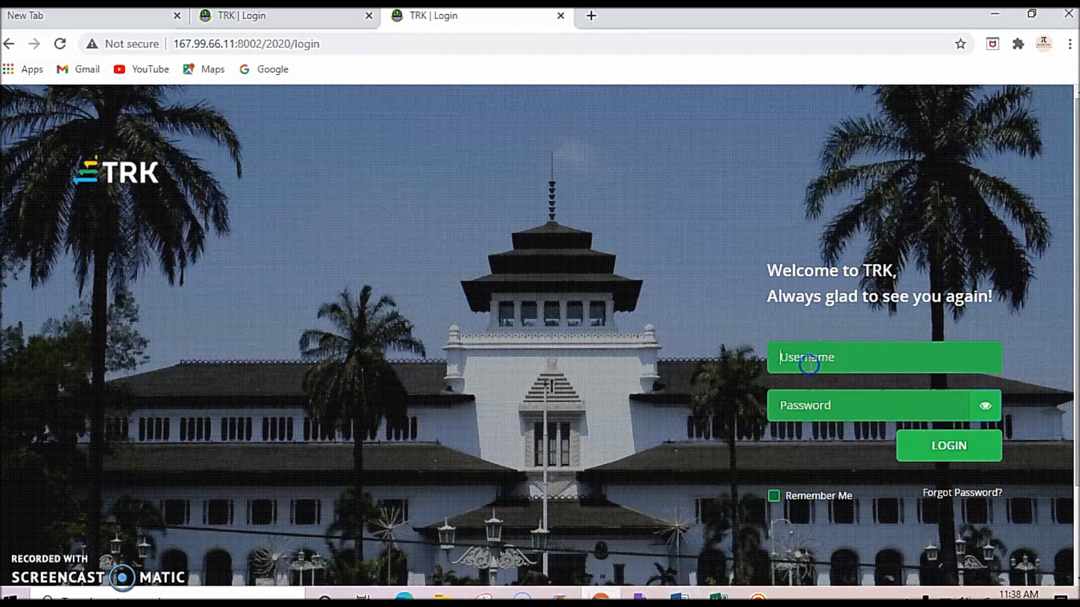
key(ctrl+v)
- Copy the account password from the RENCANA SKP document in Word into the TRK login page's password field and log in
click(692, 595)
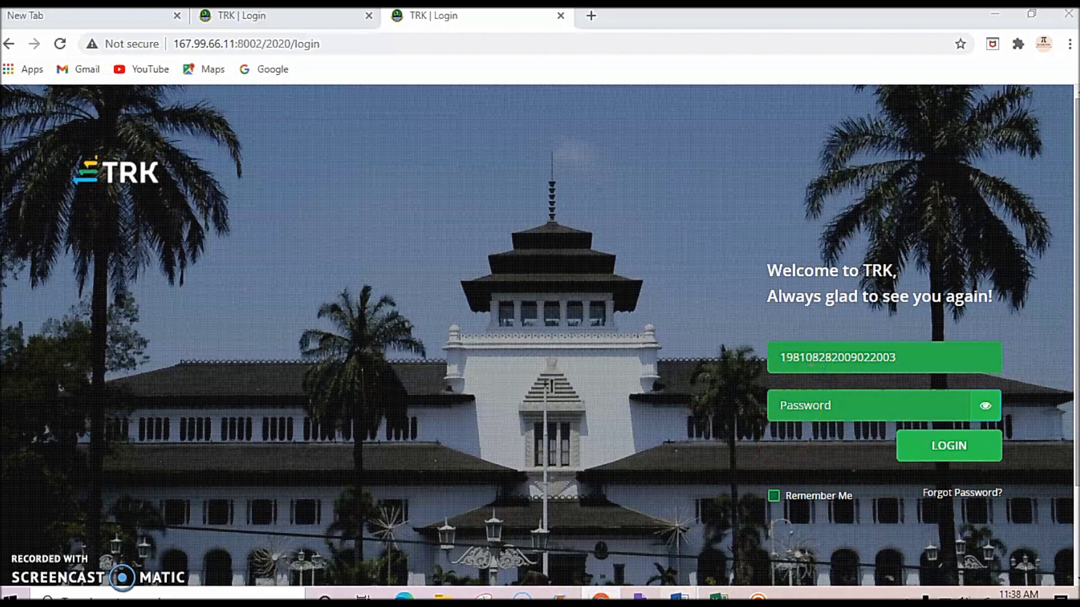
click(618, 556)
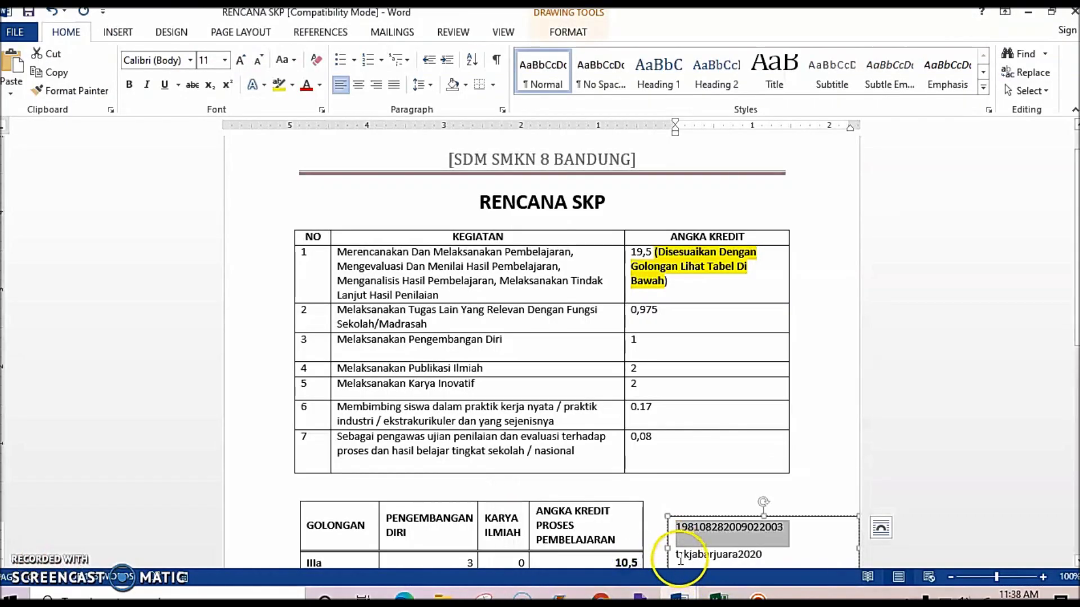
click(714, 554)
drag(714, 554, 759, 548)
drag(675, 554, 761, 555)
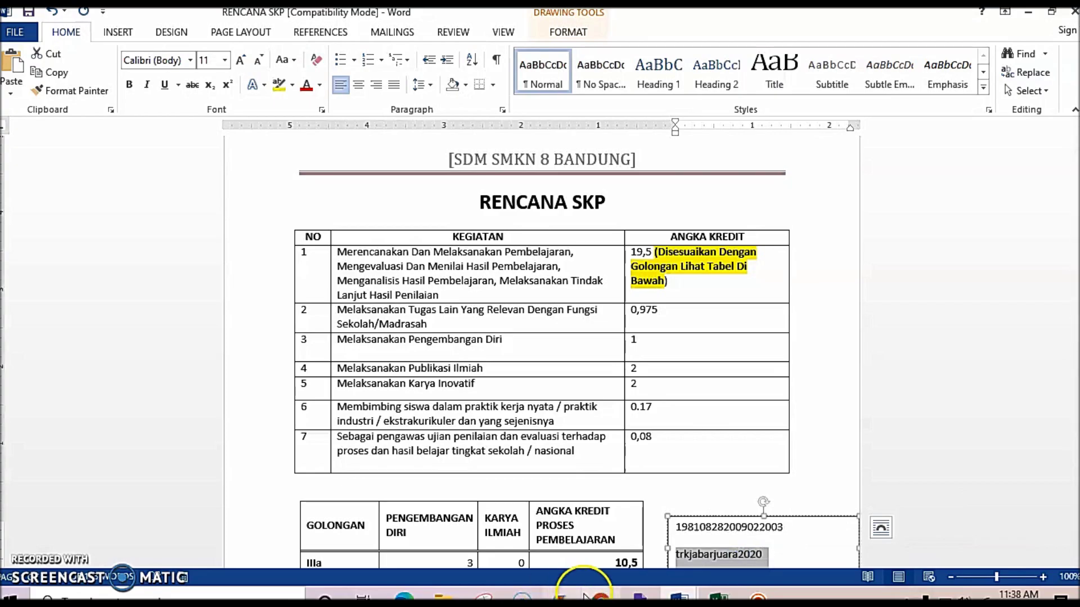
key(alt+Tab)
click(789, 408)
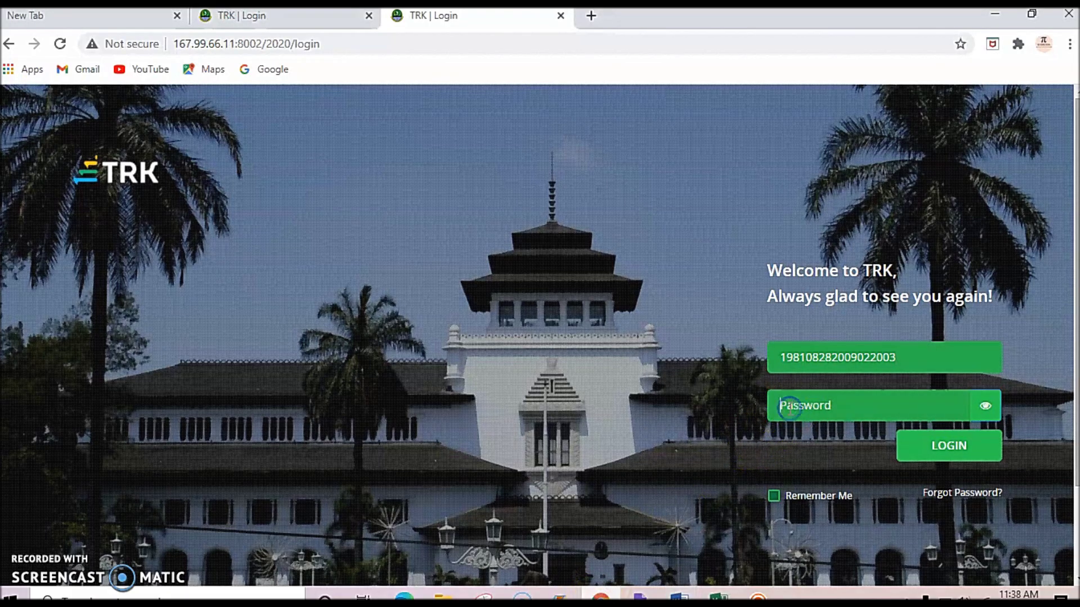
click(926, 460)
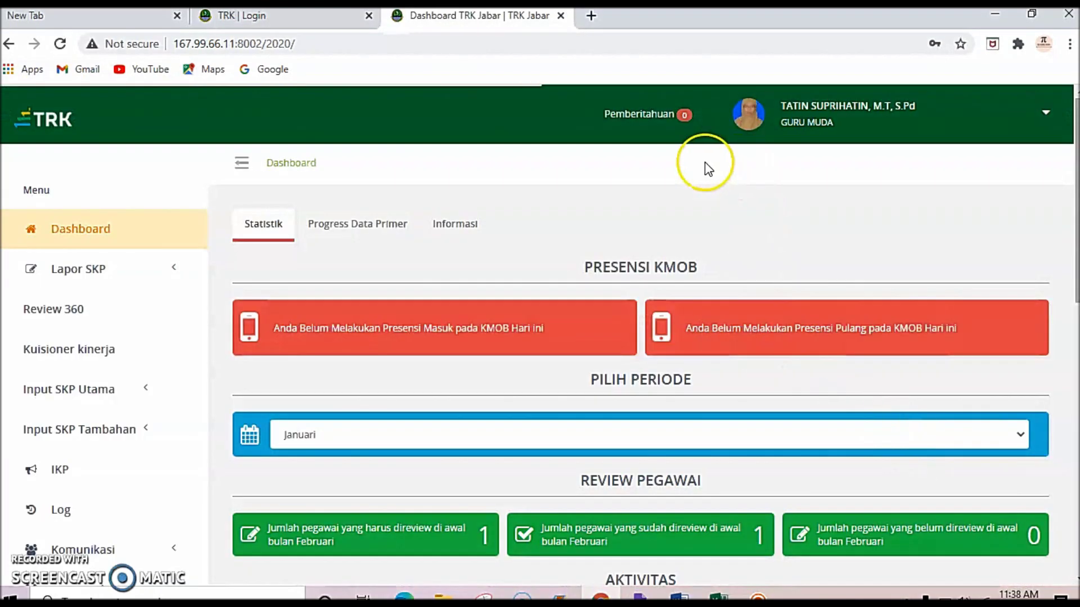
- Open the IKI & Target Kinerja page under the main SKP input section
click(67, 314)
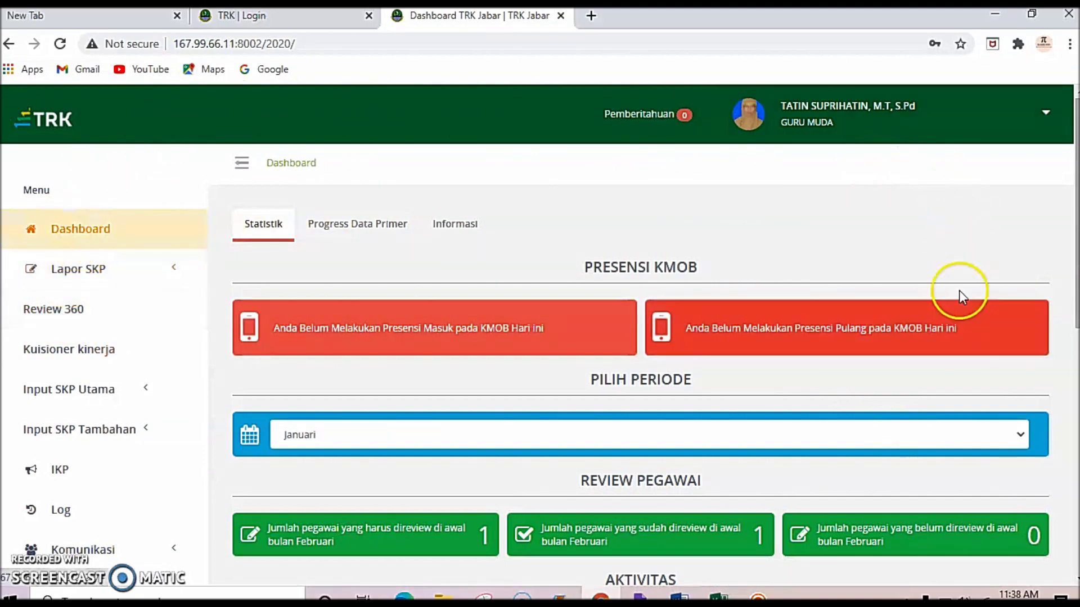
scroll(225, 307, down, 2)
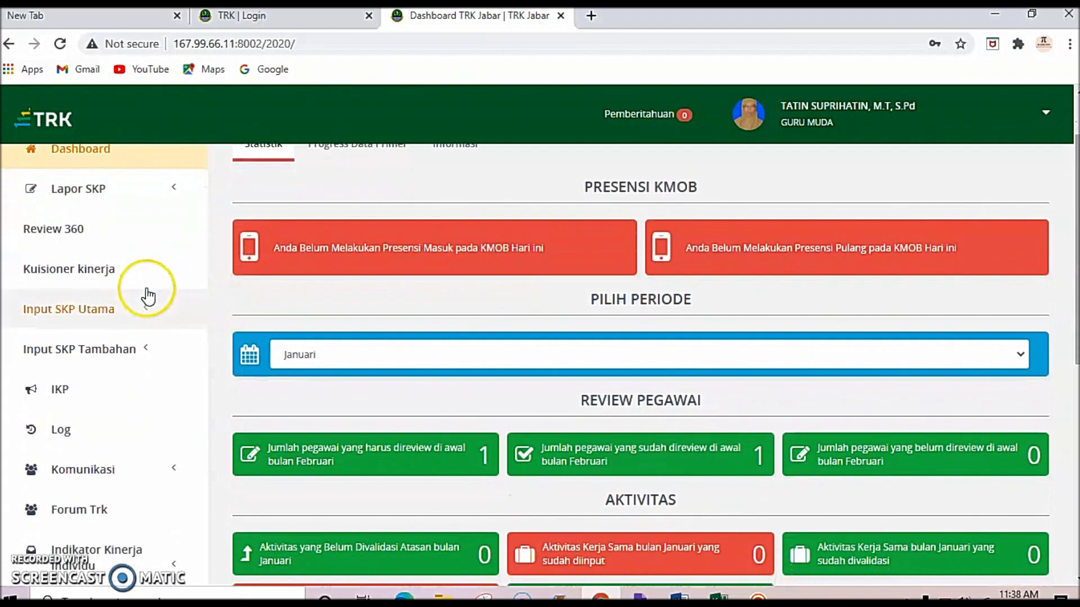
scroll(147, 304, up, 2)
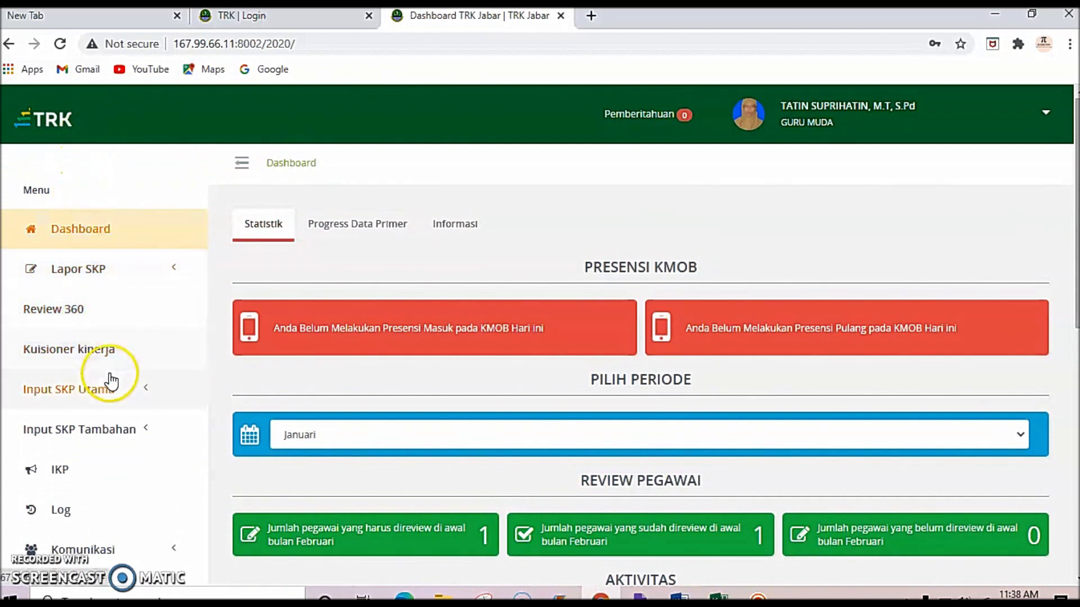
scroll(110, 381, down, 2)
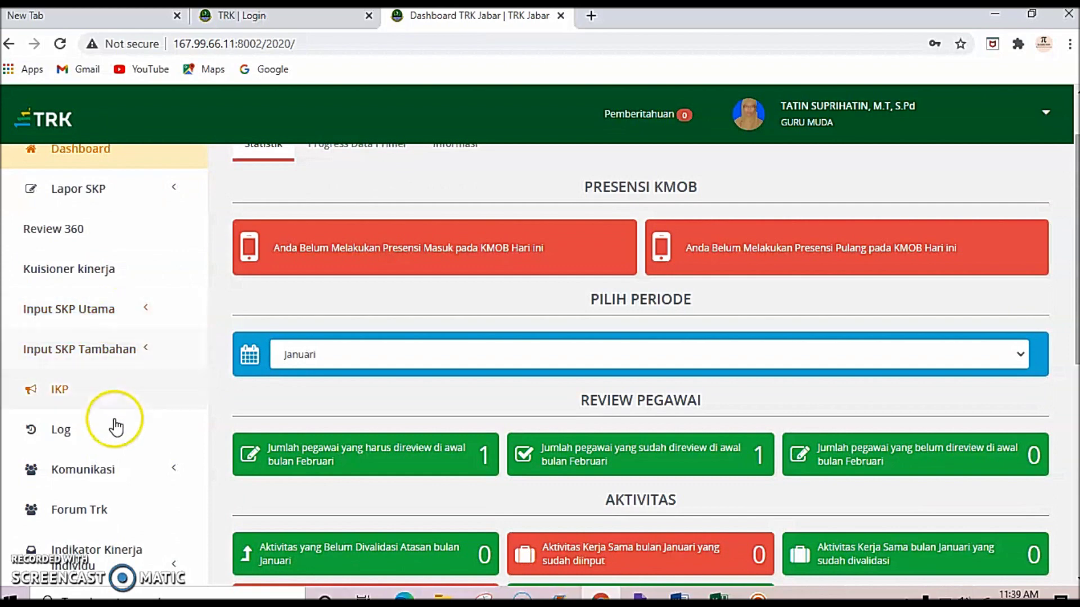
click(97, 310)
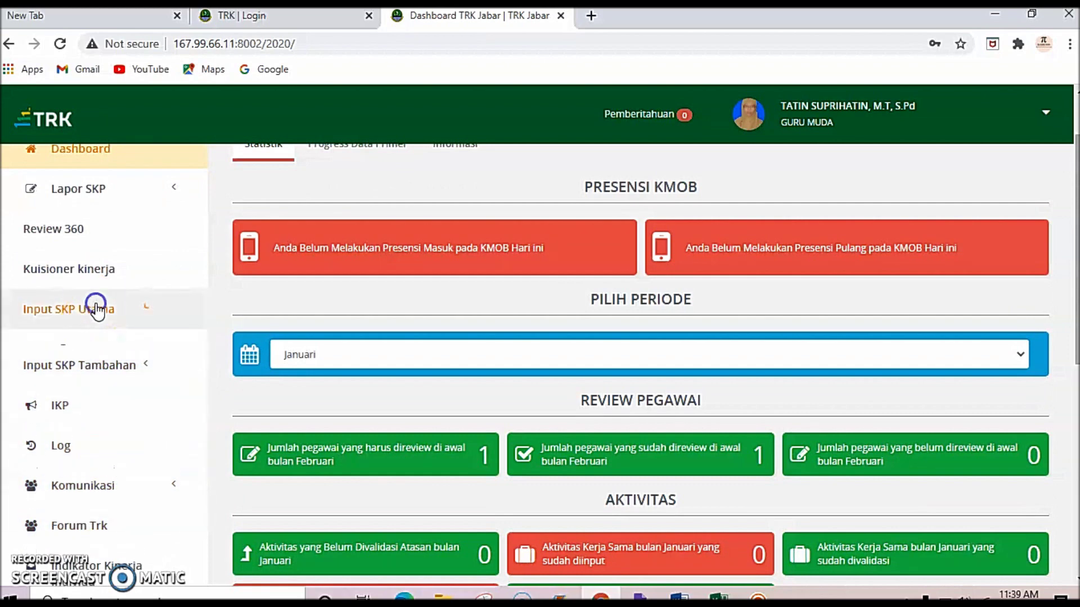
click(101, 354)
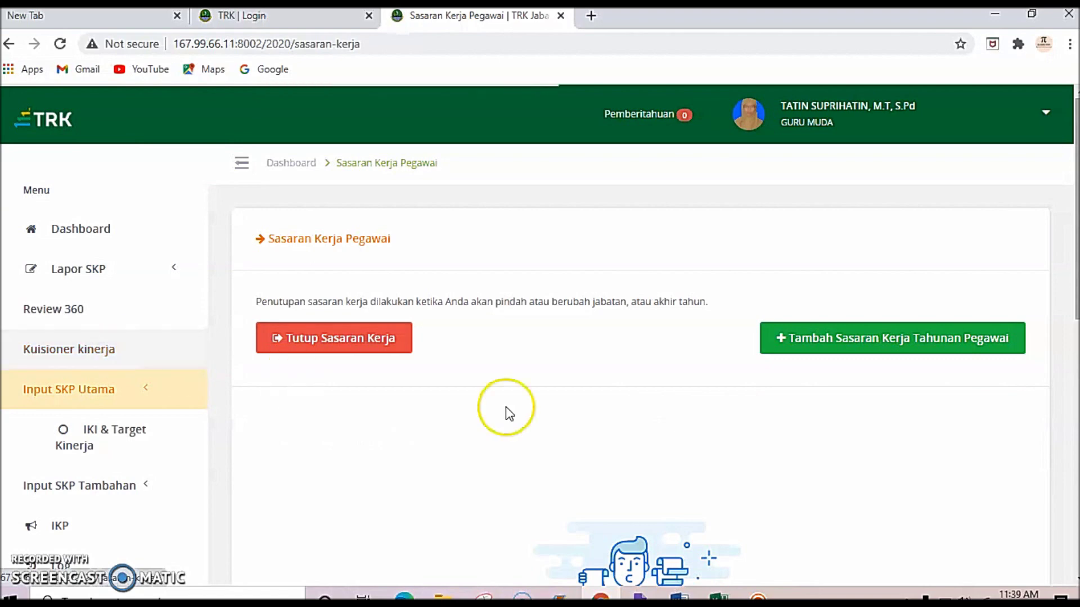
- Open the form for adding a new annual employee work target for 2020
scroll(682, 452, down, 1)
scroll(682, 452, down, 5)
scroll(682, 451, up, 1)
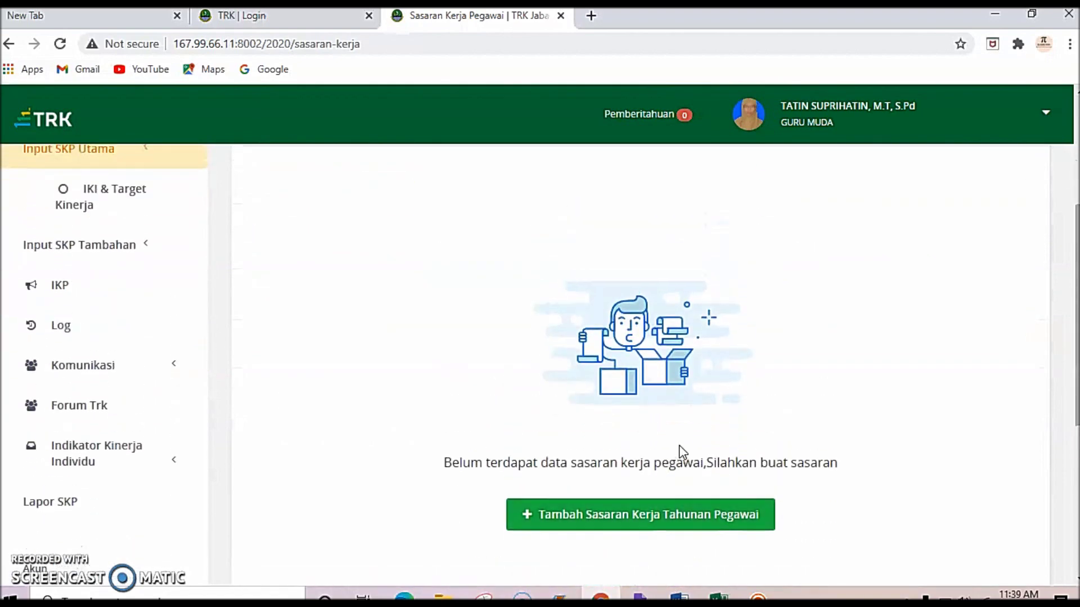
scroll(681, 452, up, 1)
scroll(681, 452, down, 1)
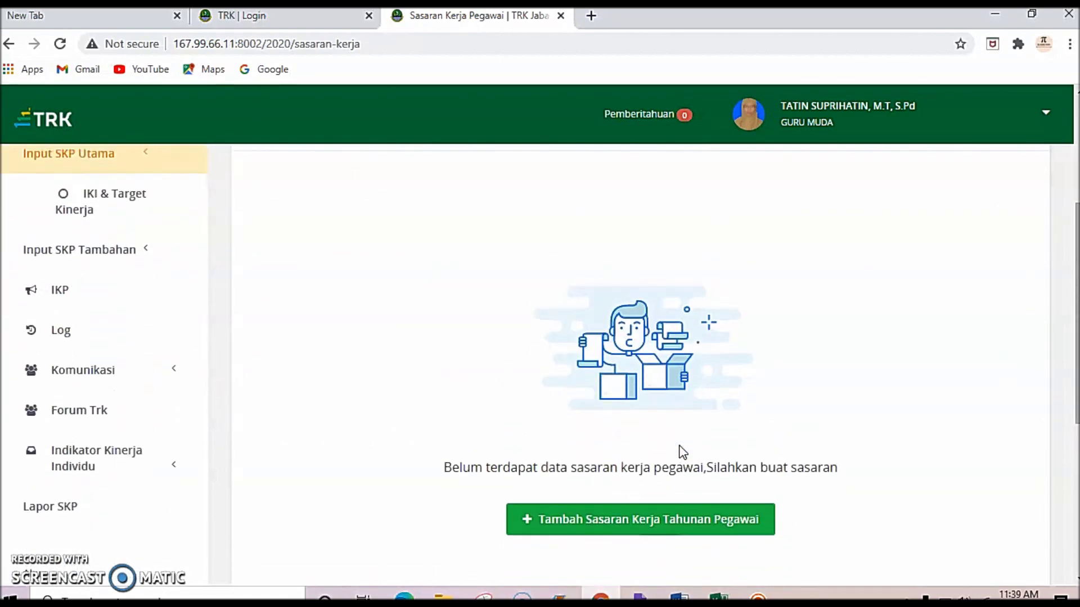
scroll(681, 452, up, 4)
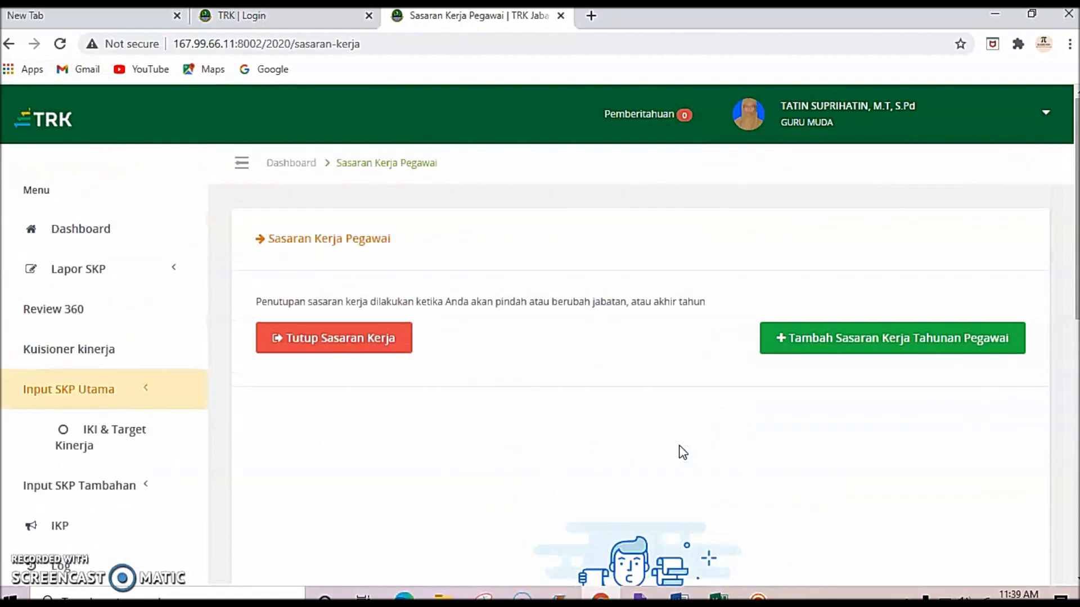
click(838, 344)
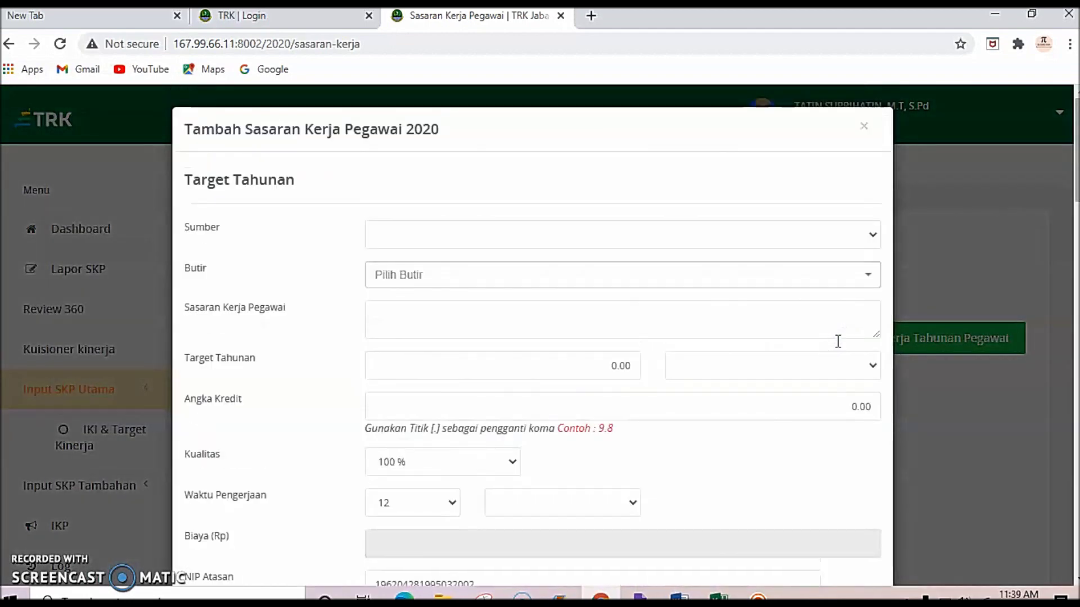
- Set the target's source to Tupoksi and its item to the one beginning "Merencanakan pembelajaran/bimbingan, melaksanakan pembelajaran/ bimbingan yang bermutu"
click(854, 237)
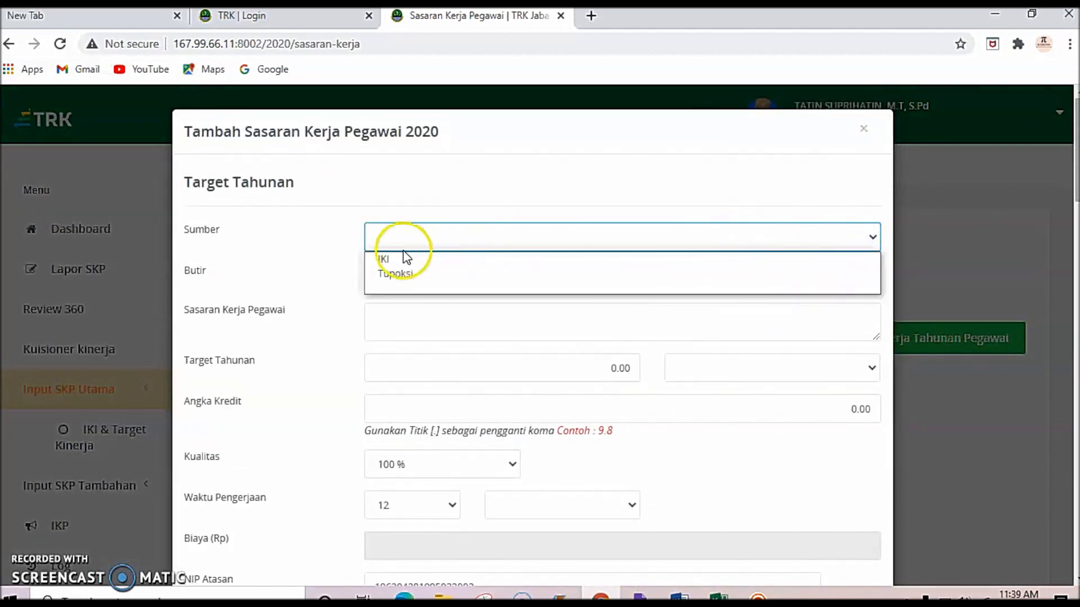
click(400, 274)
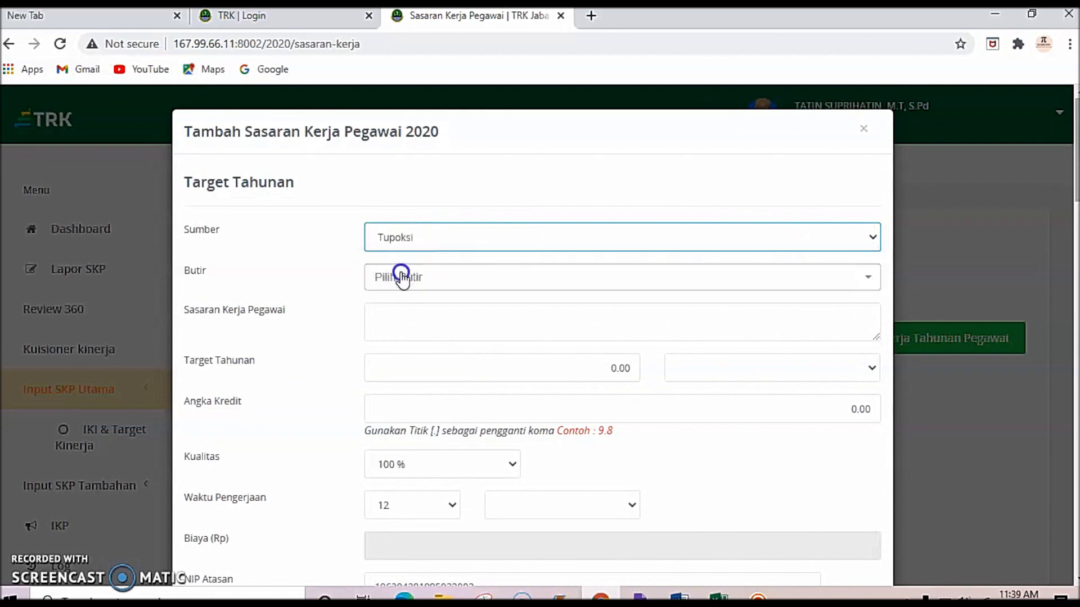
click(401, 276)
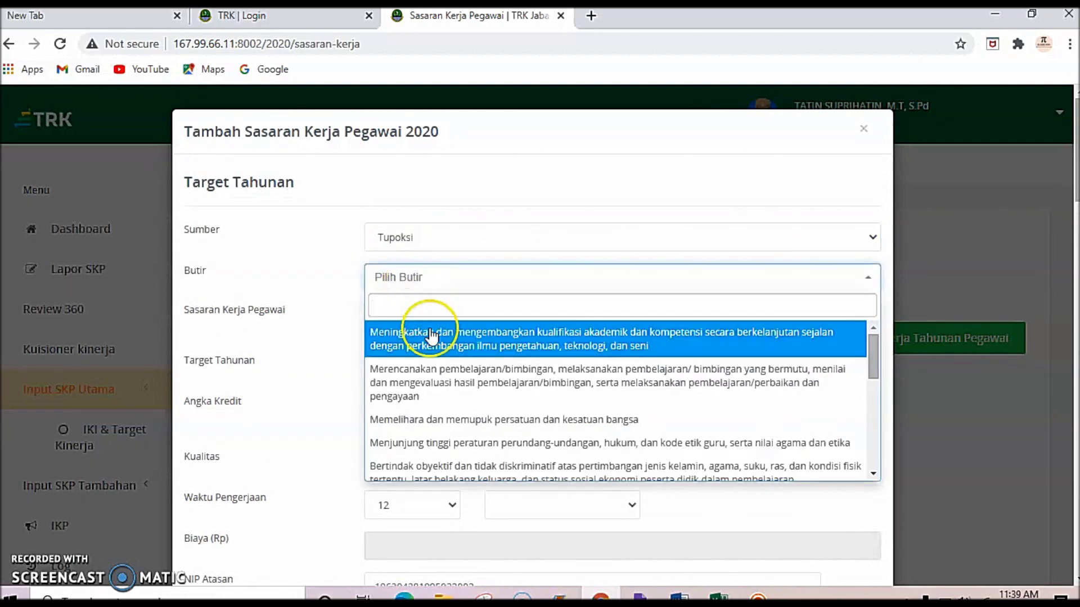
click(454, 387)
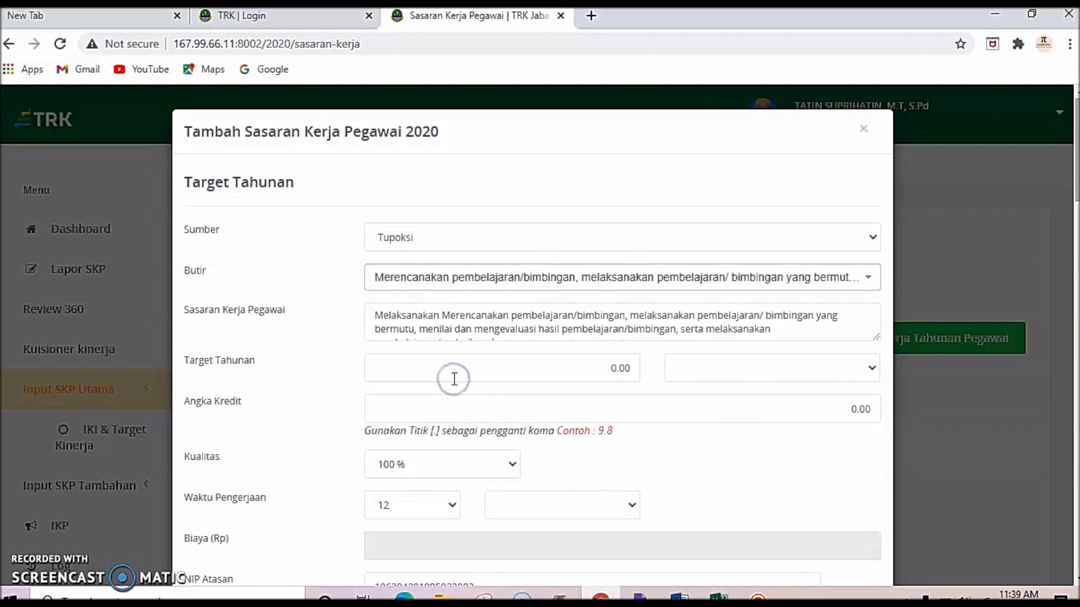
- Set the annual target to 1.00 with dokumen as its unit
scroll(582, 334, down, 1)
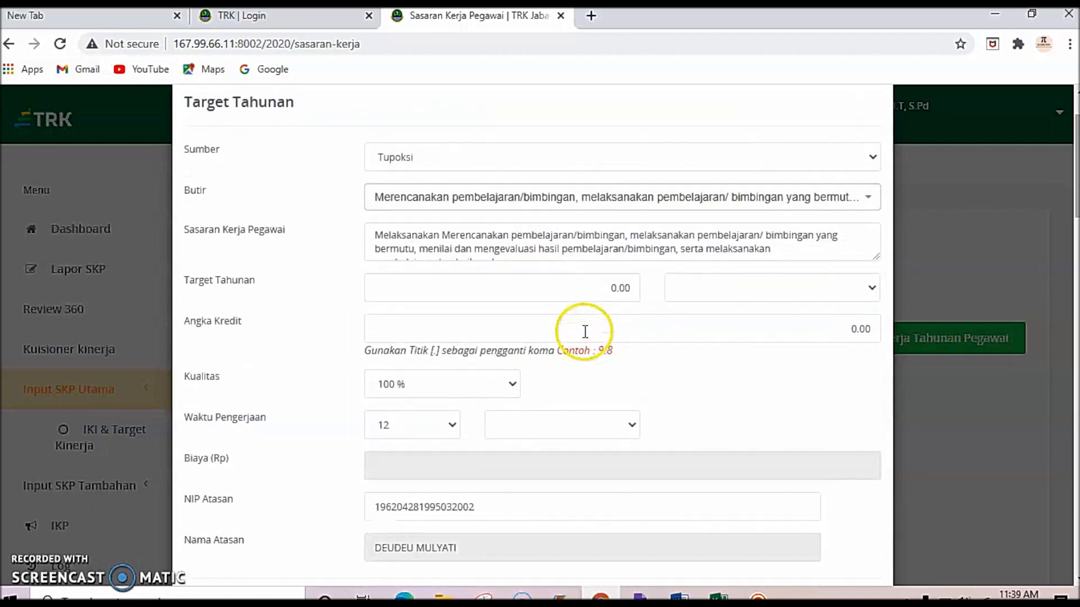
click(503, 249)
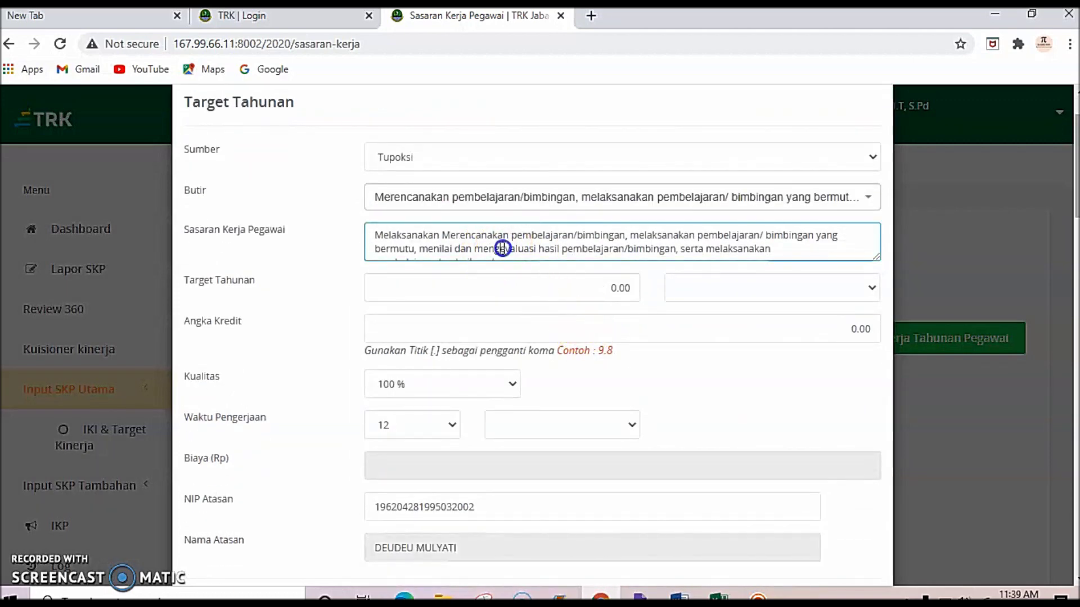
click(620, 291)
click(807, 290)
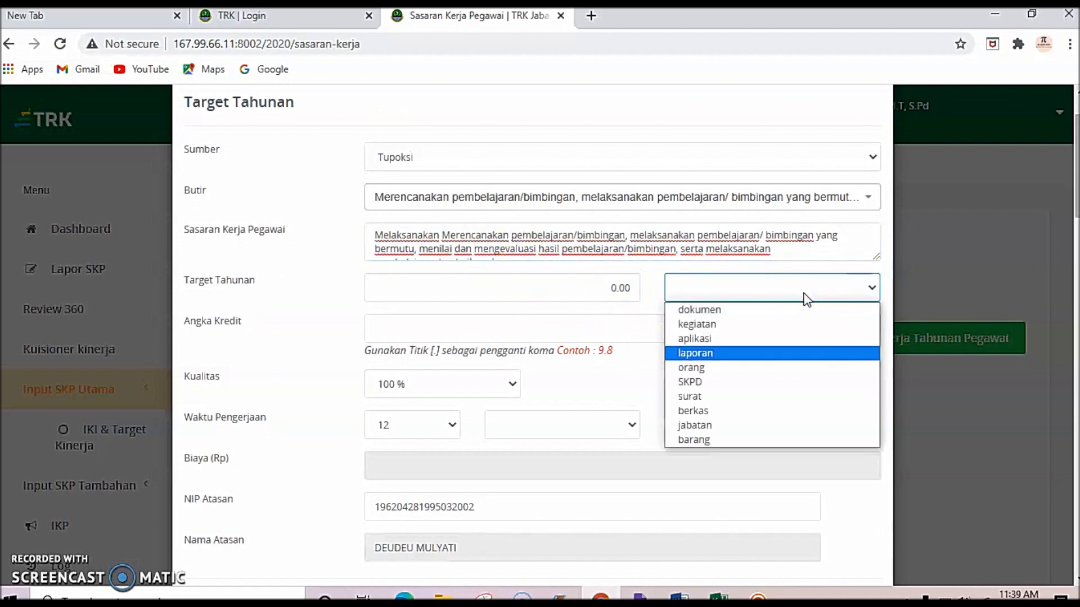
click(731, 387)
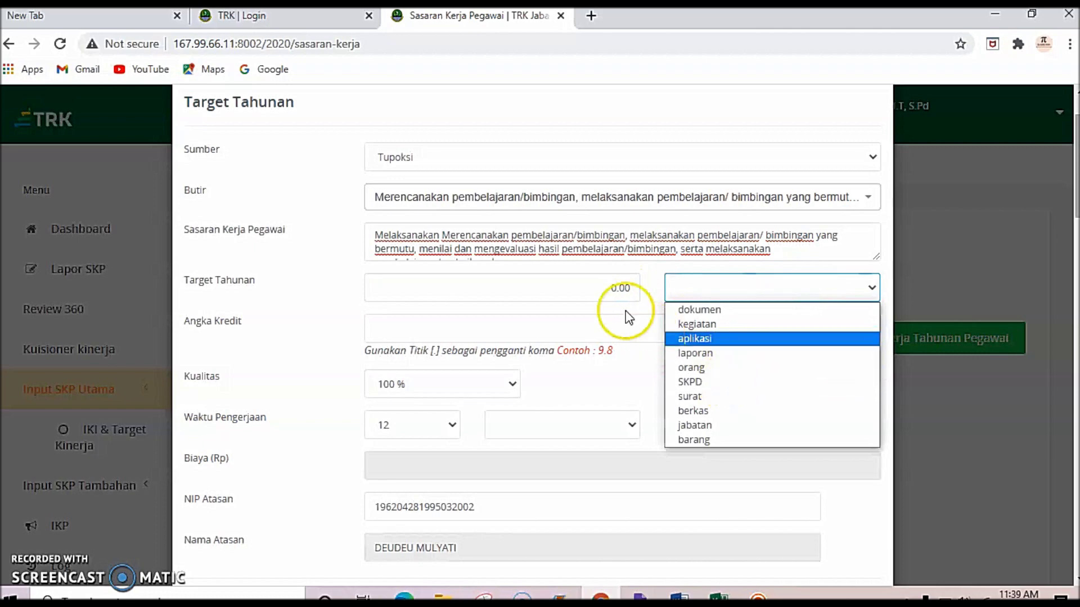
click(628, 290)
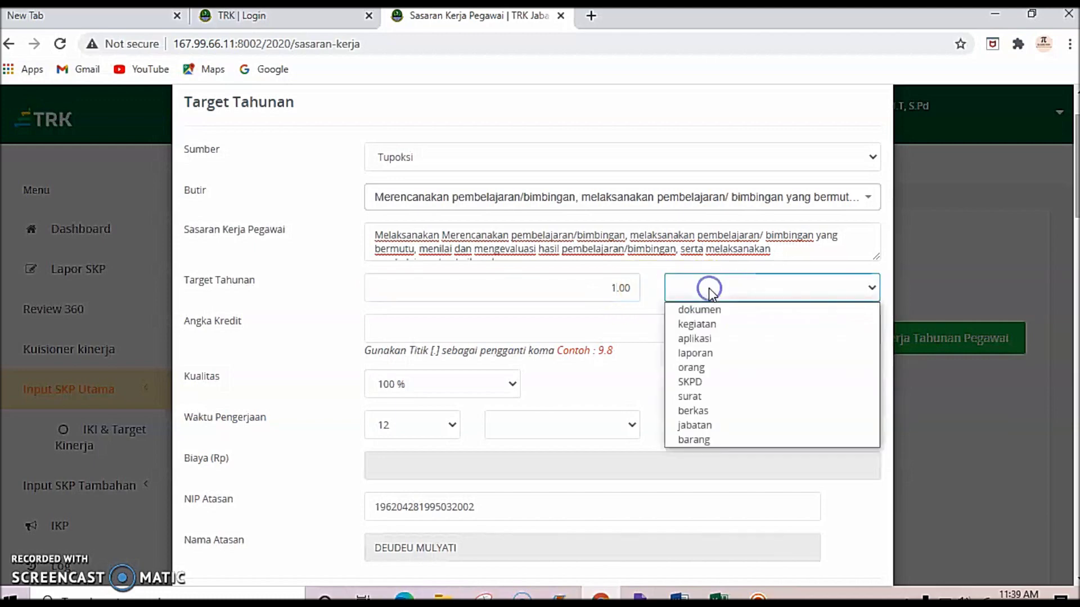
click(711, 311)
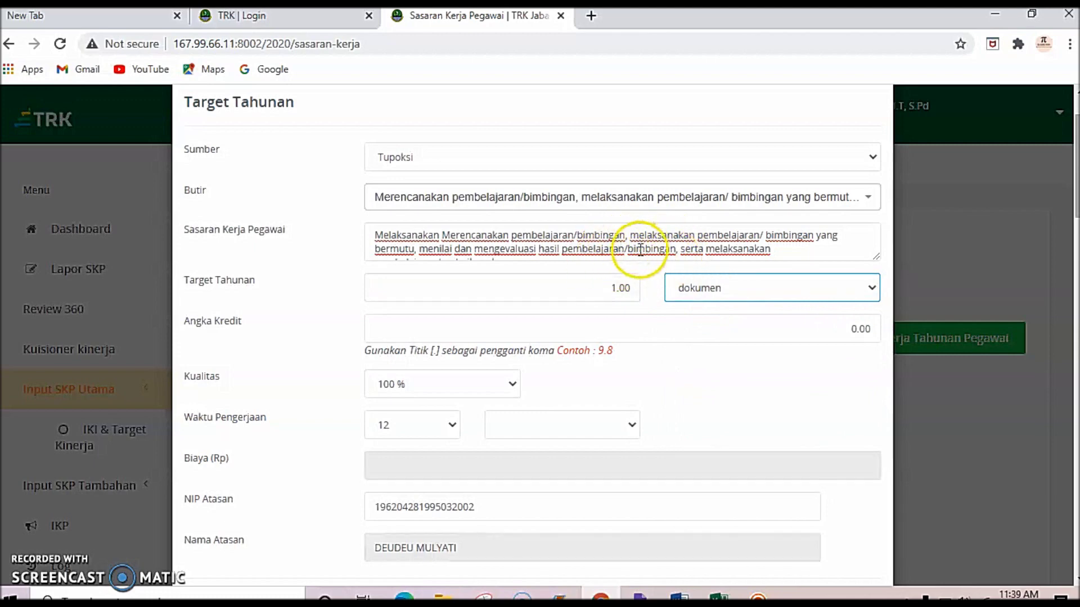
- Replace the Sasaran Kerja Pegawai text with the first activity, "Merencanakan Dan Melaksanakan Pembelajaran...", copied from the RENCANA SKP document in Word
click(678, 596)
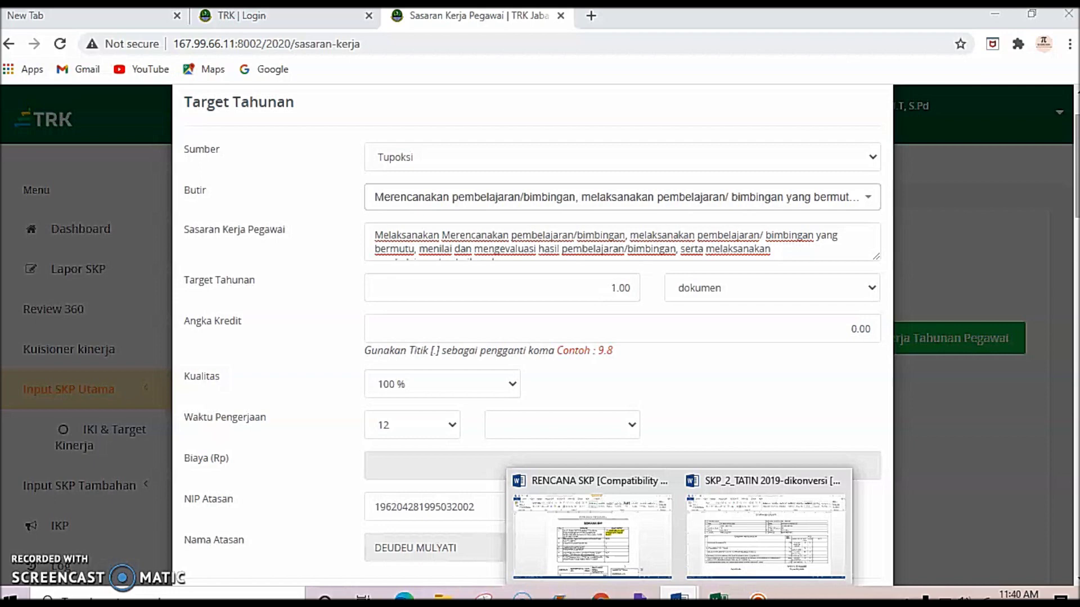
click(621, 554)
drag(333, 255, 449, 298)
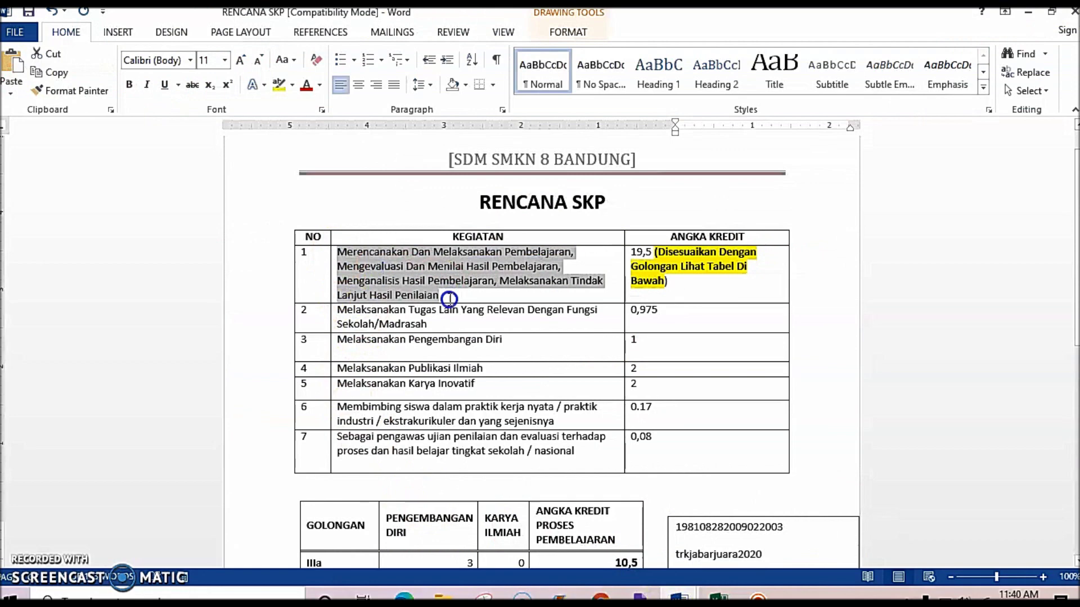
right_click(364, 281)
click(378, 292)
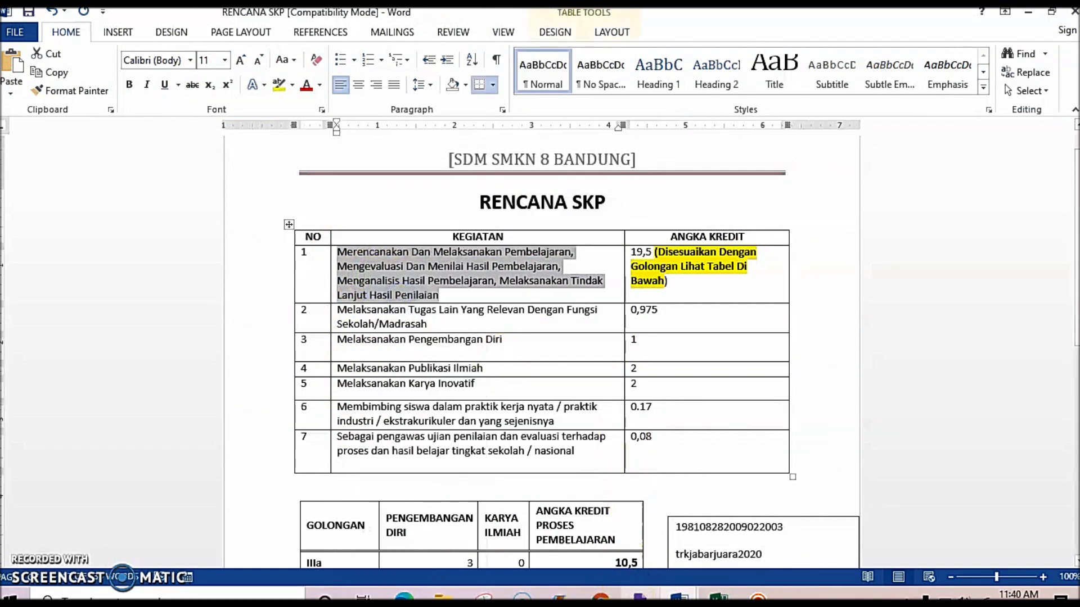
click(600, 597)
click(436, 248)
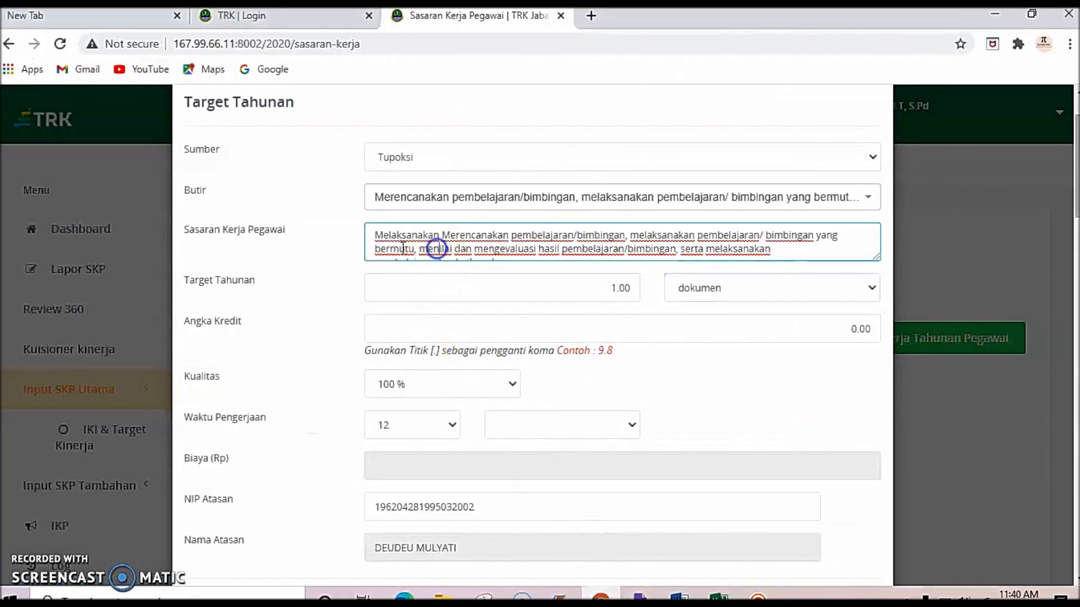
drag(373, 234, 781, 258)
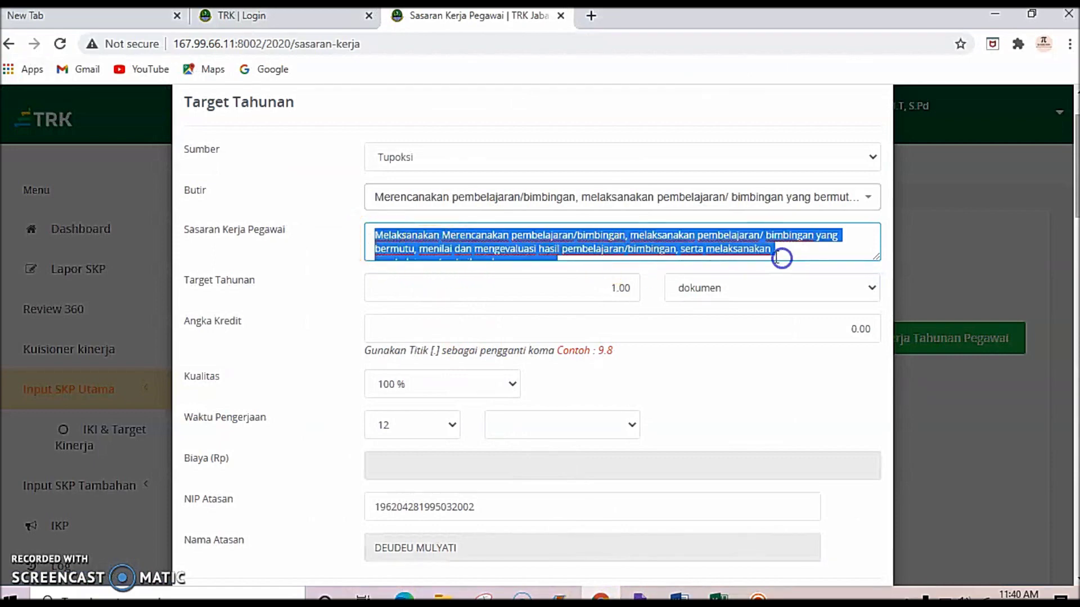
scroll(663, 241, down, 1)
key(ctrl+v)
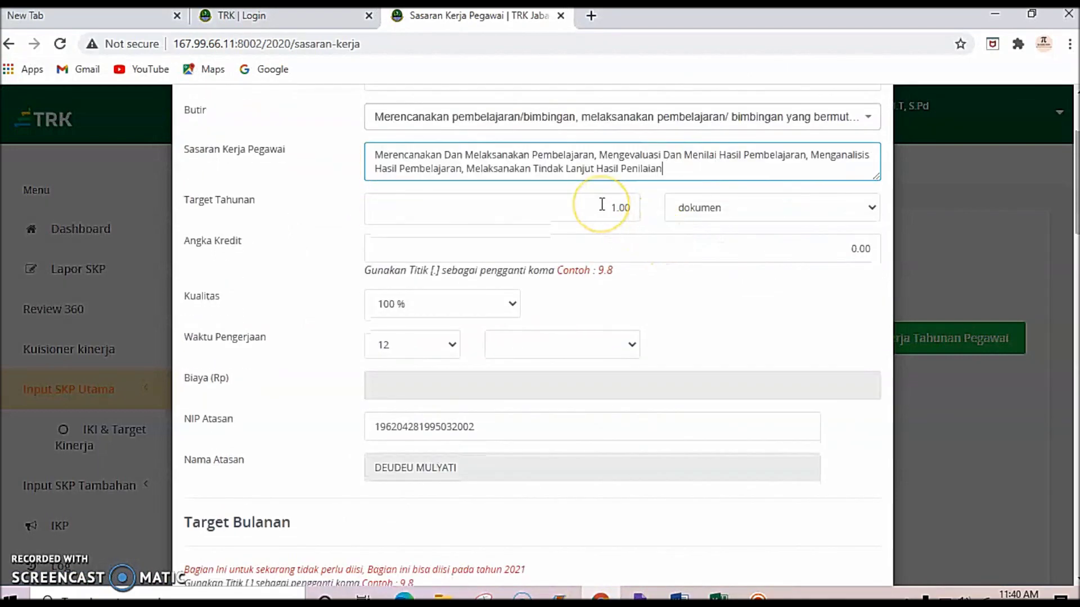
scroll(402, 160, up, 1)
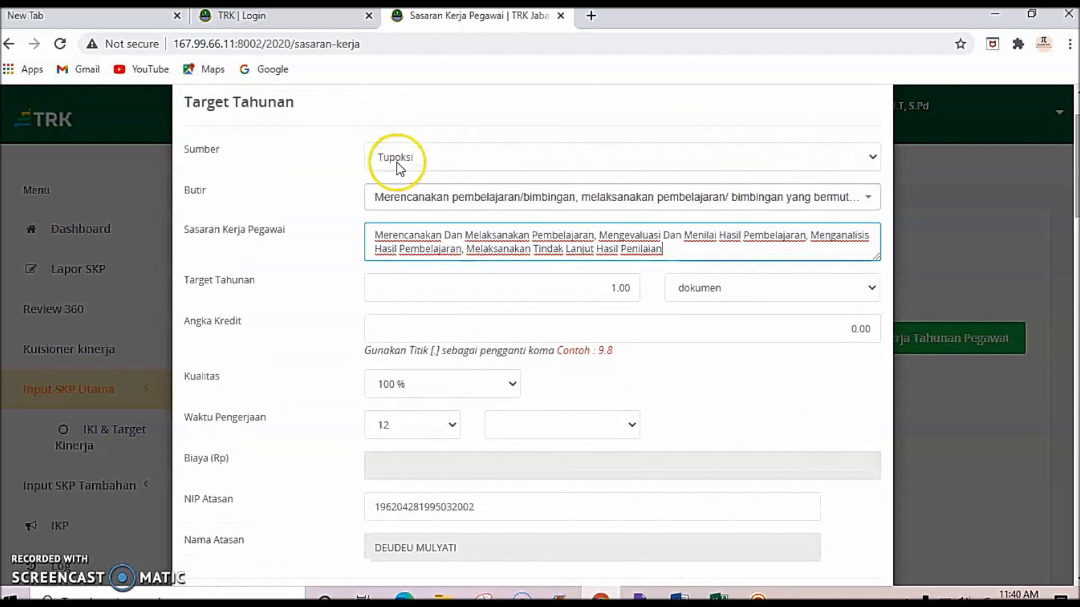
- Review the source, item and unit options chosen for the first annual target
click(476, 163)
click(420, 195)
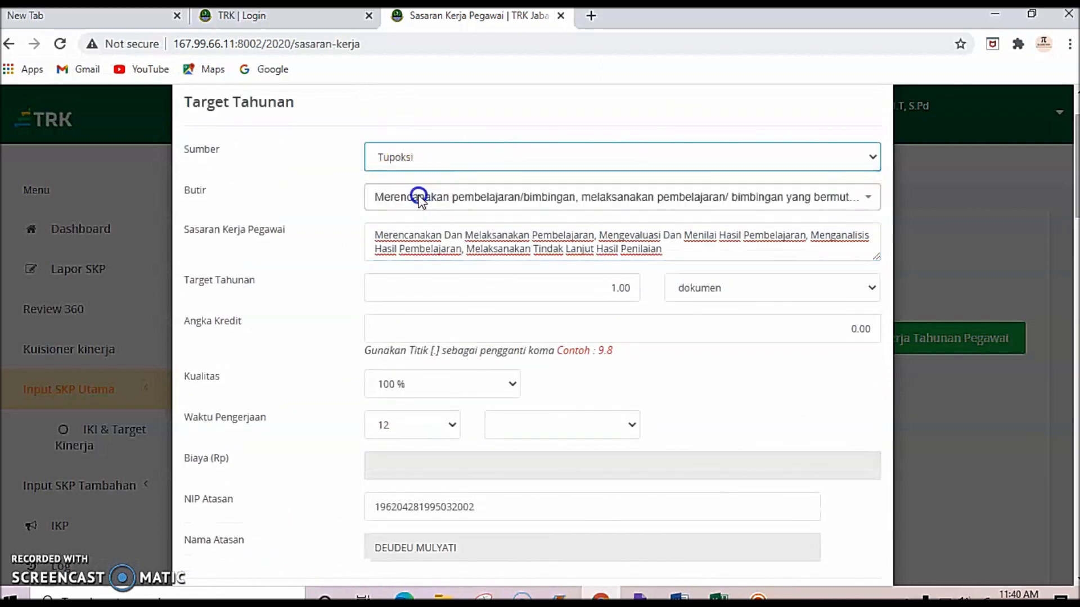
click(449, 203)
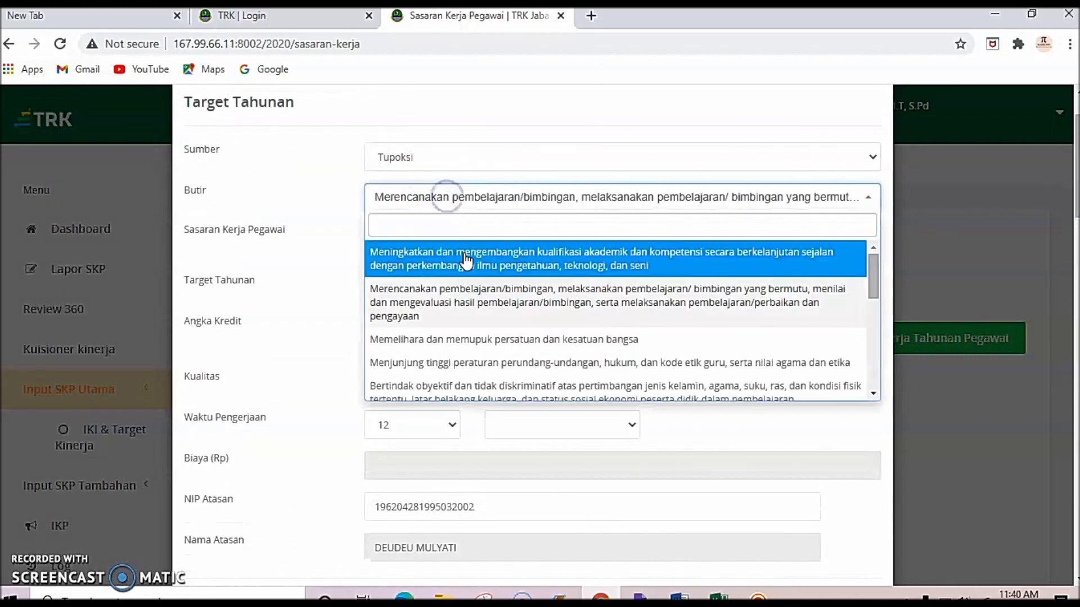
click(470, 298)
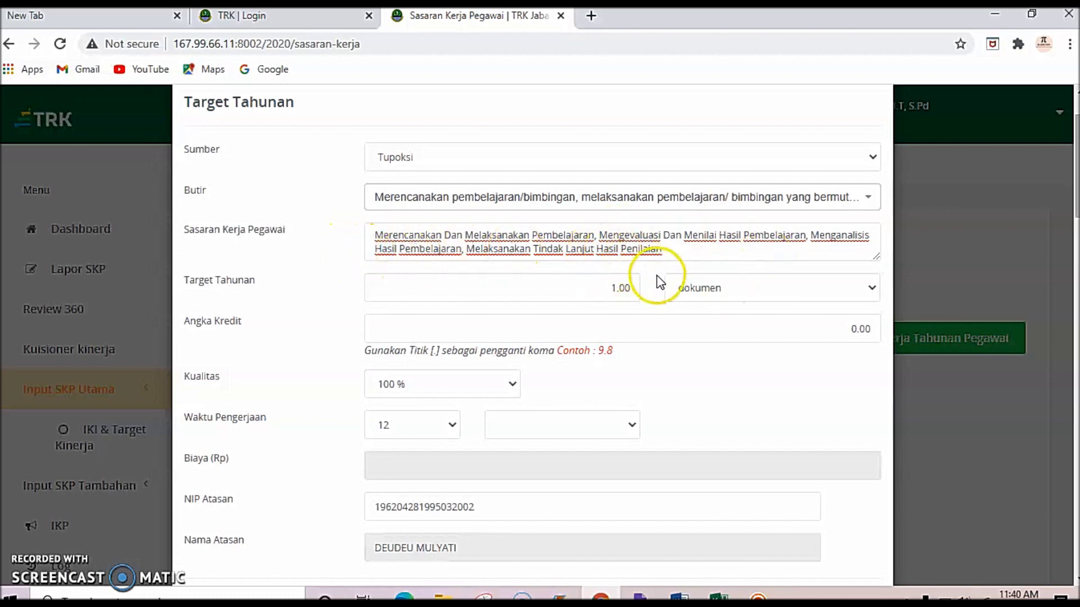
click(764, 289)
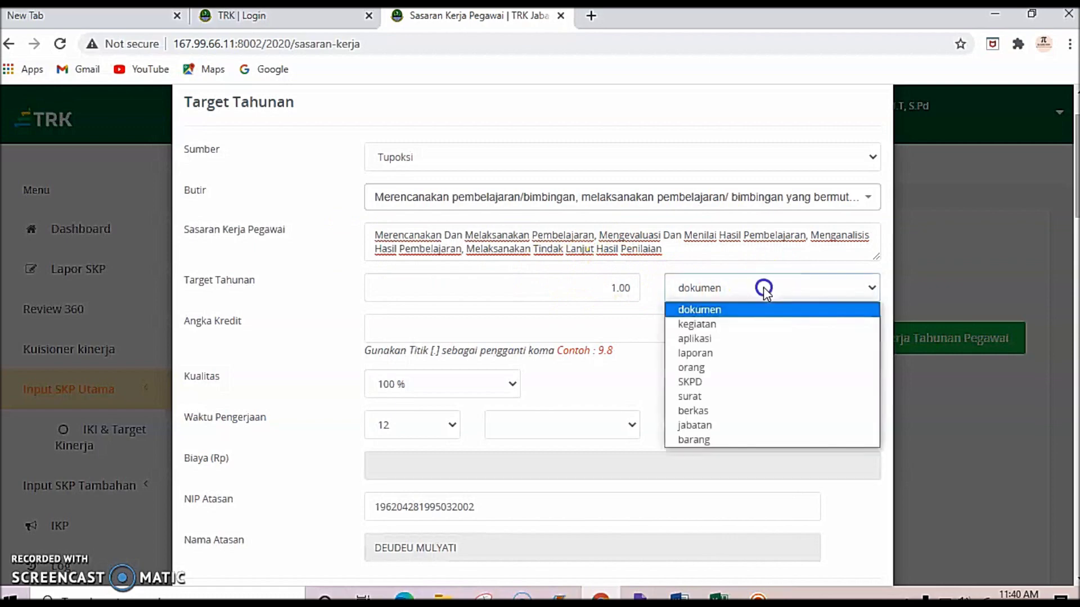
click(763, 287)
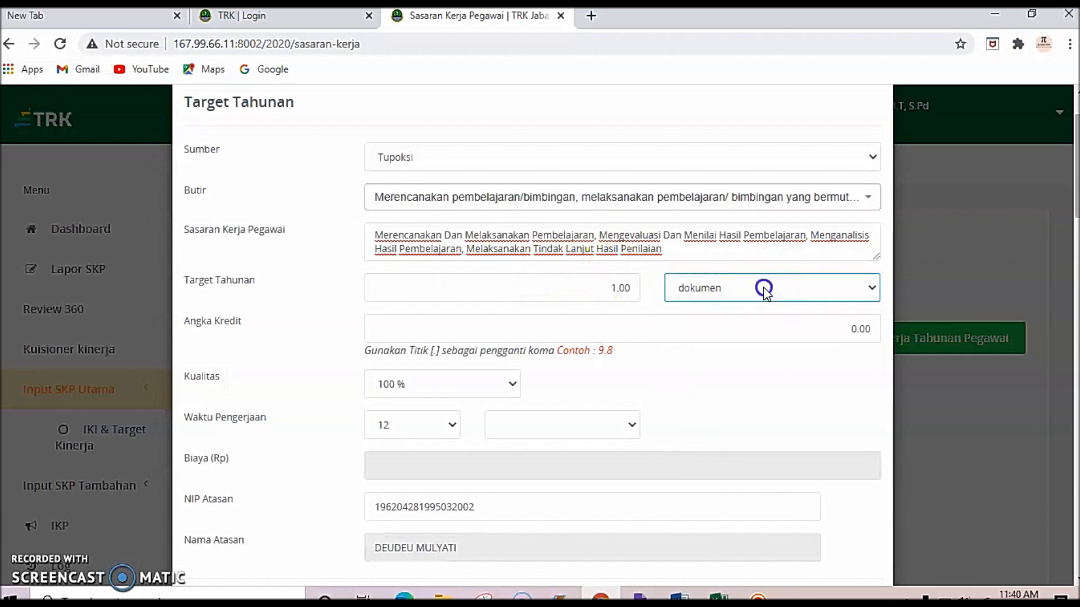
- Set the target's Angka Kredit to 19.50, following the first activity in the RENCANA SKP document in Word
click(766, 331)
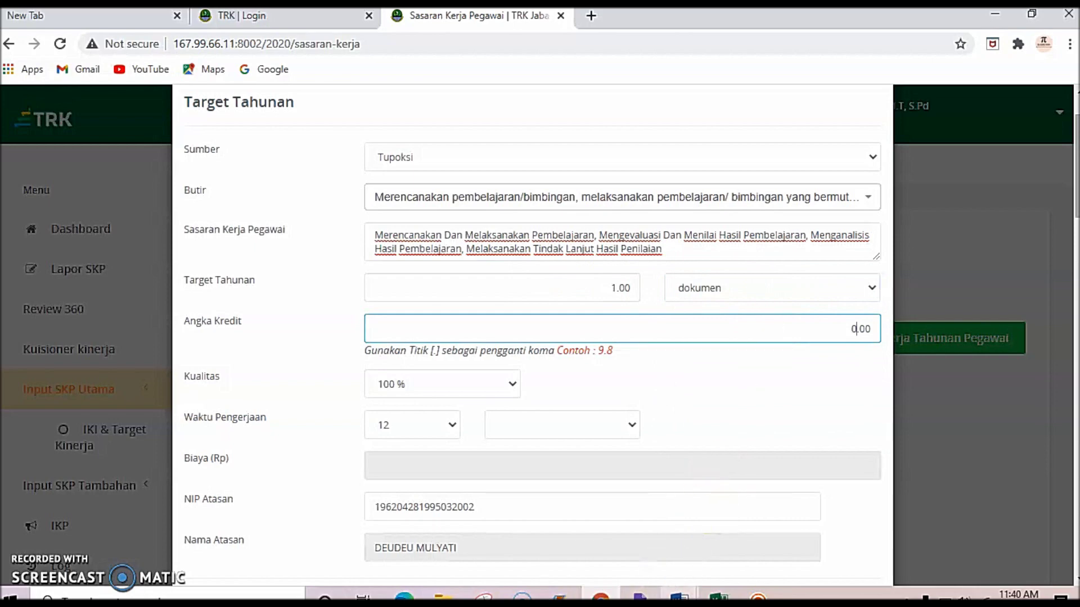
mouse_move(679, 597)
click(646, 549)
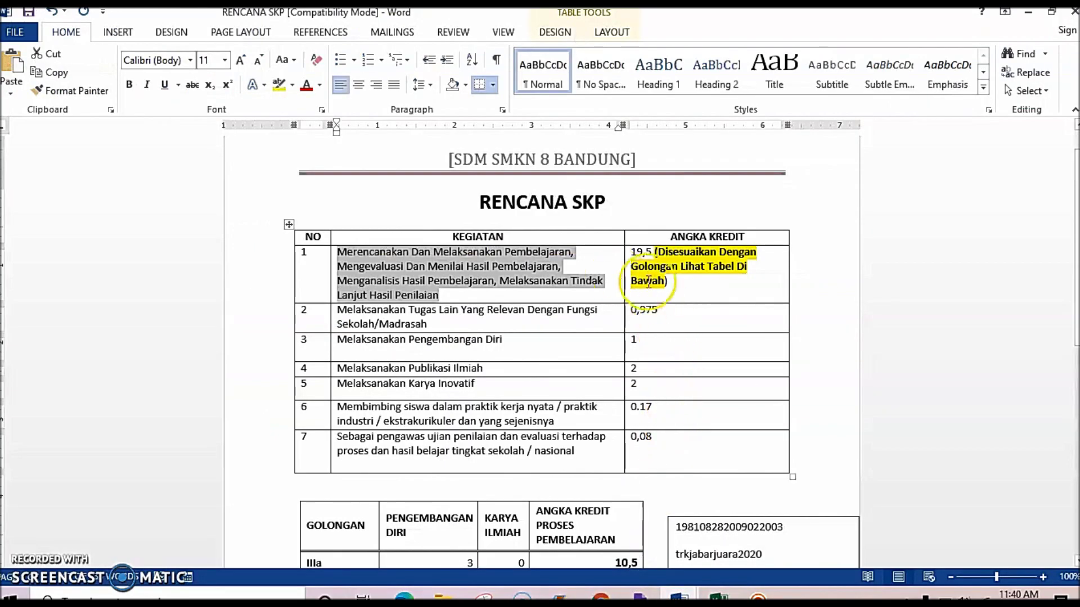
scroll(646, 448, down, 3)
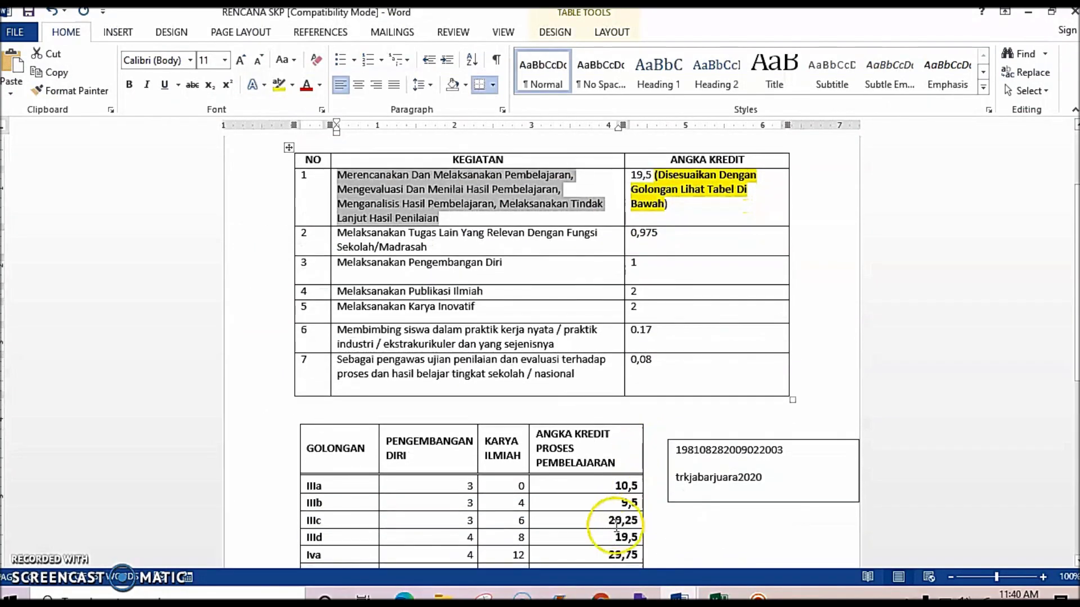
click(601, 598)
click(559, 330)
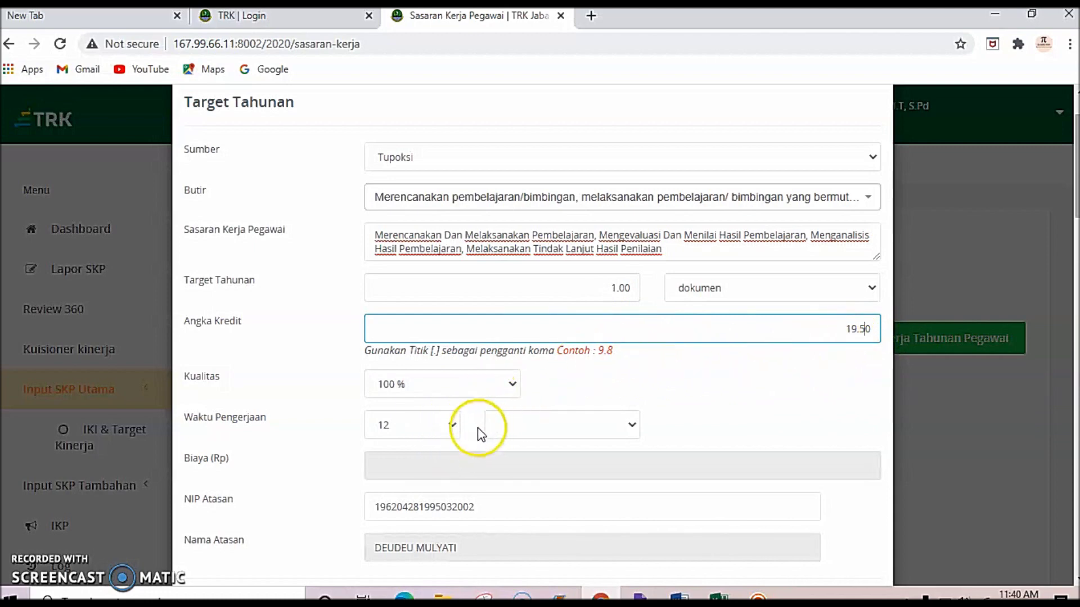
- Set the Waktu Pengerjaan unit to bulan and save the annual target with the monthly section left unfilled
click(628, 425)
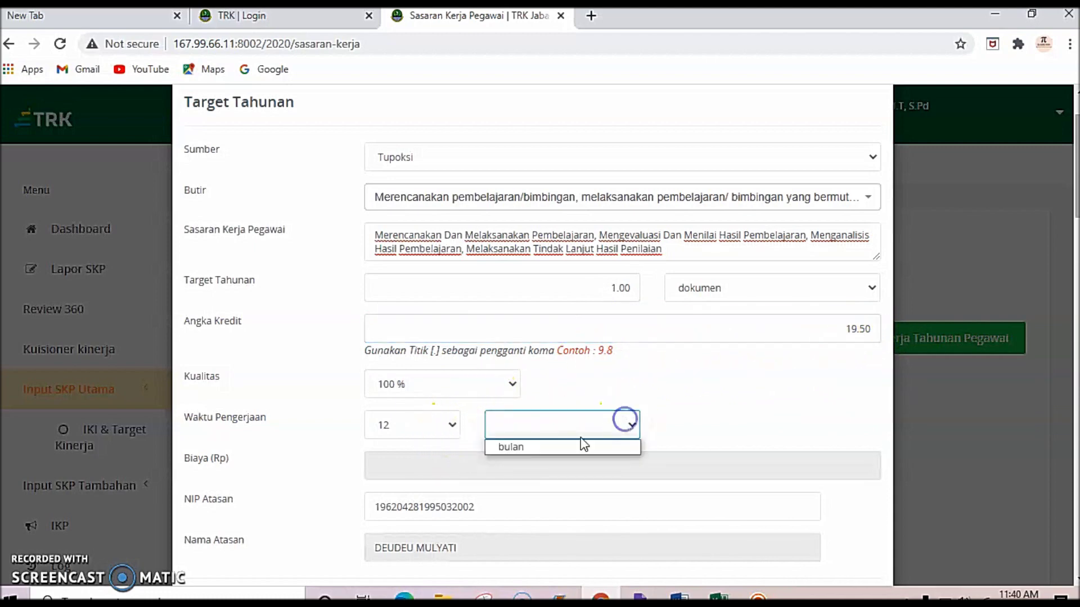
click(561, 446)
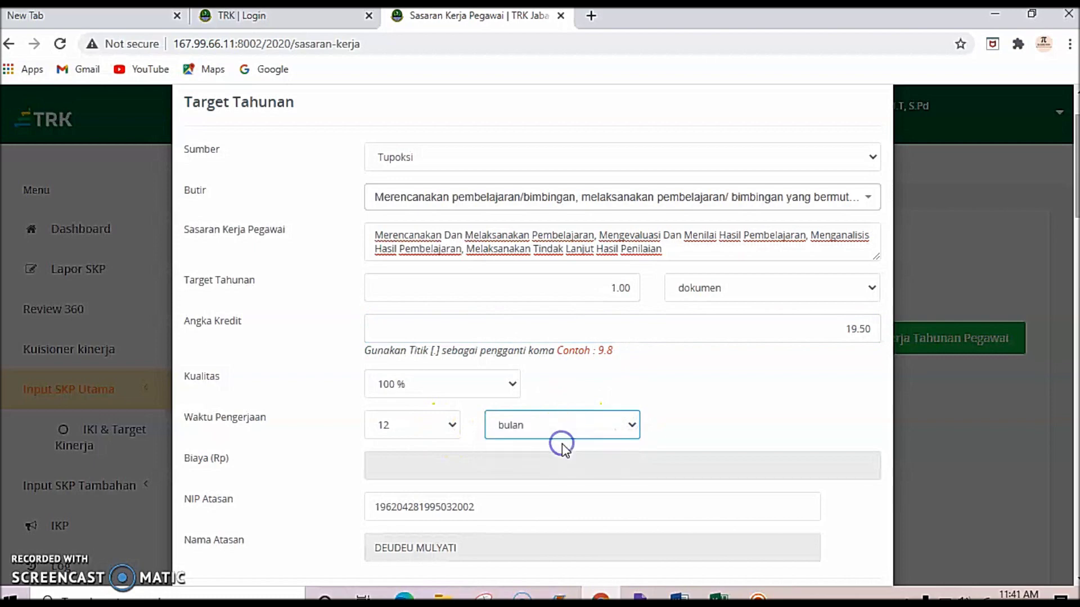
scroll(485, 313, down, 1)
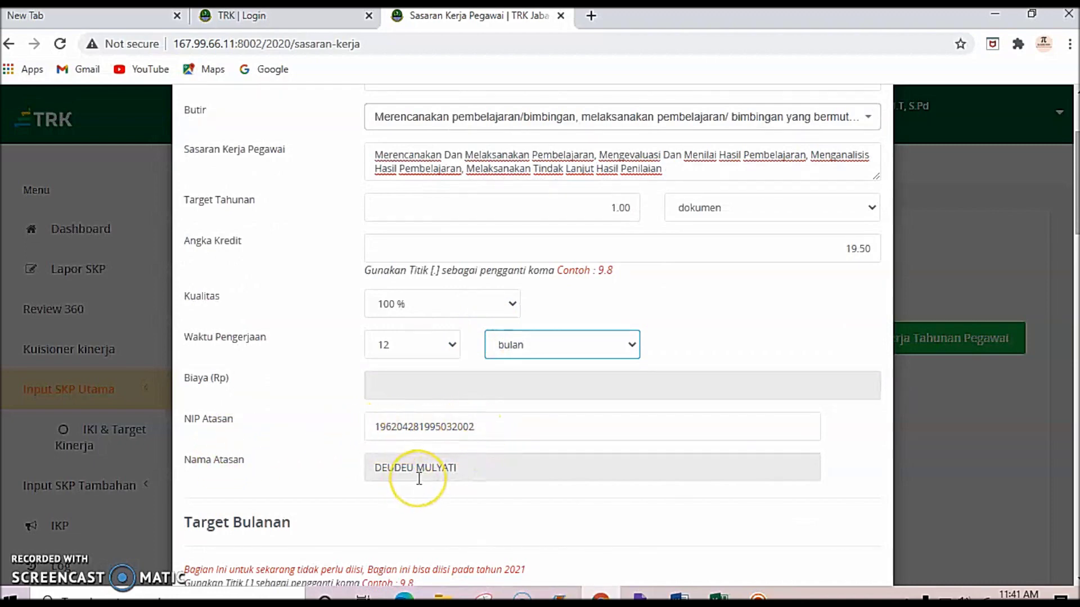
scroll(418, 479, down, 7)
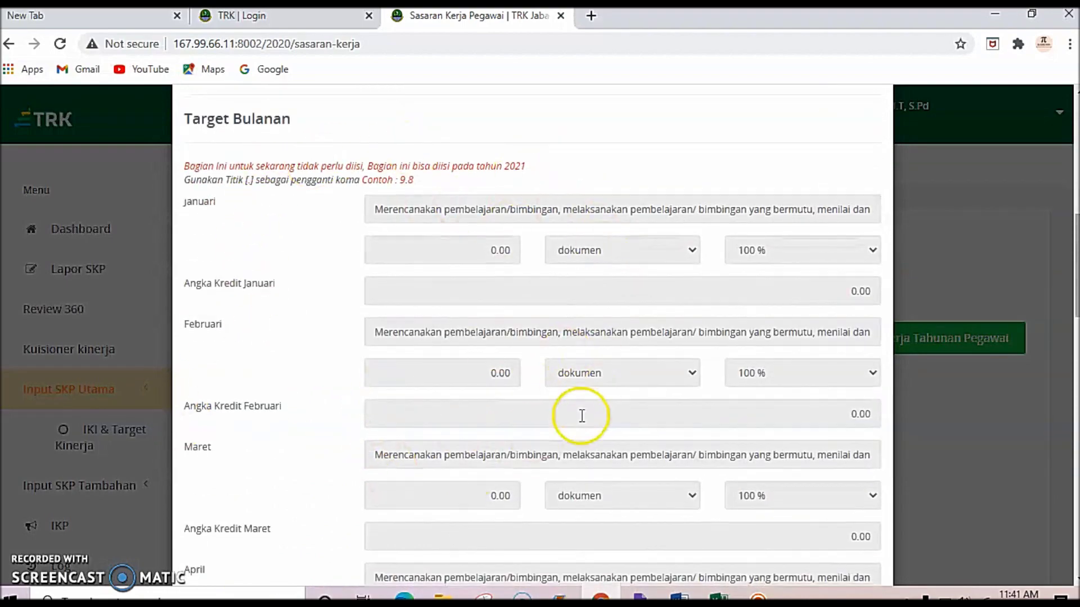
scroll(581, 416, down, 8)
scroll(580, 416, down, 14)
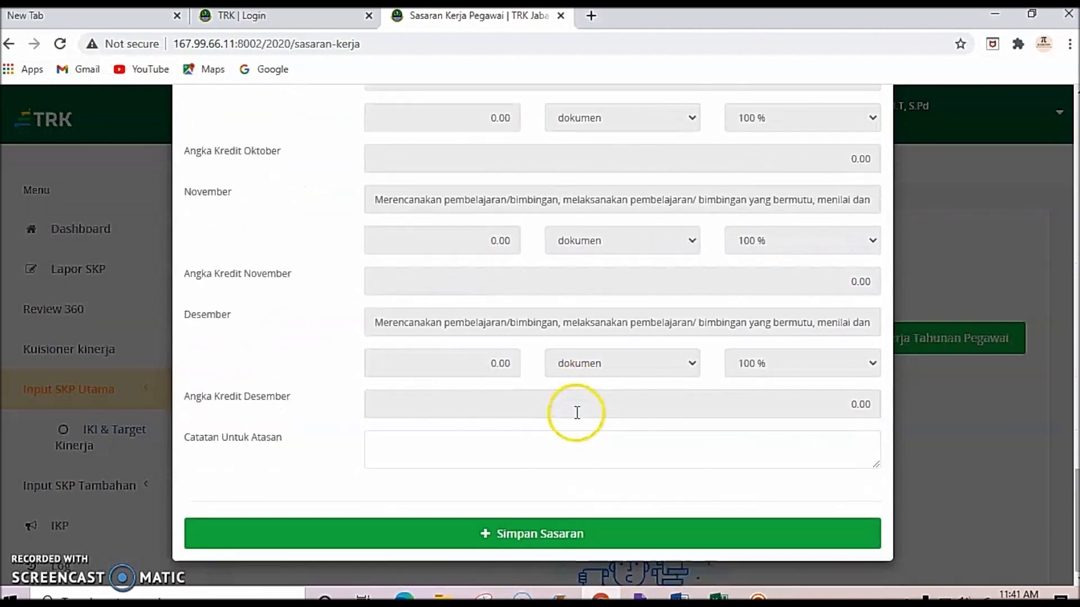
click(524, 534)
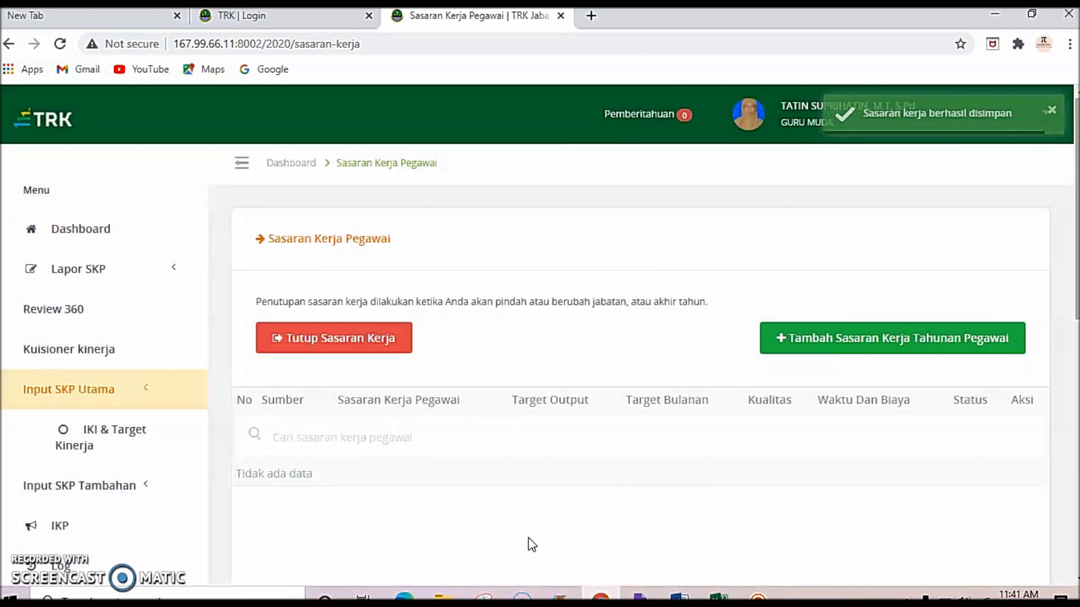
scroll(528, 543, down, 3)
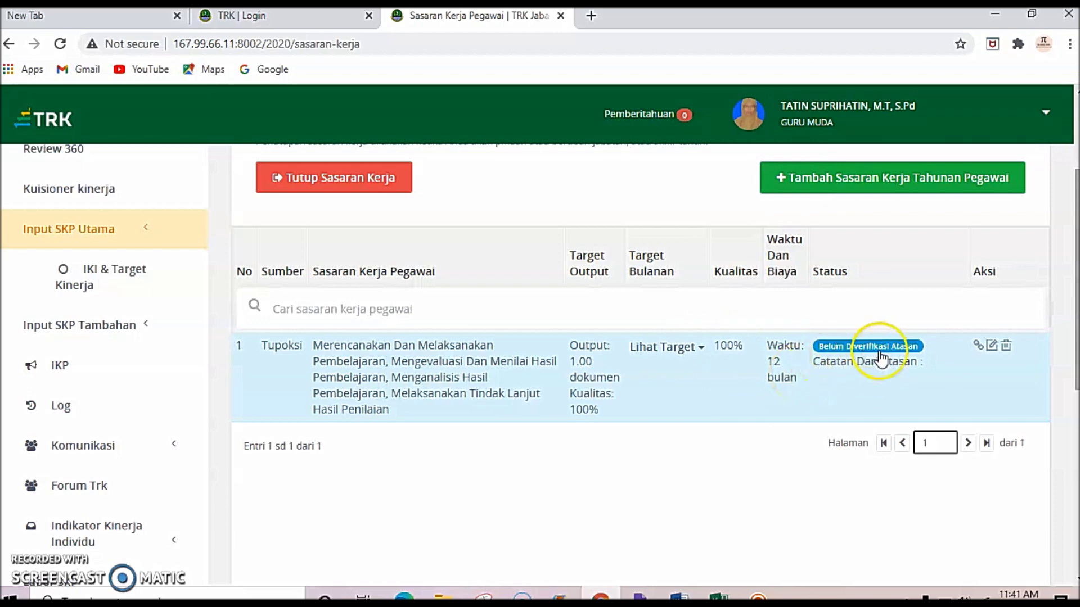
- Open the form for another annual employee work target and set its source to Tupoksi
scroll(909, 349, up, 2)
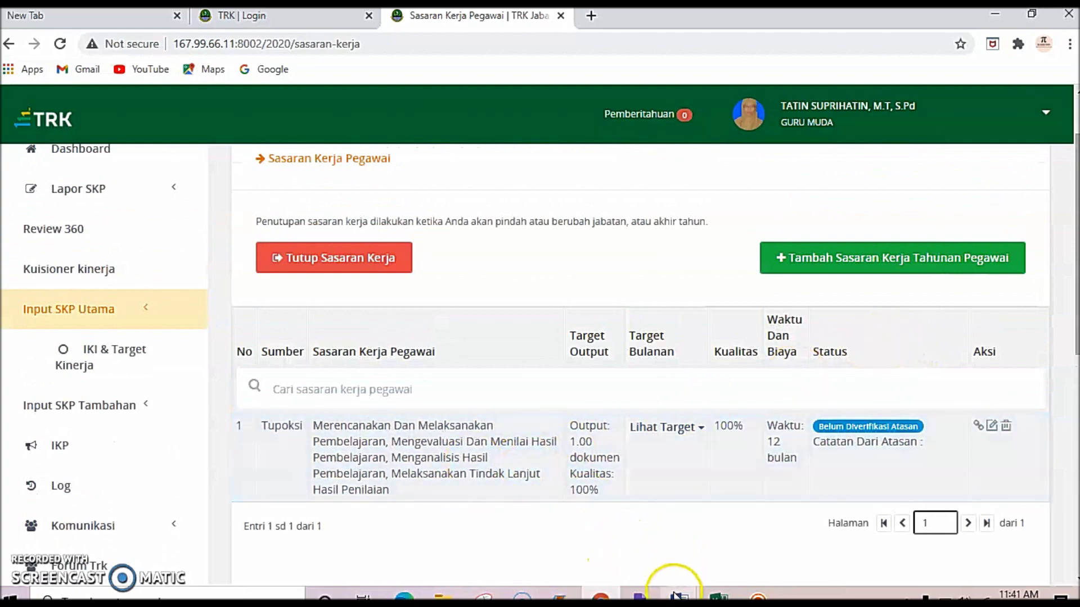
click(843, 260)
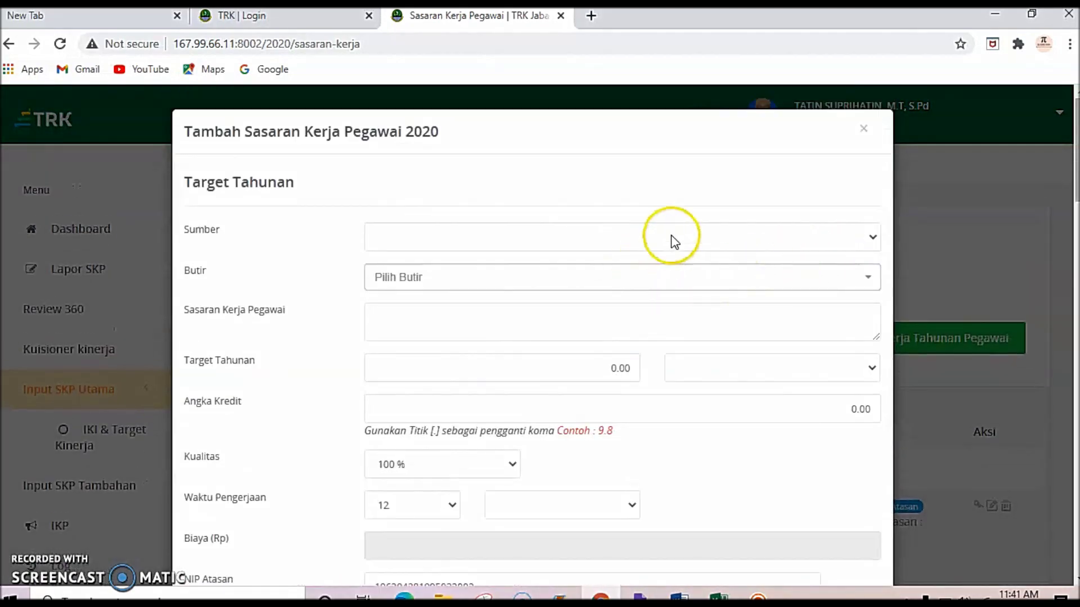
click(672, 236)
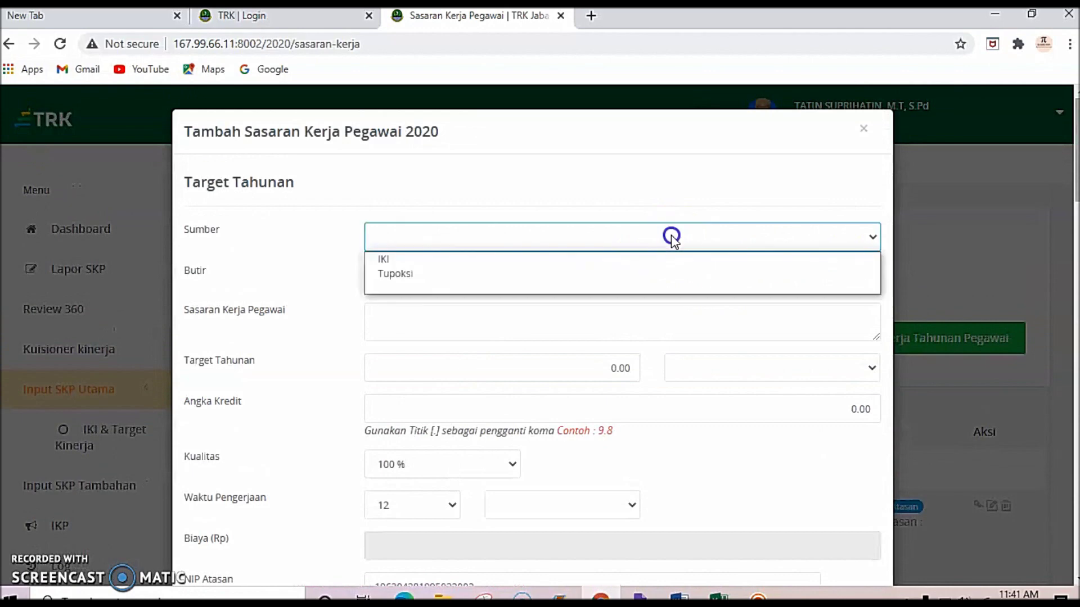
click(424, 278)
- Look through the Butir options and choose the one beginning "Merencanakan pembelajaran/bimbingan, melaksanakan pembelajaran/ bimbingan yang bermutu"
click(427, 278)
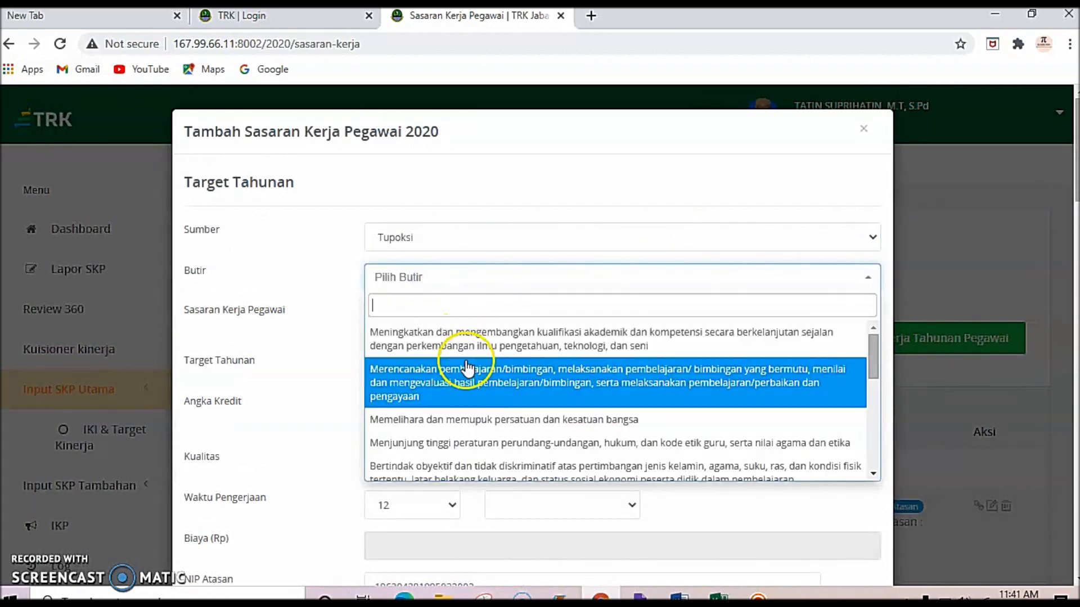
scroll(513, 371, down, 2)
scroll(513, 404, down, 4)
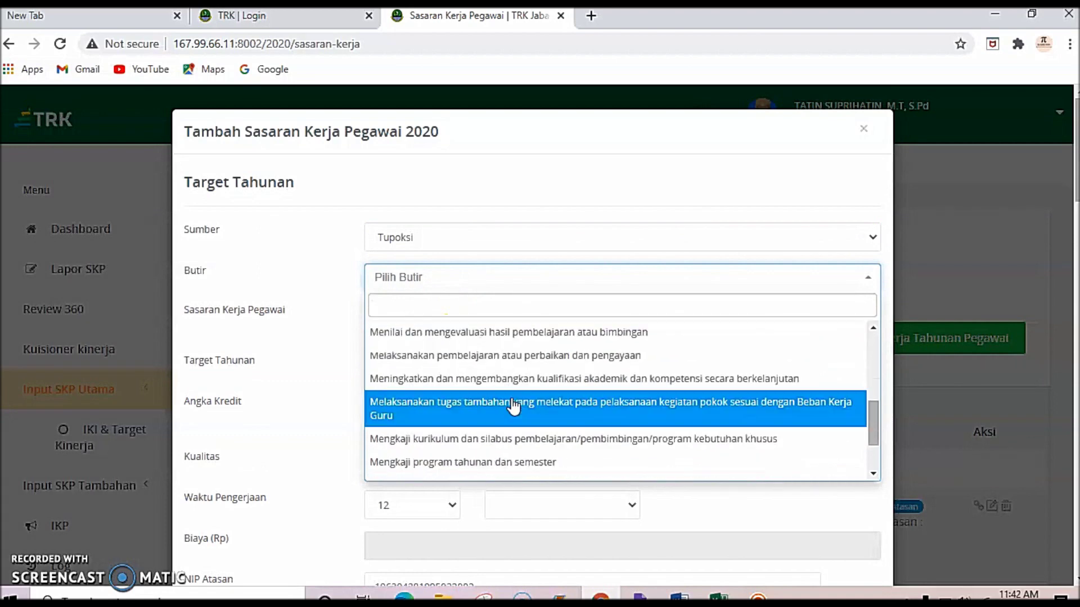
scroll(513, 406, down, 2)
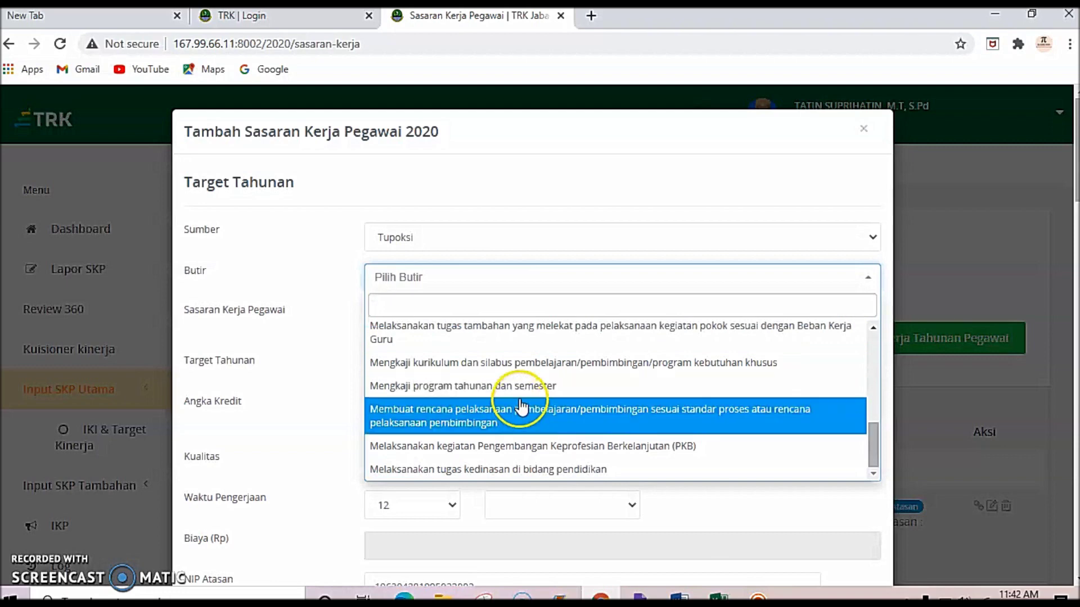
scroll(514, 405, up, 4)
scroll(521, 402, up, 2)
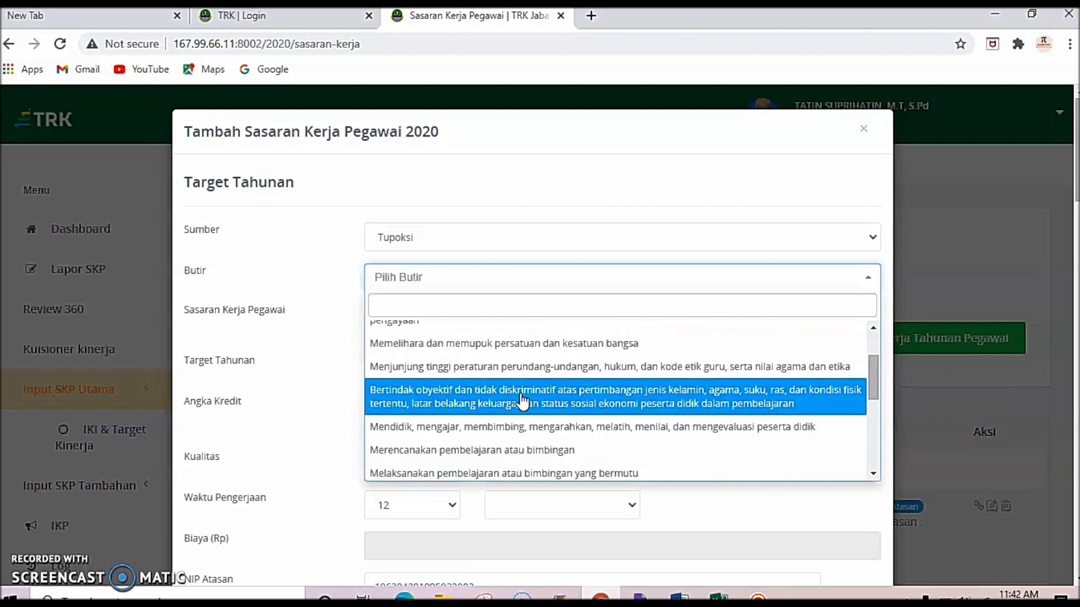
scroll(521, 401, down, 2)
scroll(527, 403, down, 2)
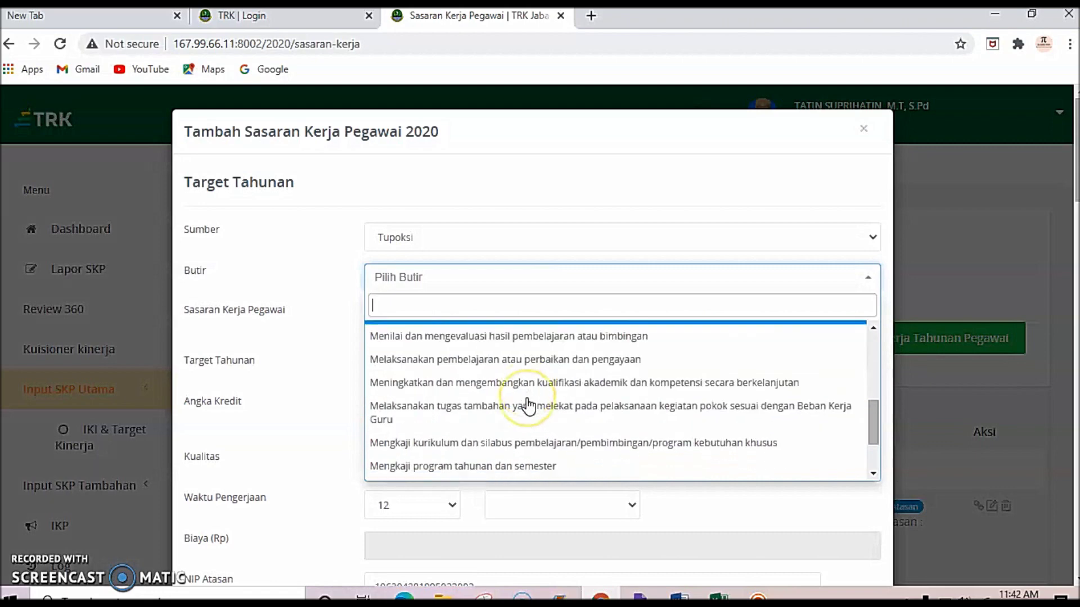
scroll(528, 405, down, 2)
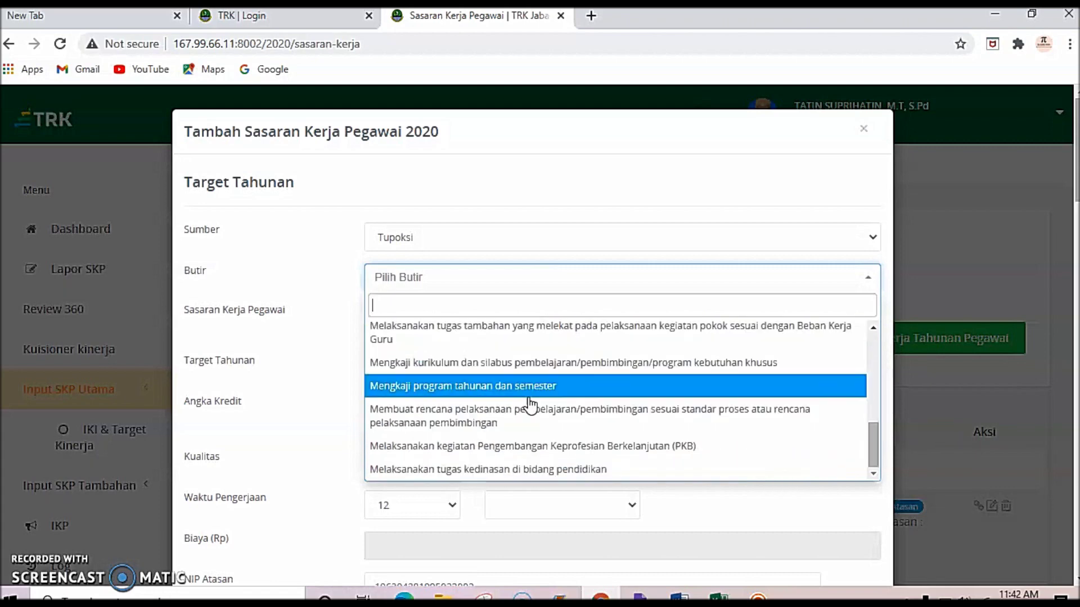
scroll(530, 404, up, 9)
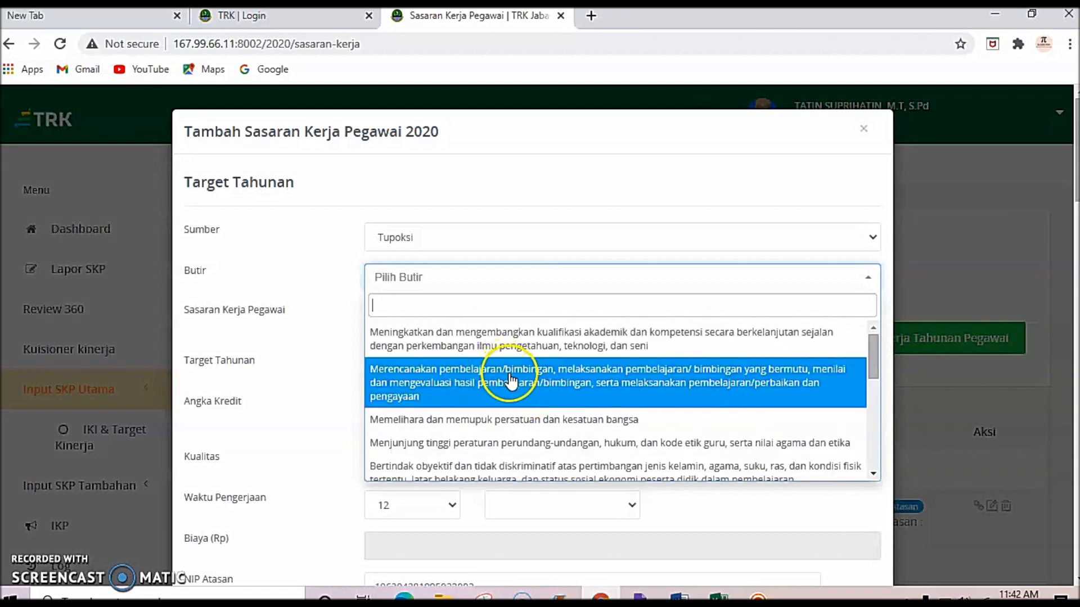
click(510, 383)
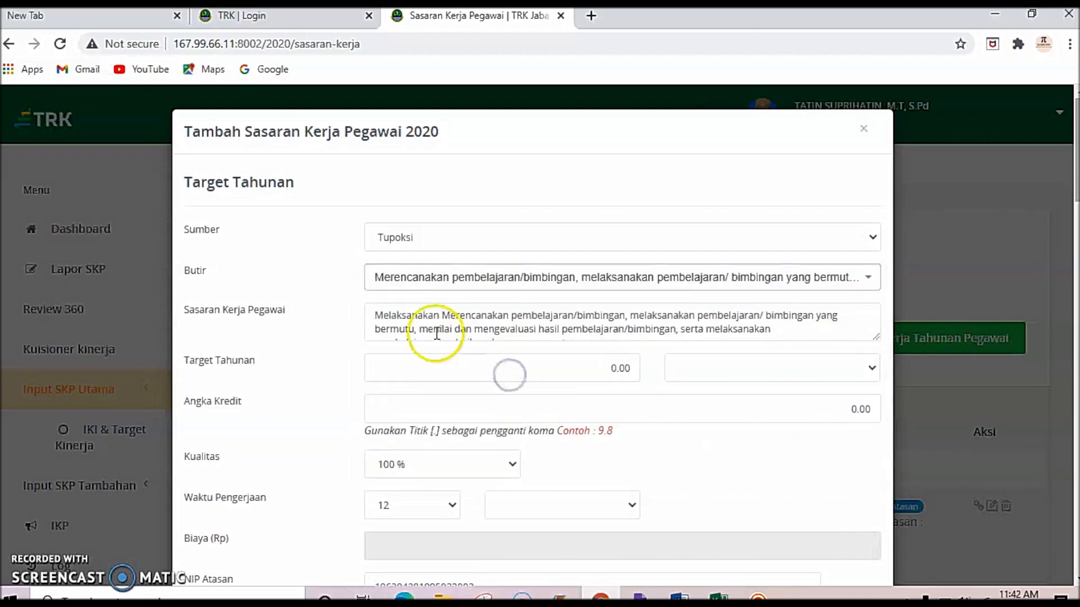
- Replace the Sasaran Kerja Pegawai text with "Melaksanakan Tugas Lain Yang Relevan Dengan Fungsi Sekolah/Madrasah", copied from the RENCANA SKP document in Word
click(678, 597)
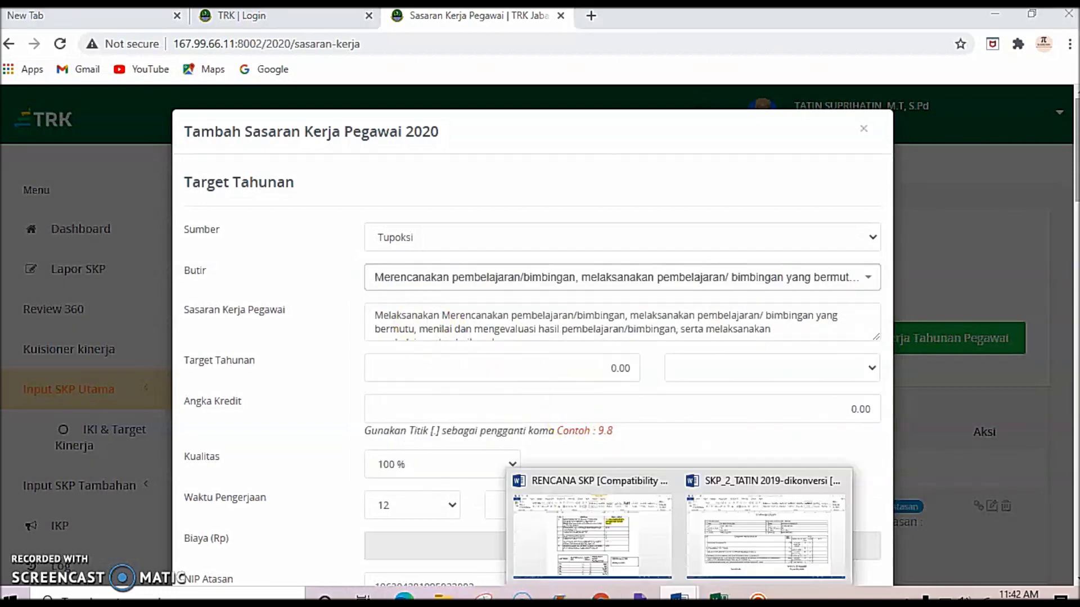
click(635, 557)
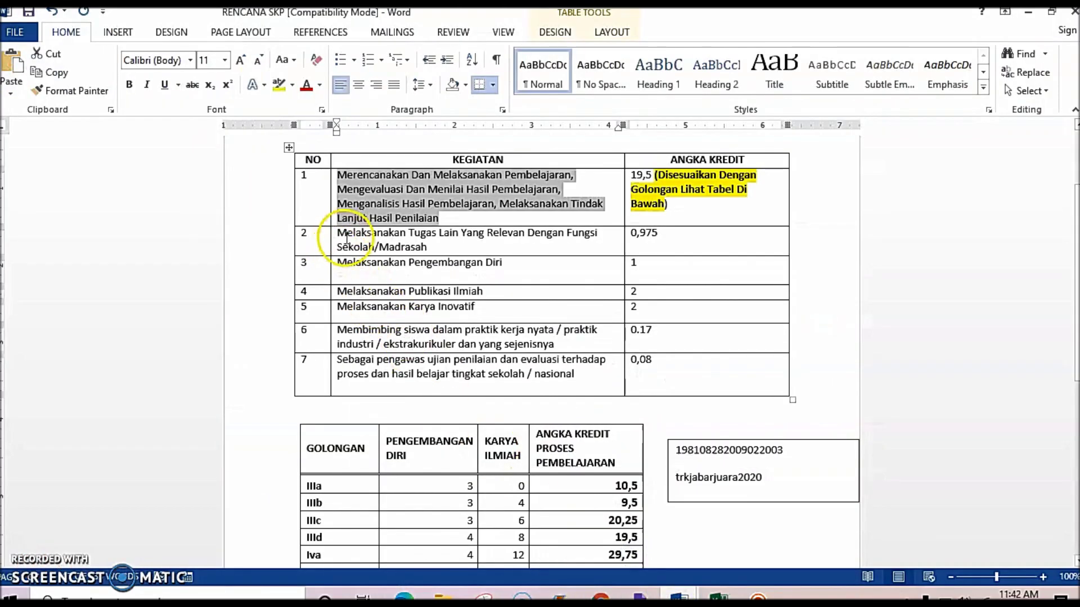
drag(338, 234, 426, 248)
key(ctrl+c)
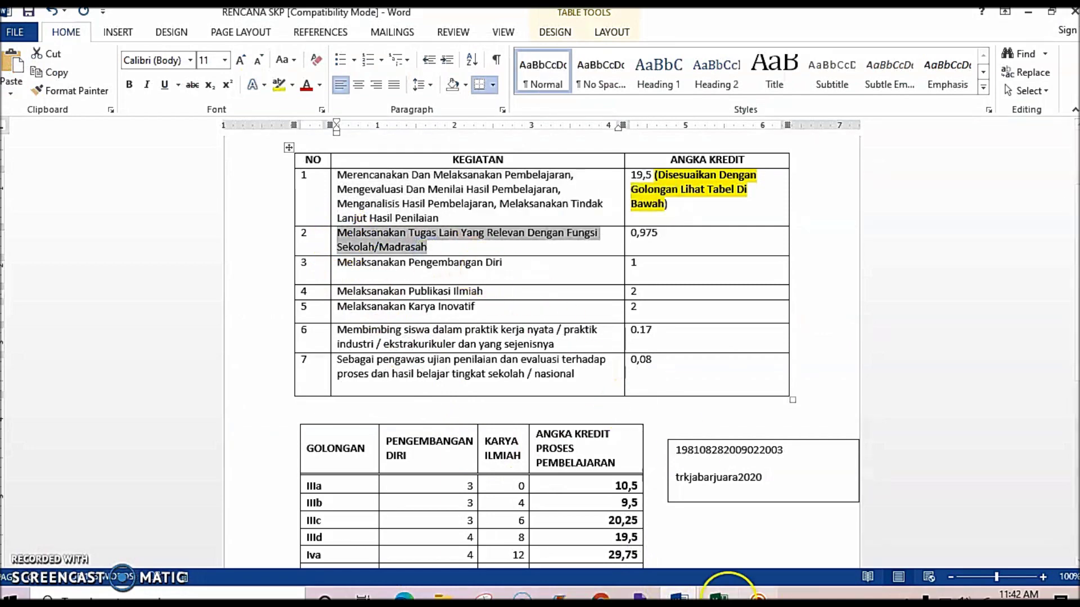
mouse_move(718, 597)
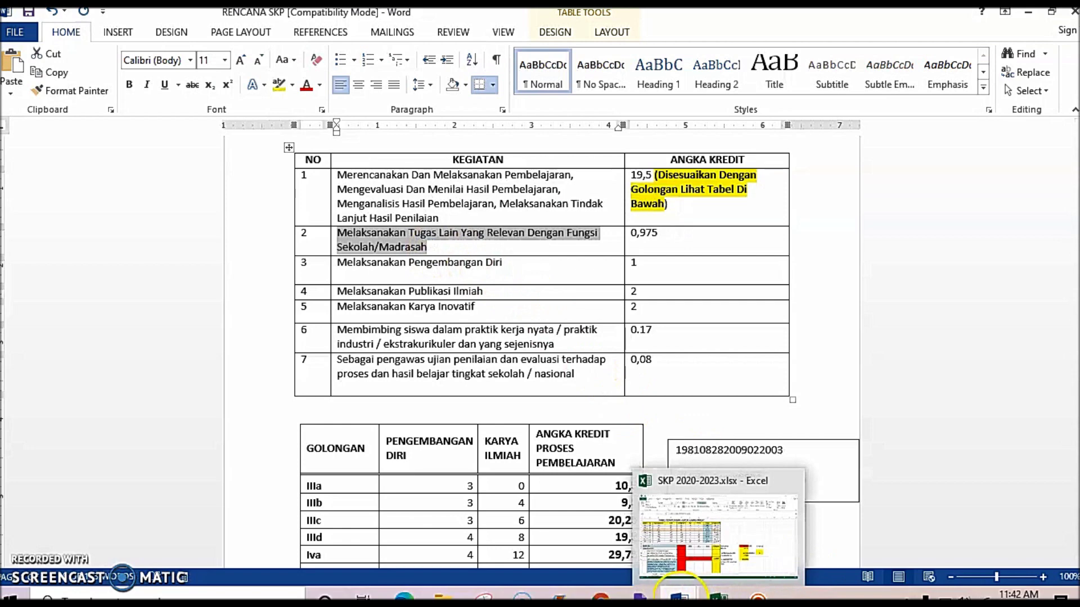
click(602, 596)
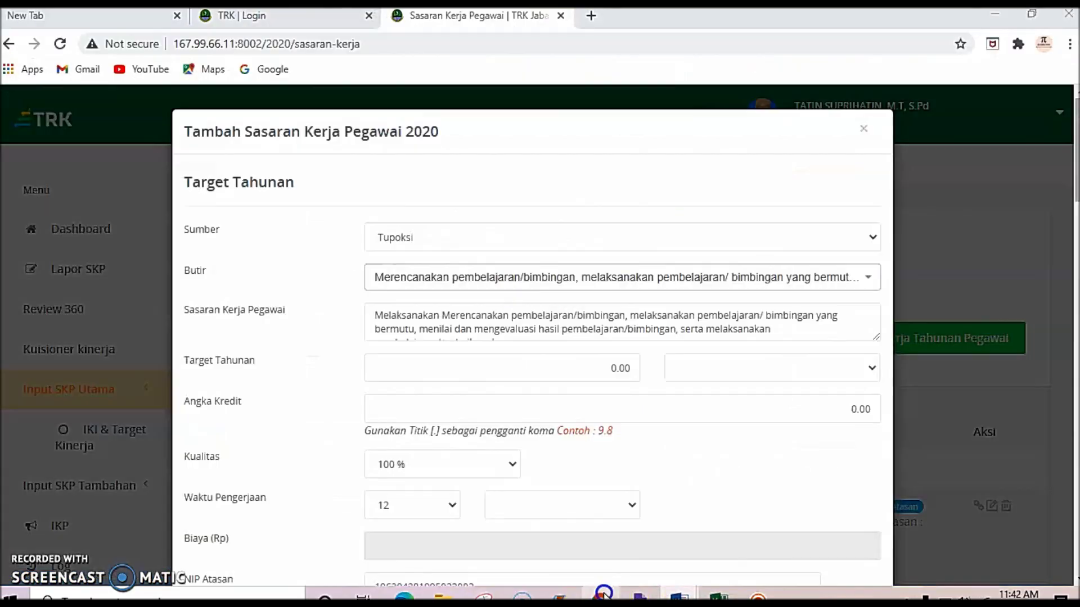
drag(373, 319, 715, 349)
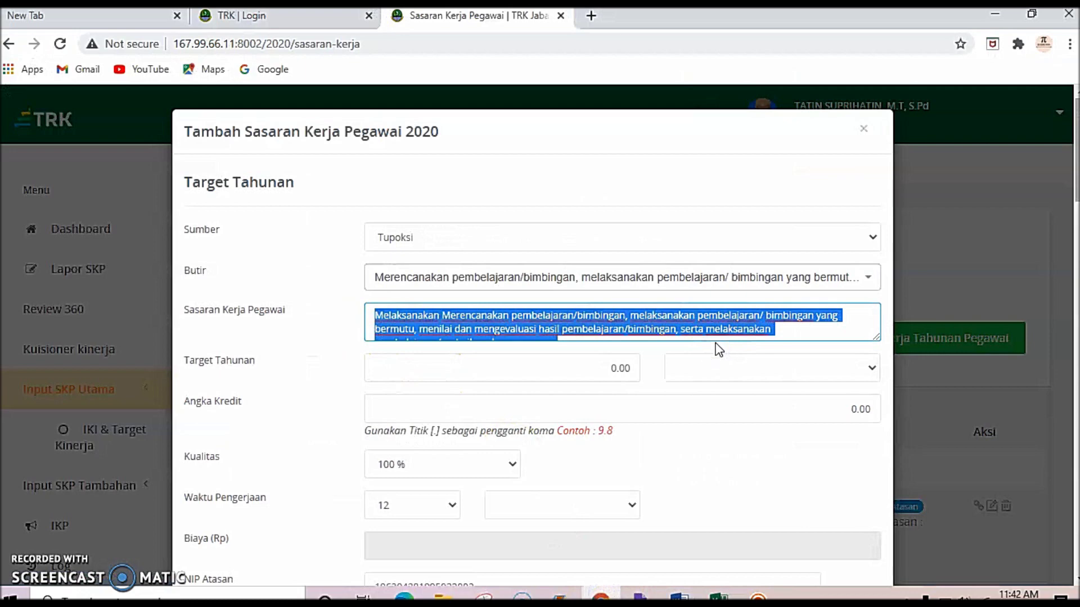
key(ctrl+v)
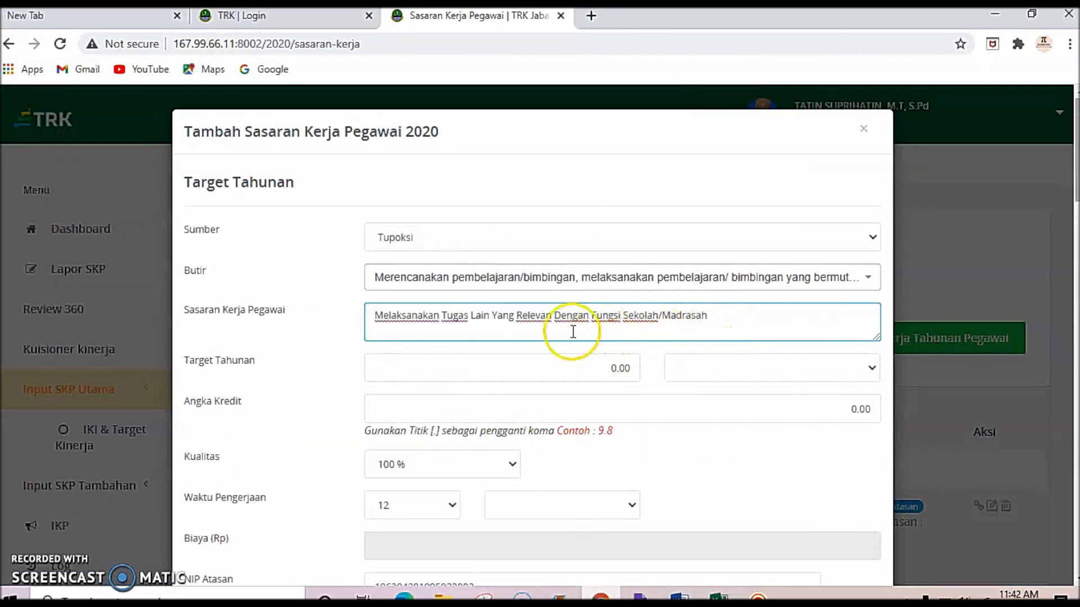
- Set the Target Tahunan to 1 with dokumen as its unit
click(629, 372)
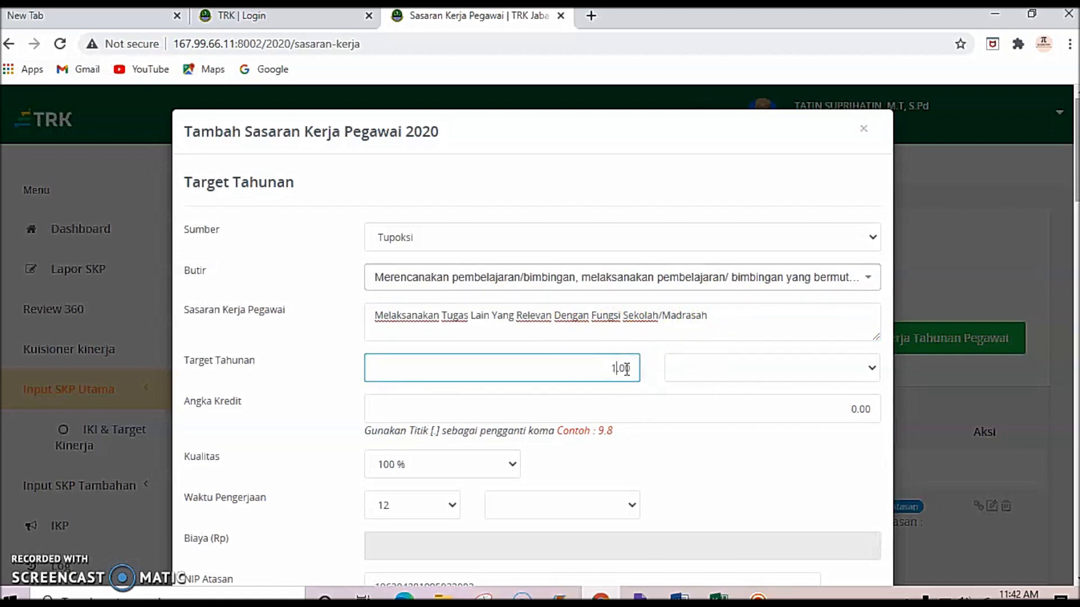
click(689, 374)
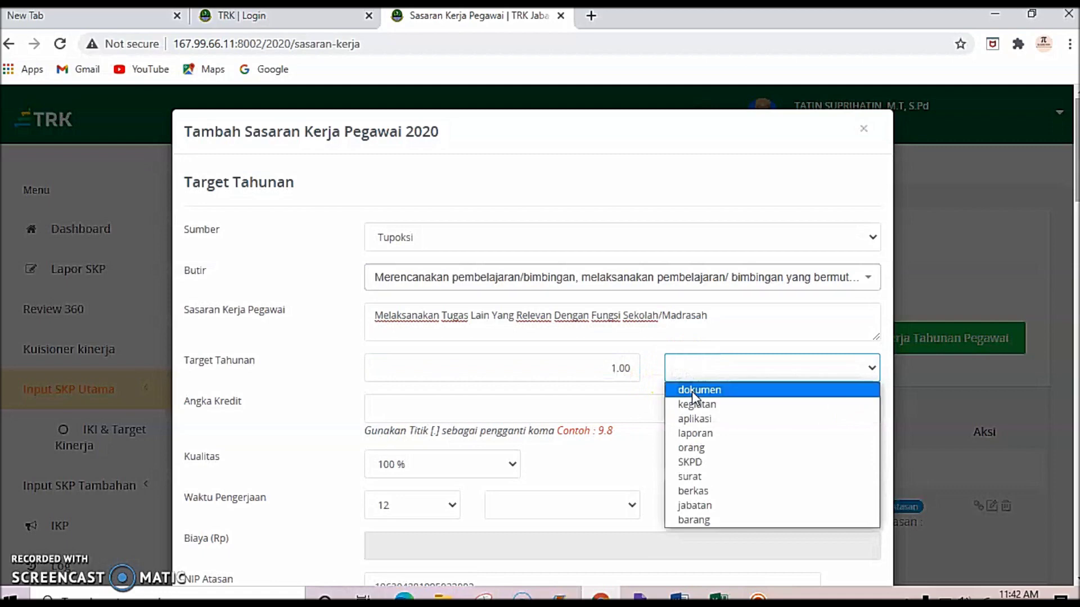
click(691, 390)
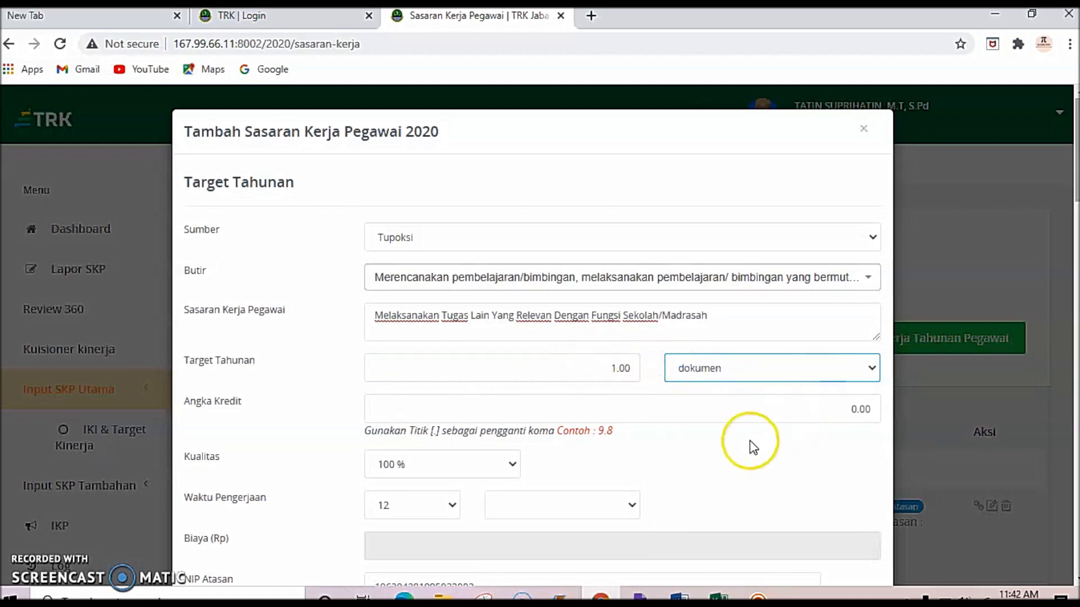
- Look up the credit for activity 2 in the RENCANA SKP document in Word and enter 0.97 as the Angka Kredit in TRK
mouse_move(600, 597)
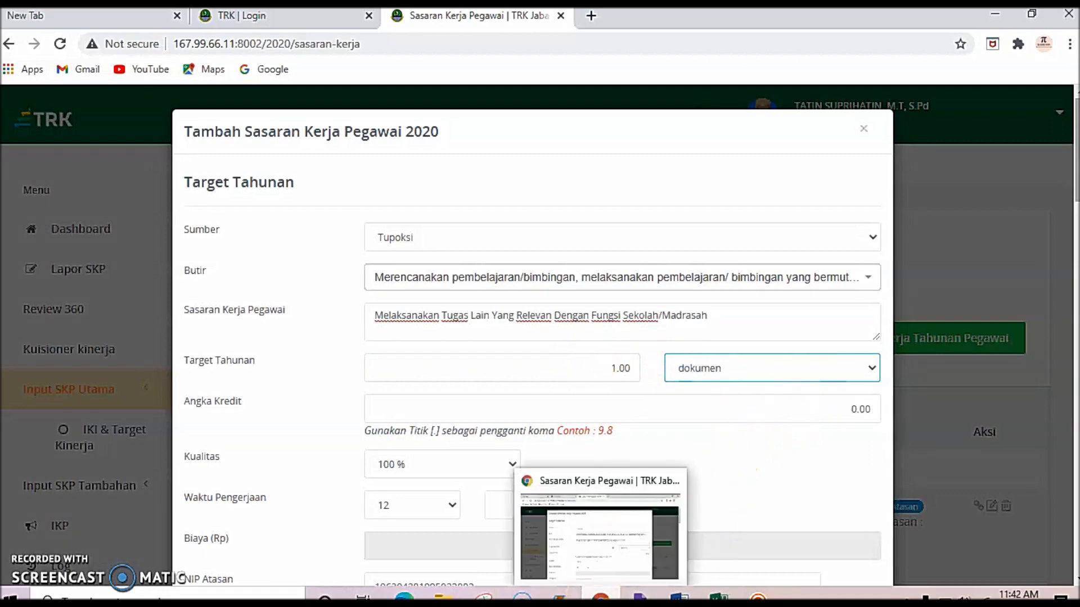
mouse_move(680, 597)
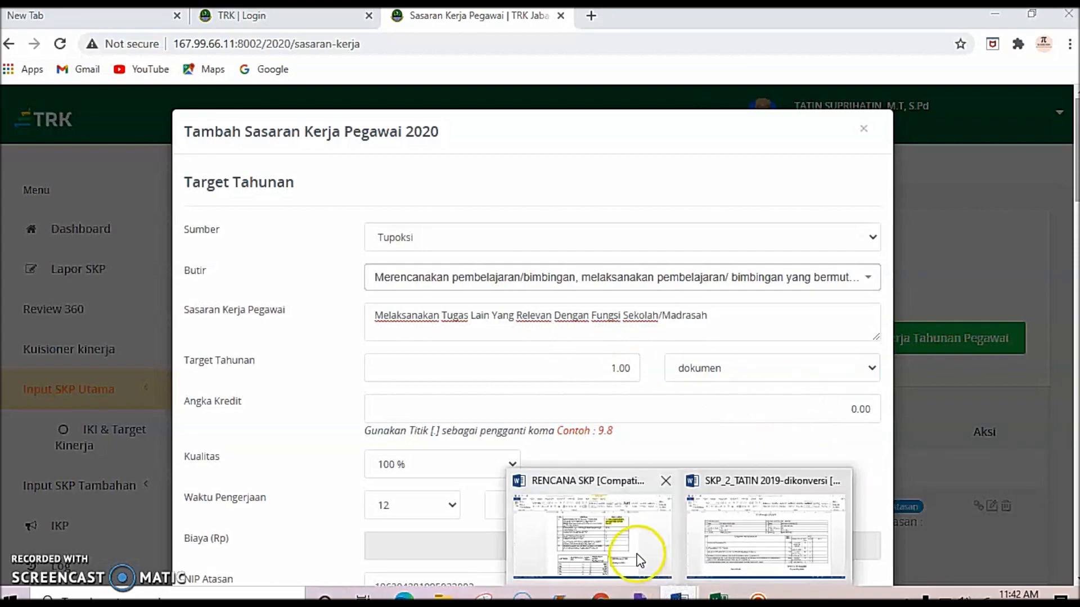
click(638, 552)
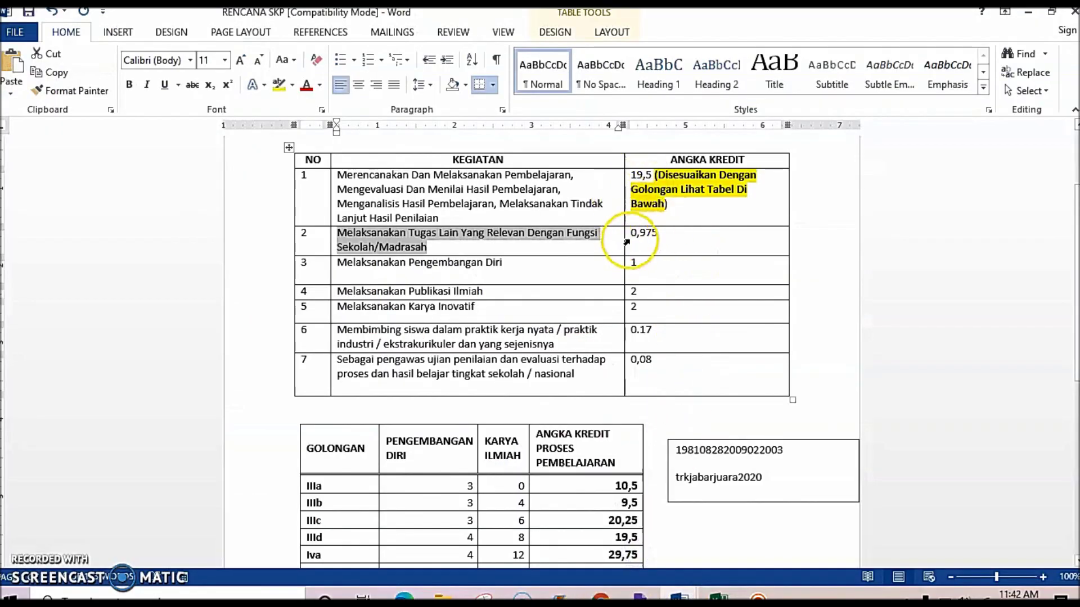
click(601, 597)
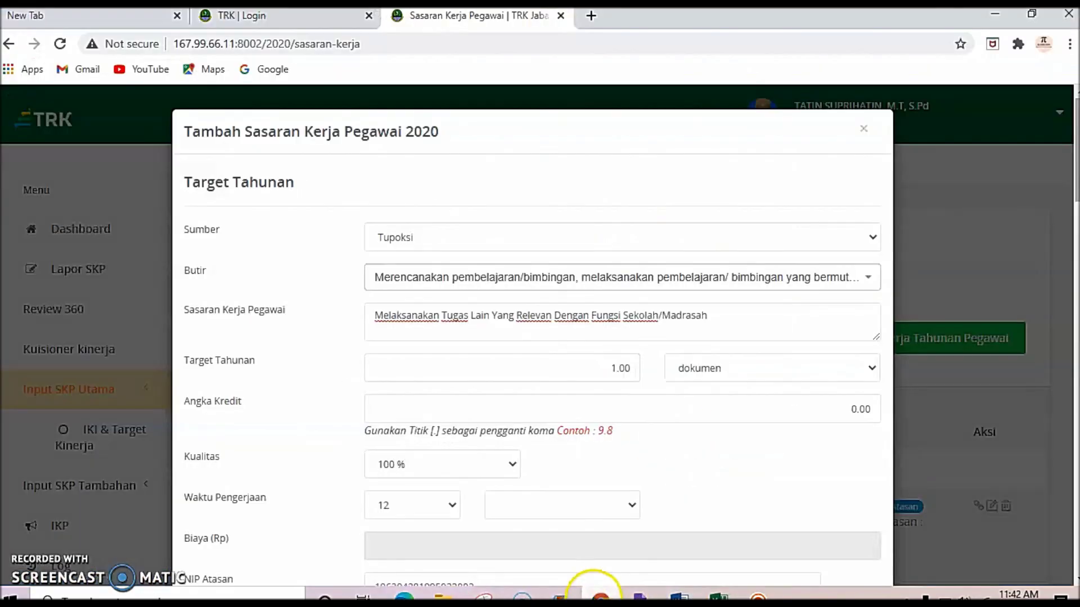
click(734, 413)
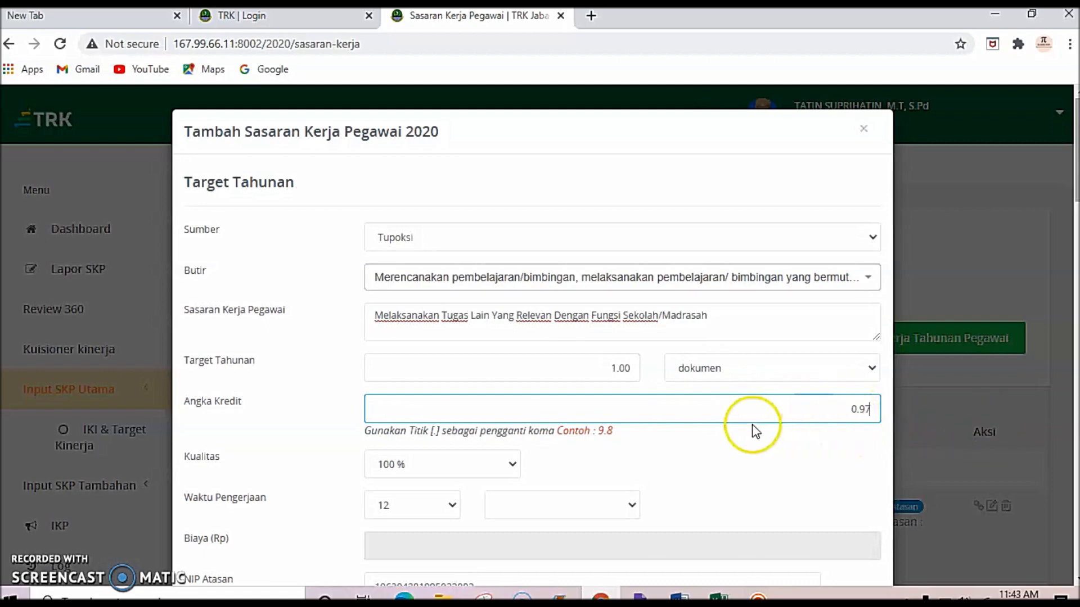
- Set the Waktu Pengerjaan unit to bulan and save the target, leaving its monthly section blank
scroll(752, 429, down, 1)
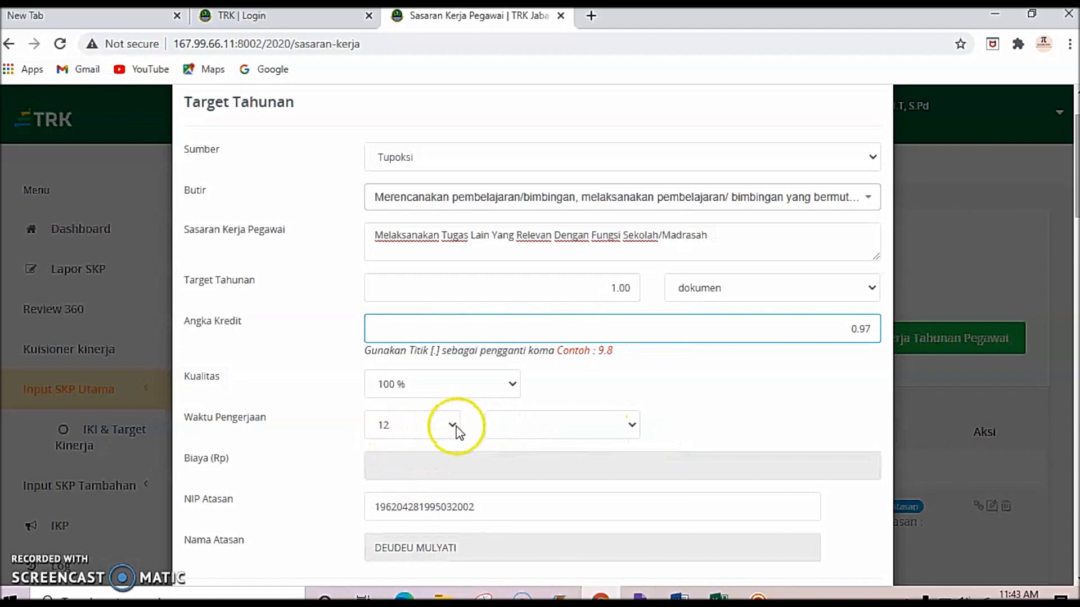
click(566, 447)
scroll(566, 450, down, 2)
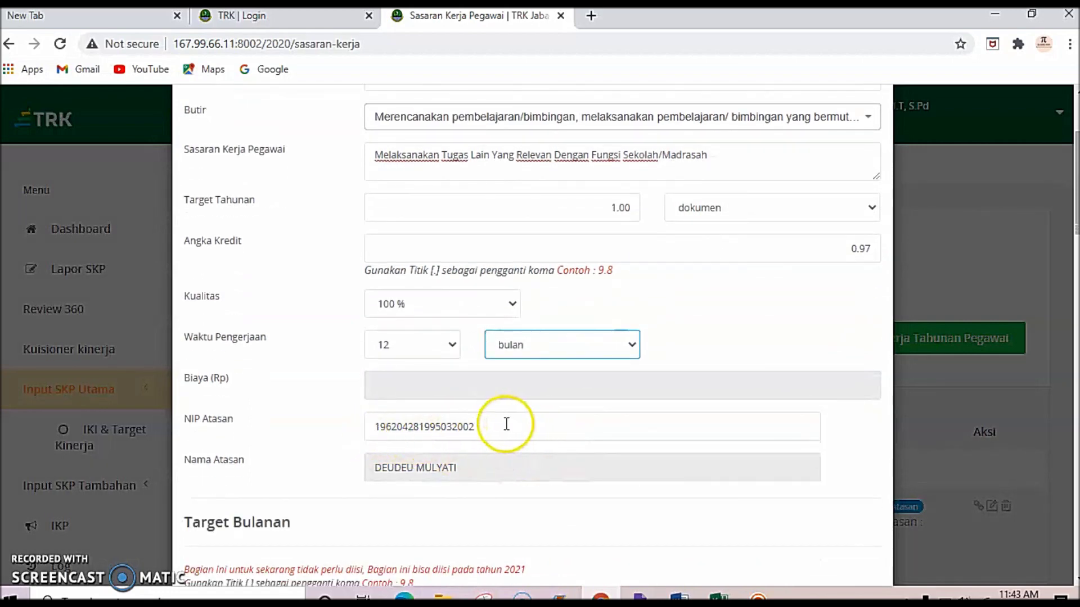
scroll(458, 424, down, 4)
scroll(458, 424, down, 20)
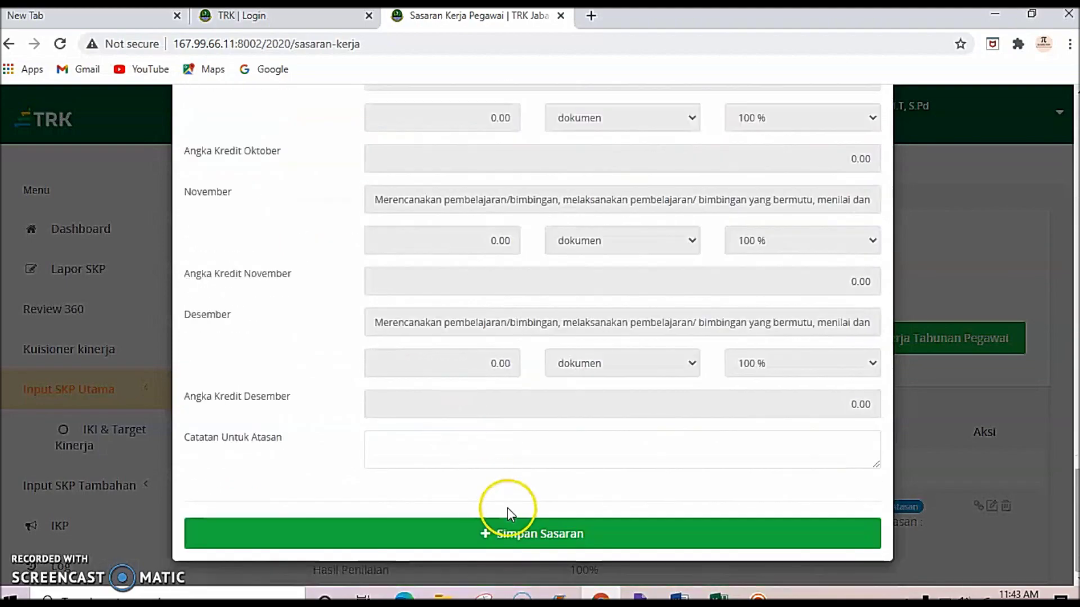
click(521, 534)
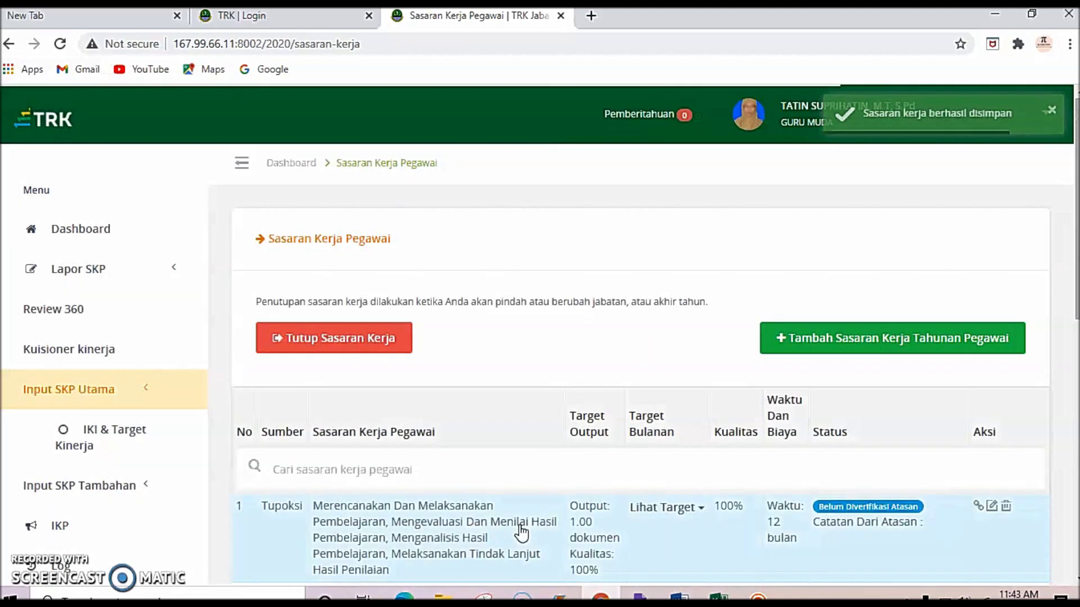
- Open the form for another annual employee work target and set its source to IKI
scroll(522, 532, down, 4)
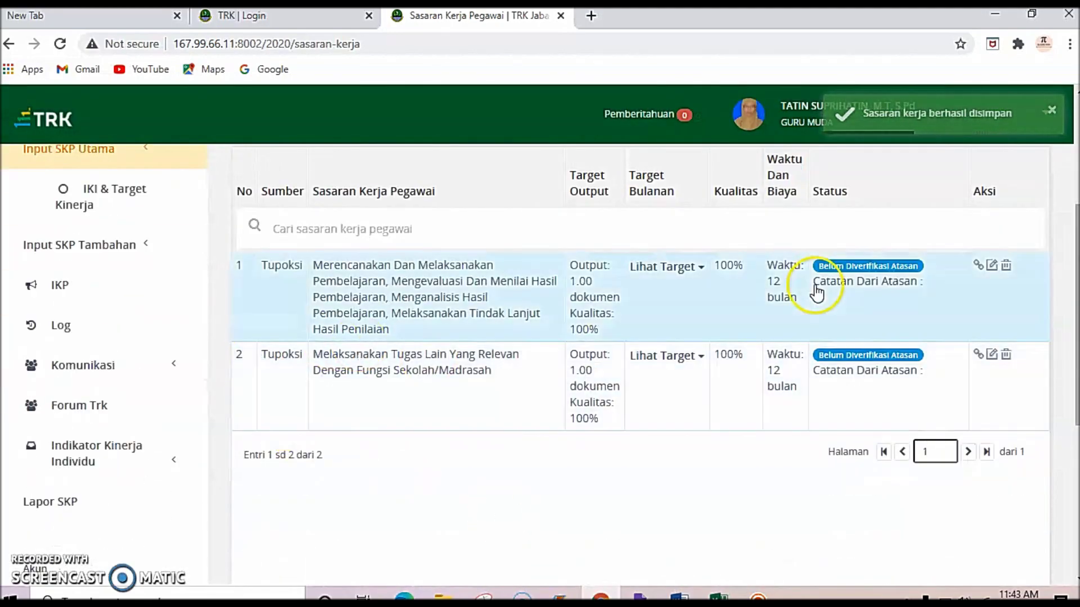
scroll(817, 289, up, 2)
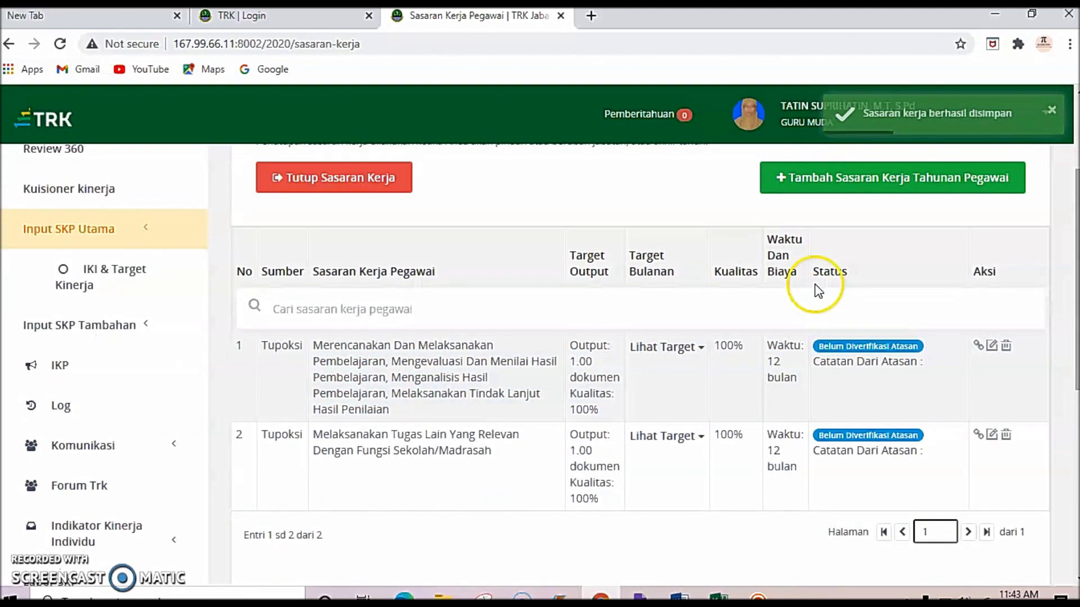
click(834, 179)
click(804, 237)
click(489, 260)
- Browse the Butir options for the IKI source and search them for "melaksan"
click(496, 284)
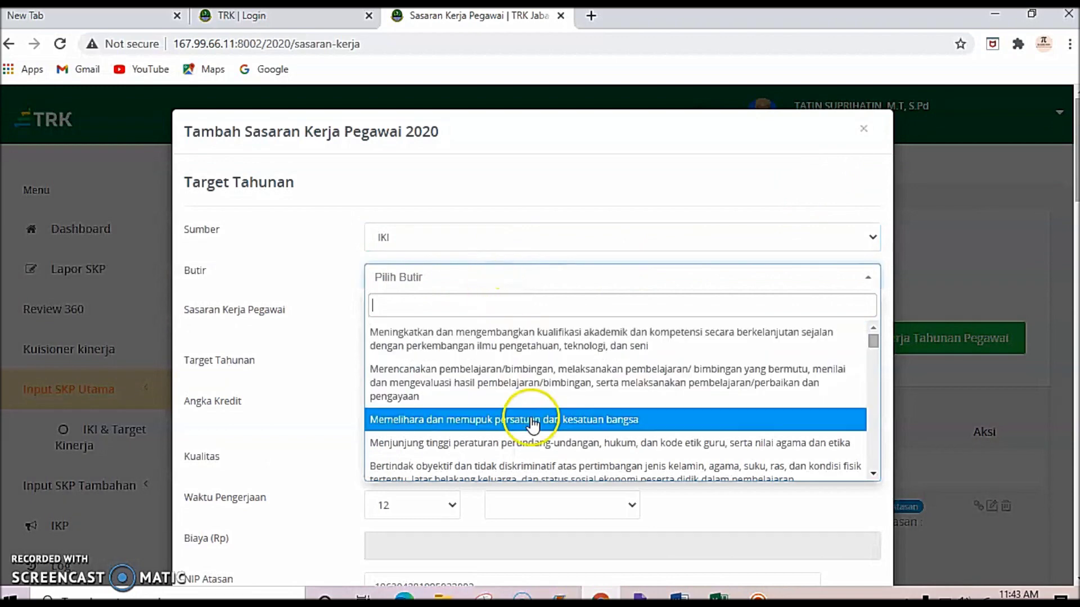
scroll(508, 346, down, 2)
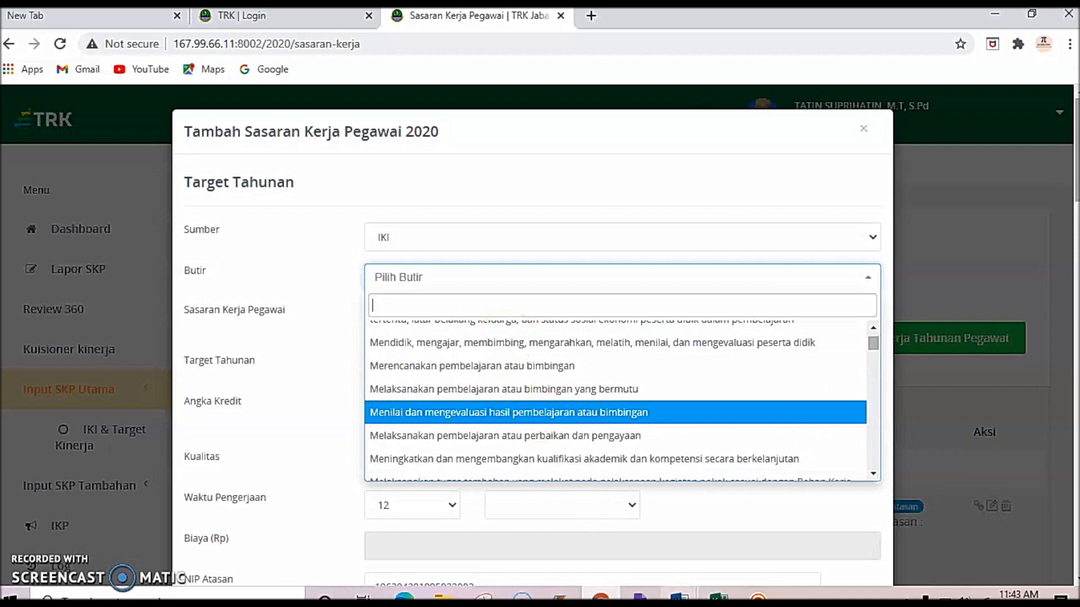
mouse_move(679, 596)
mouse_move(645, 557)
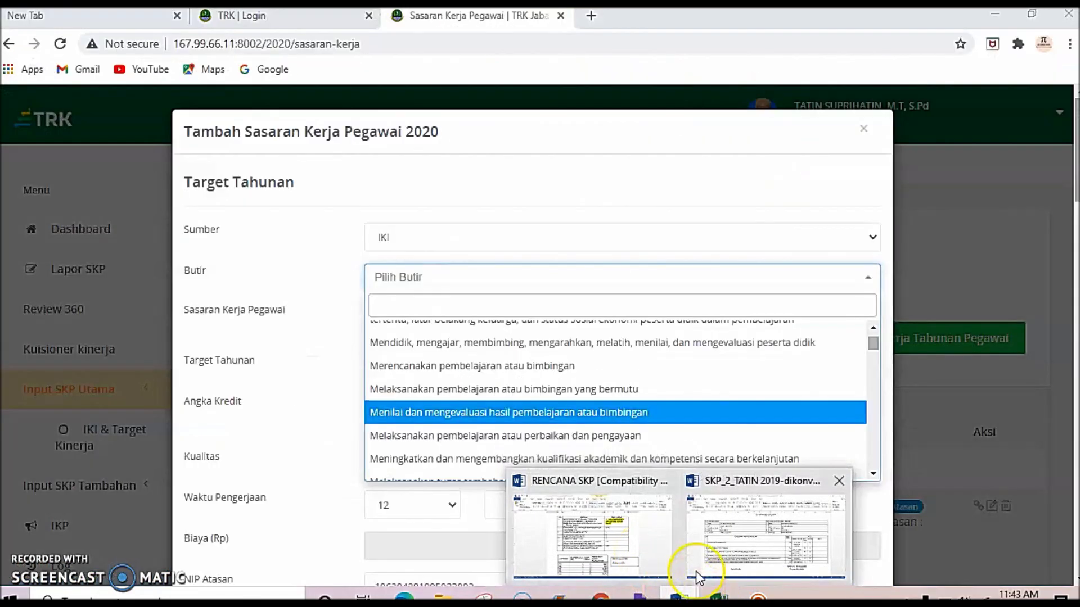
click(486, 305)
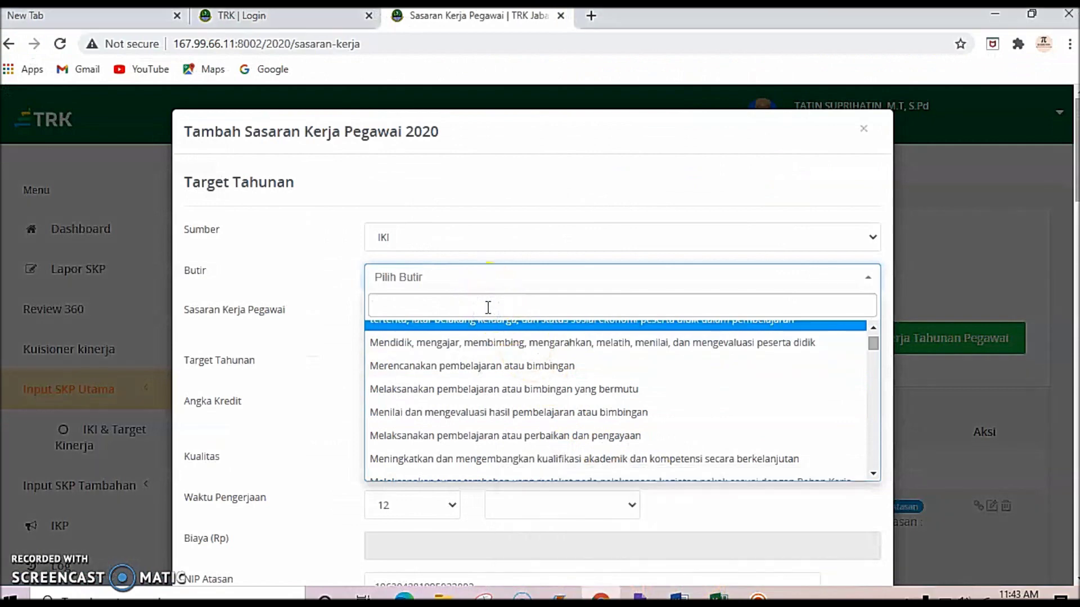
text(melaksan)
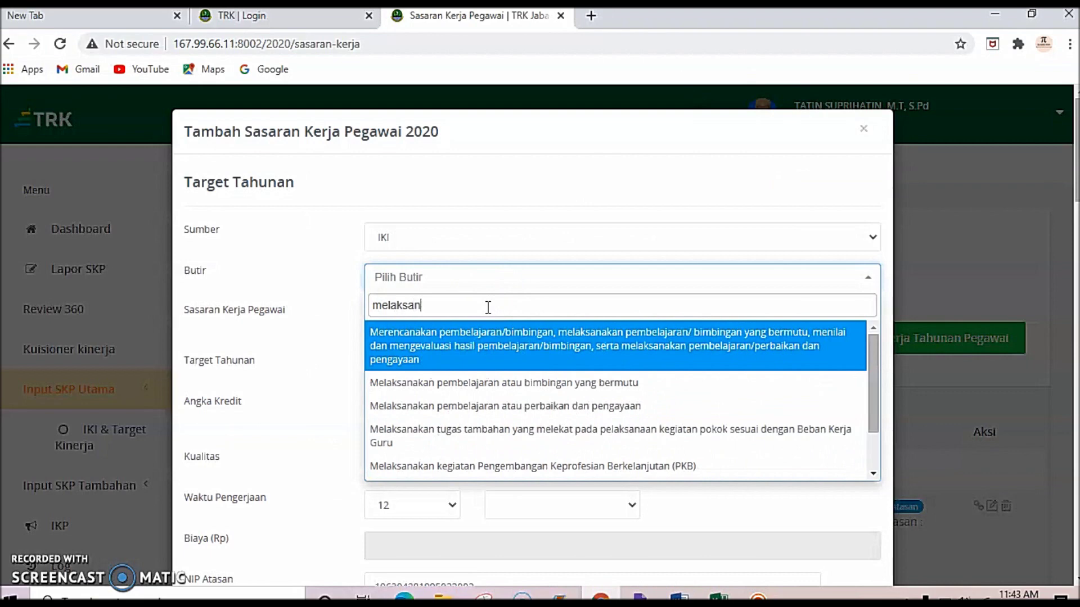
- Replace the Butir search text with "pengembangan dir" to look for the self-development item
key(BackSpace)
key(BackSpace)
key(BackSpace)
key(BackSpace)
key(BackSpace)
key(BackSpace)
key(BackSpace)
key(BackSpace)
key(BackSpace)
text(pengem)
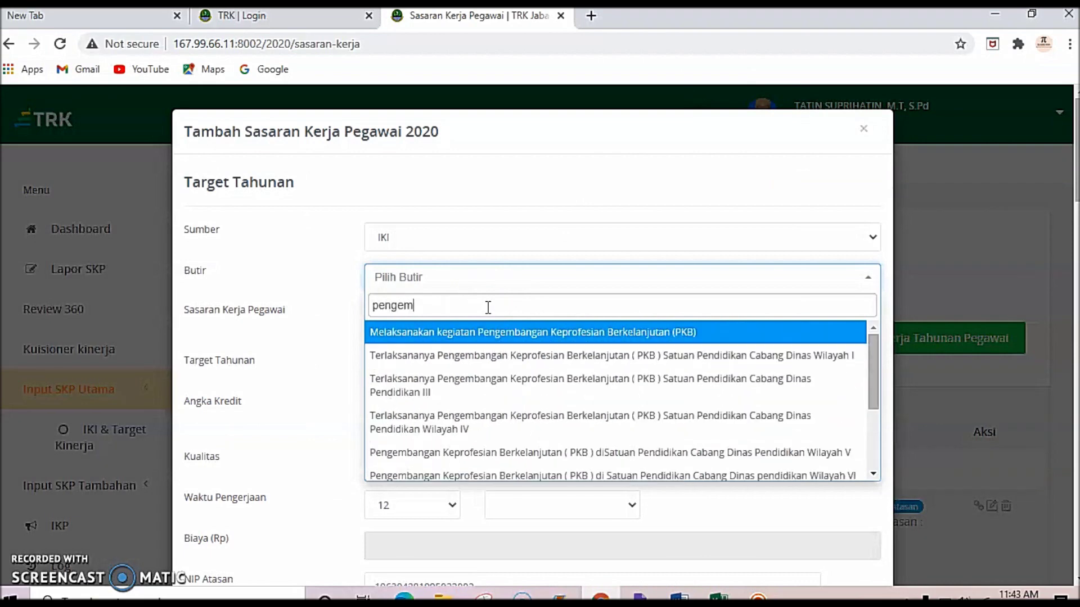
text(bangan dir)
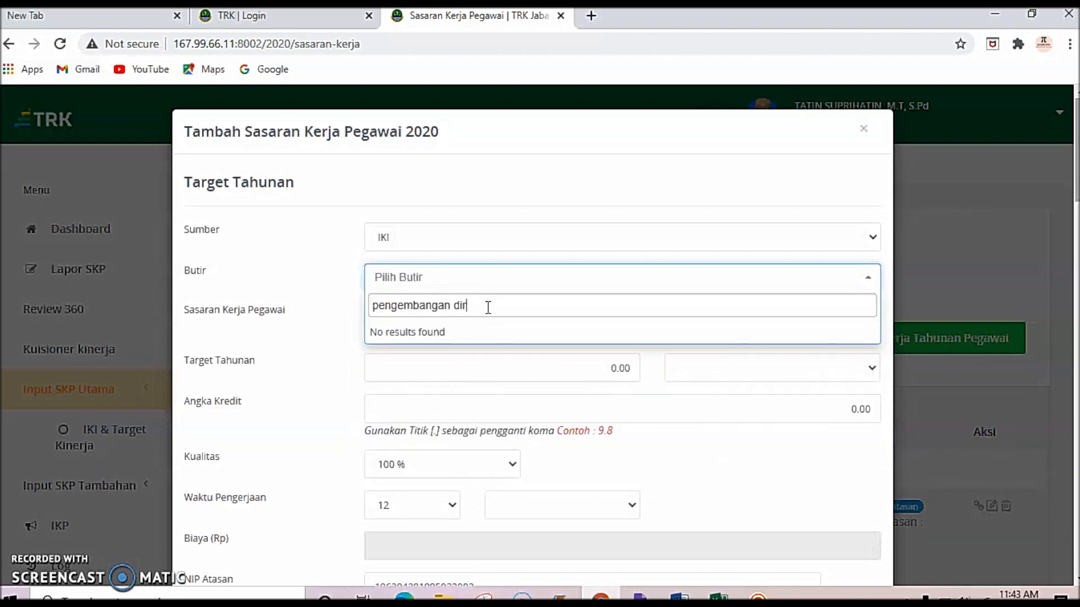
- Shorten the Butir search to "pengemban" and choose the "Pengembangan Keprofesian Berkelanjutan ( PKB )" option for Cabang Dinas pendidikan Wilayah VII
key(BackSpace)
key(BackSpace)
key(BackSpace)
key(BackSpace)
key(BackSpace)
key(BackSpace)
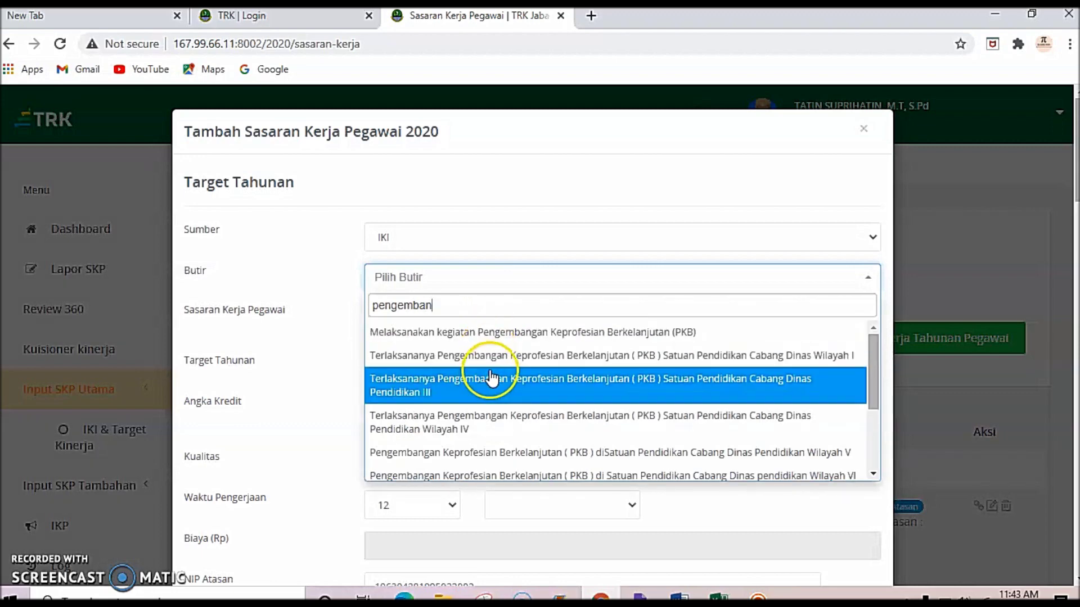
scroll(493, 379, down, 3)
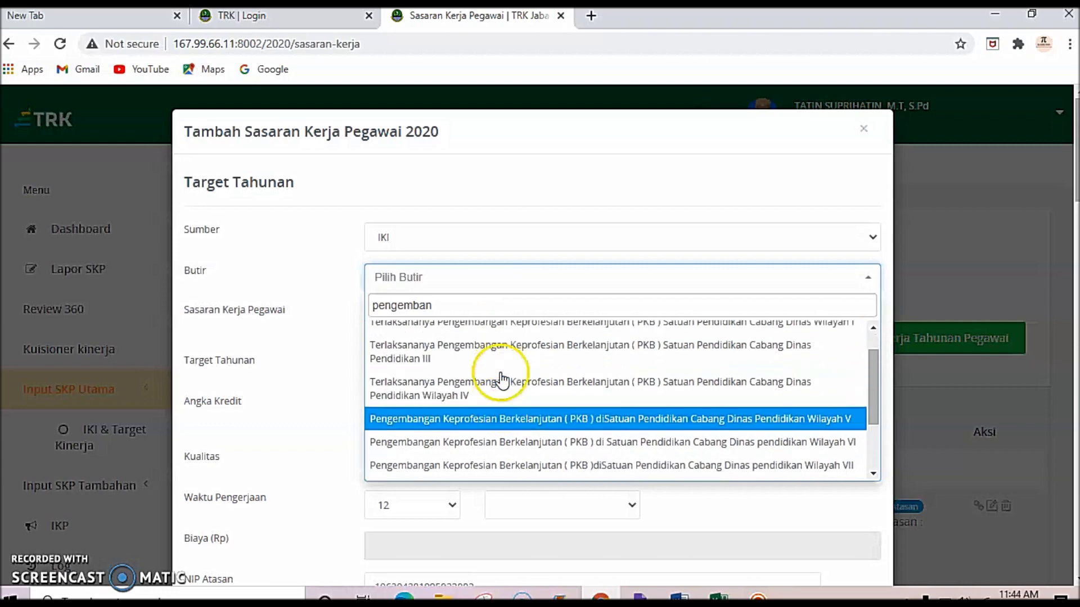
scroll(502, 386, down, 1)
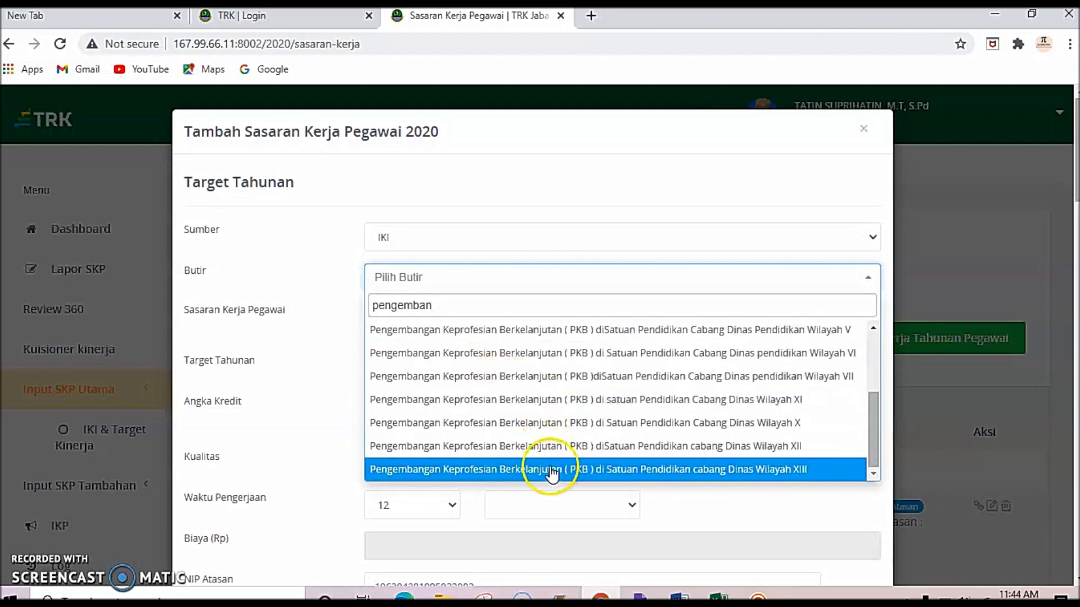
scroll(552, 459, up, 5)
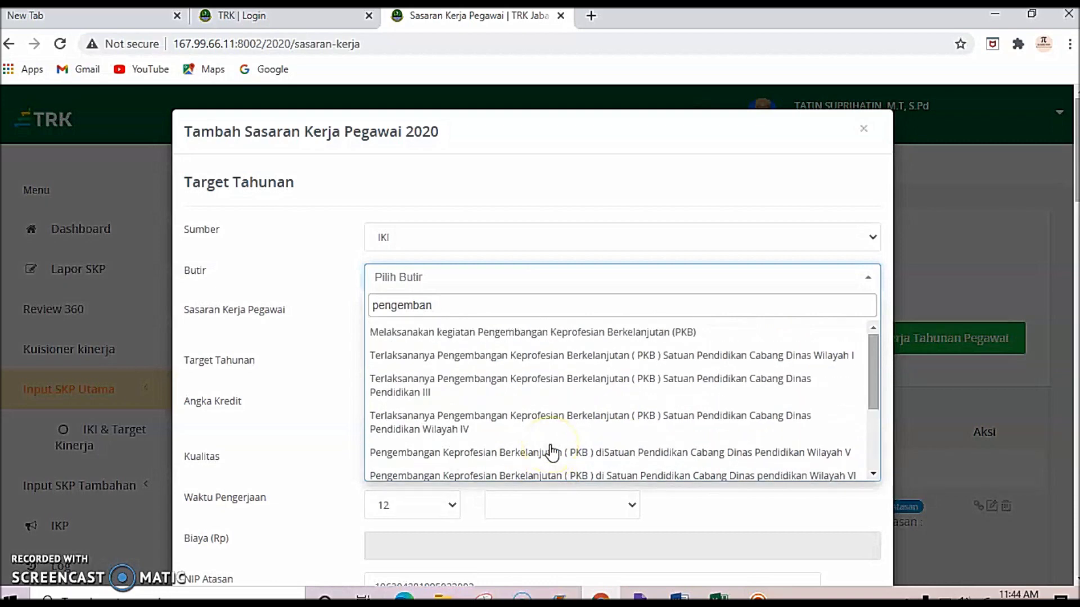
scroll(552, 453, down, 4)
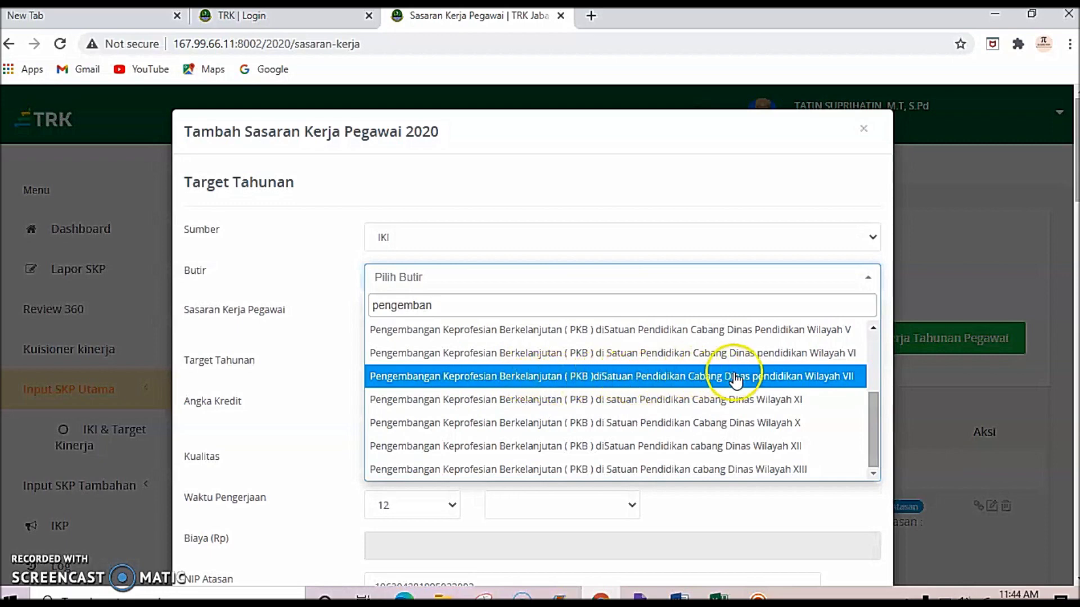
click(790, 377)
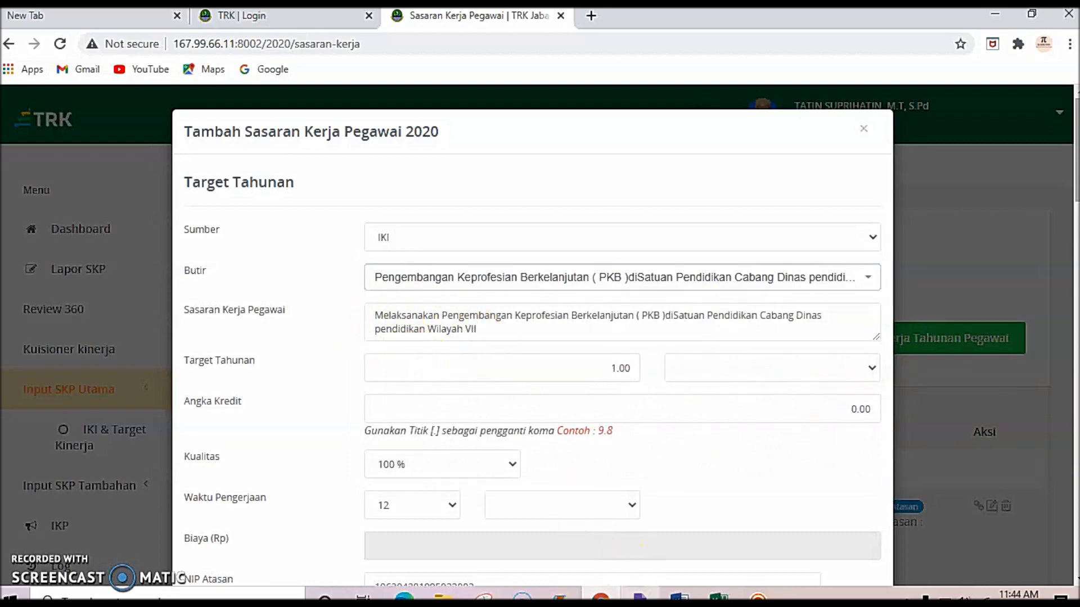
- Replace the Sasaran Kerja Pegawai text with "Melaksanakan Pengembangan Diri", copied from the RENCANA SKP document in Word
click(679, 597)
click(634, 550)
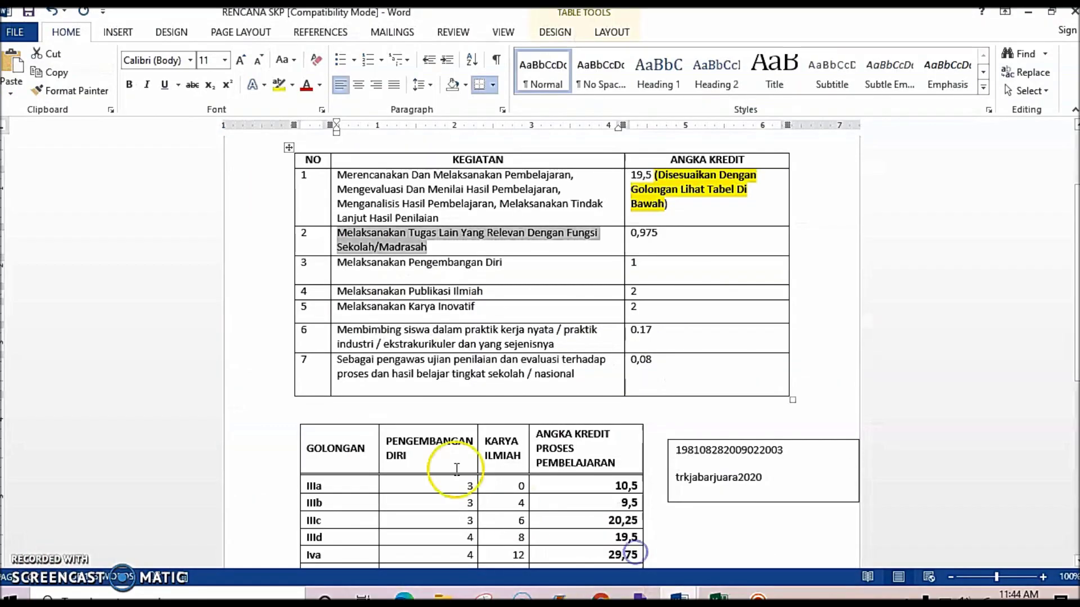
drag(347, 262, 512, 264)
key(ctrl+c)
click(718, 597)
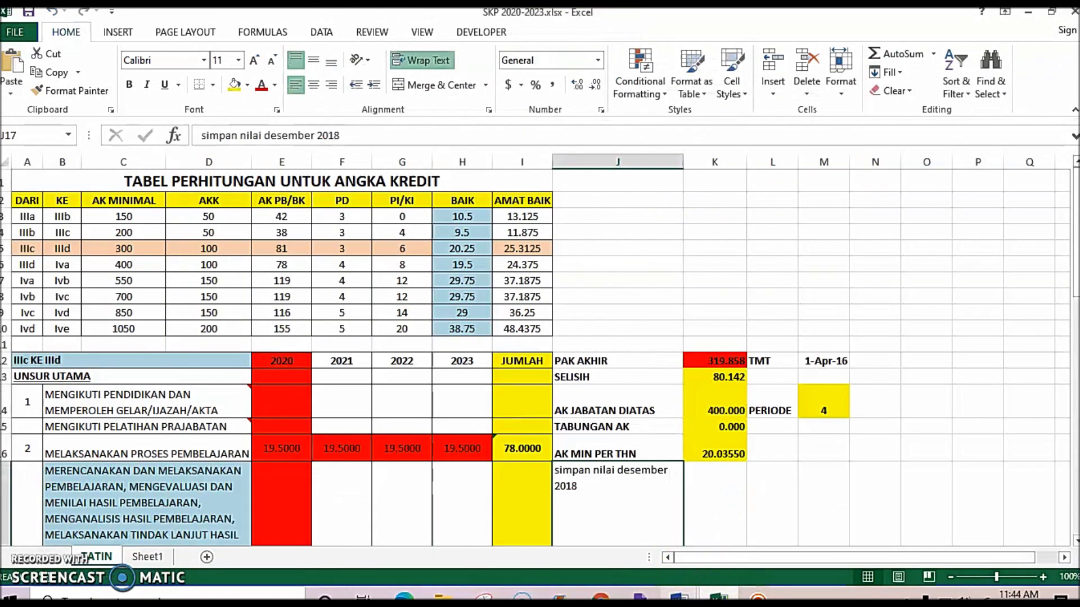
click(601, 597)
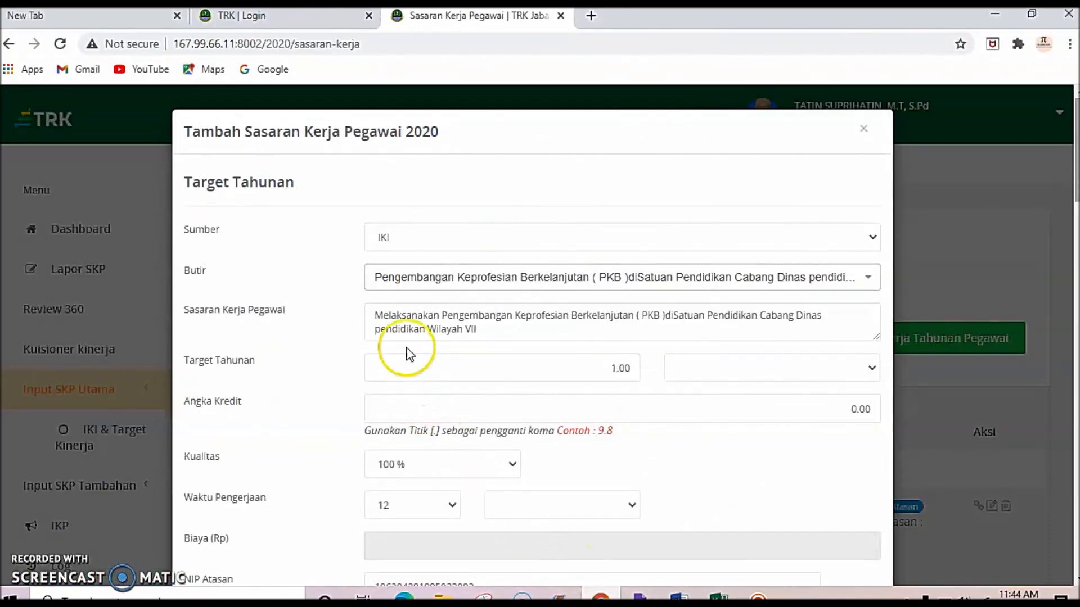
click(396, 326)
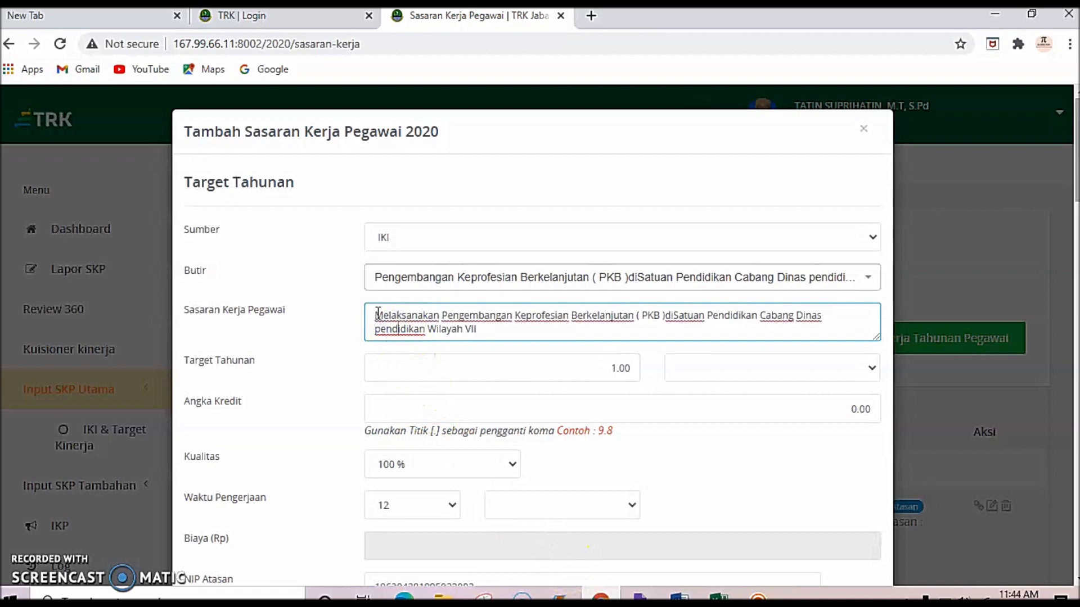
drag(376, 313, 482, 328)
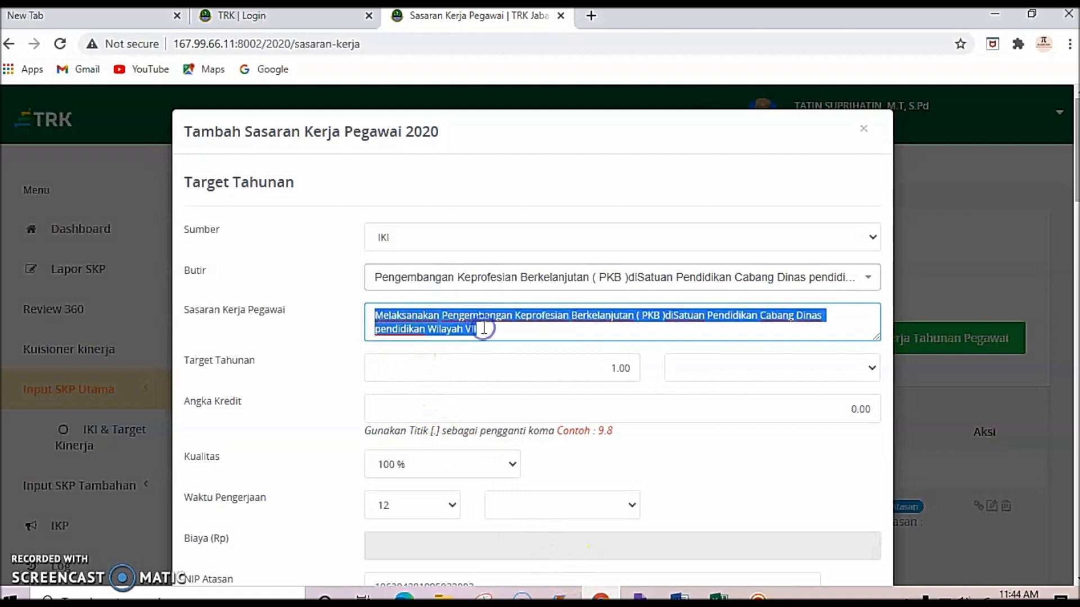
key(ctrl+v)
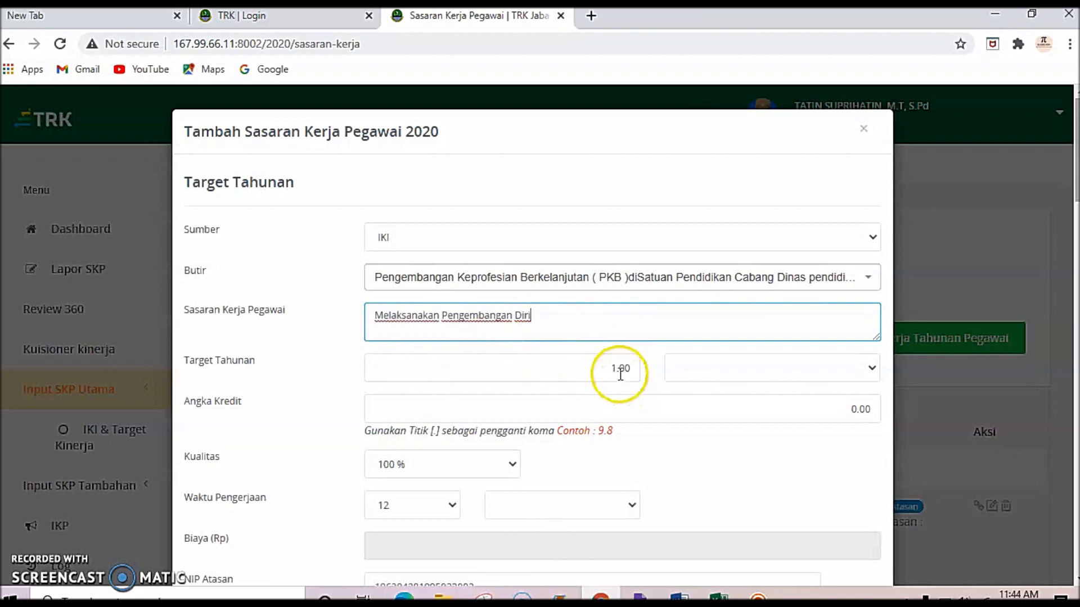
- Set the unit of the Target Tahunan to kegiatan
click(723, 368)
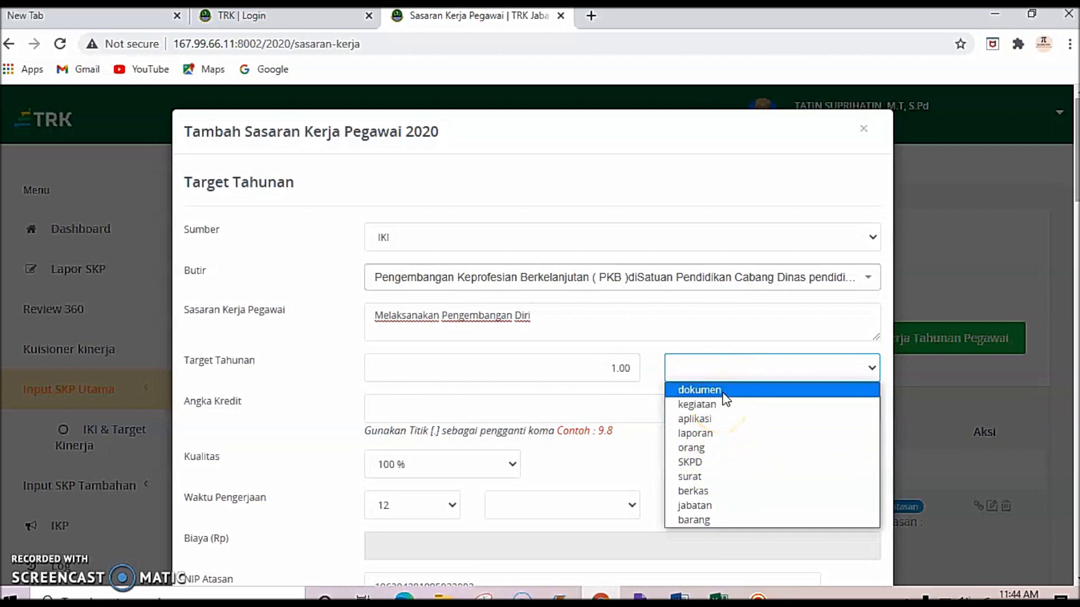
click(724, 406)
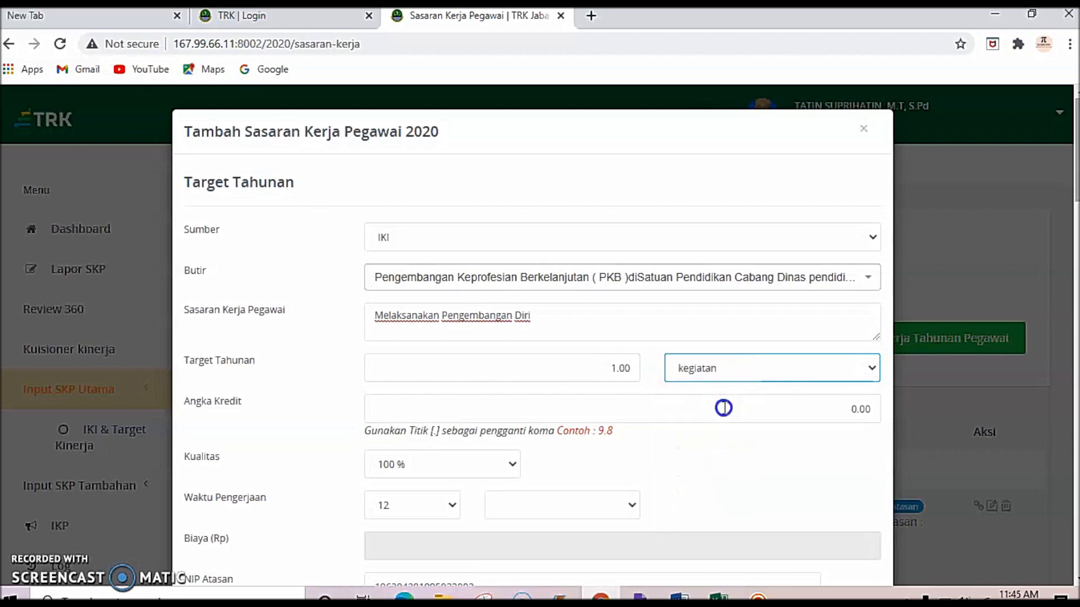
- Set the Target Tahunan to 2.00 dokumen and the Angka Kredit to 2.00
click(725, 376)
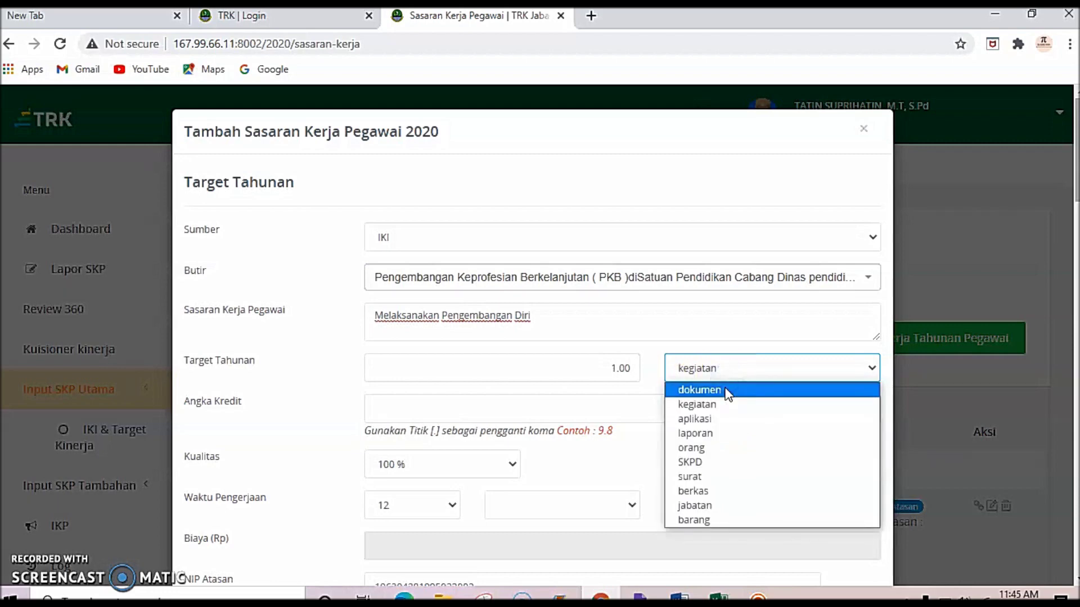
click(727, 391)
click(615, 368)
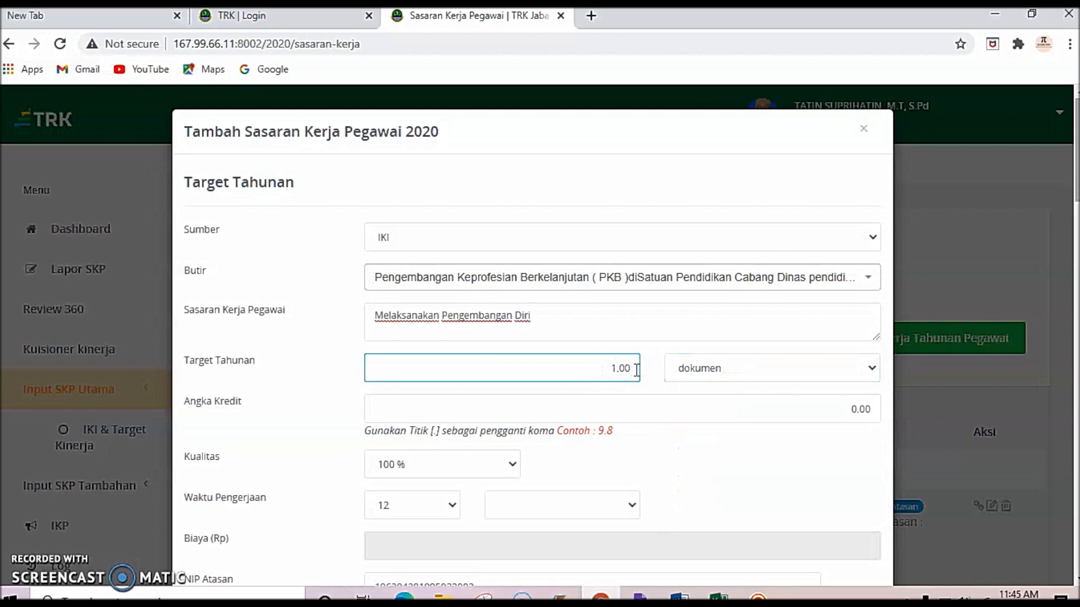
click(600, 408)
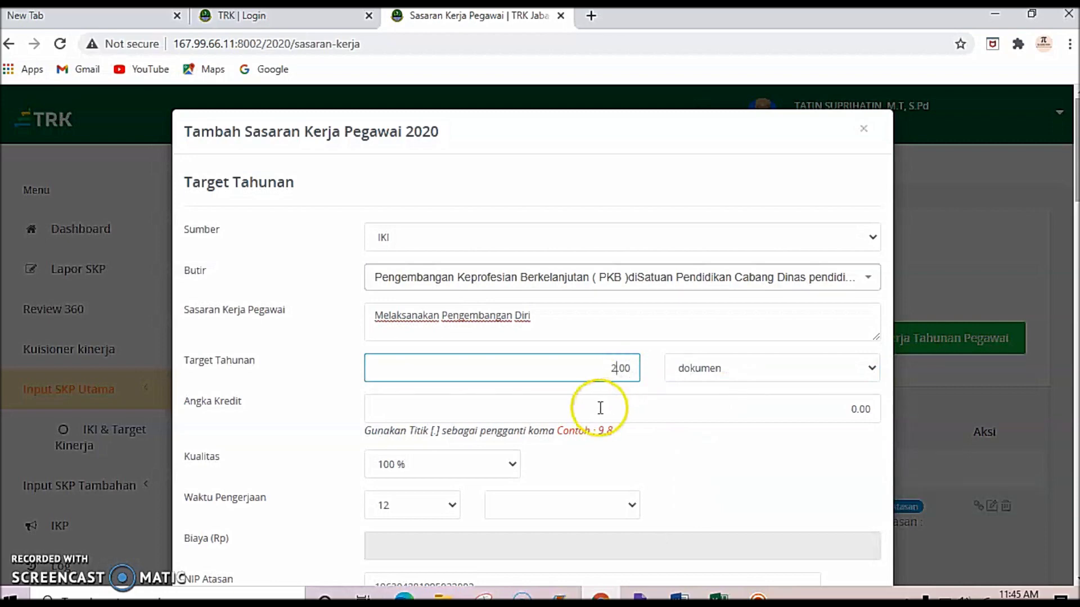
click(572, 379)
click(620, 375)
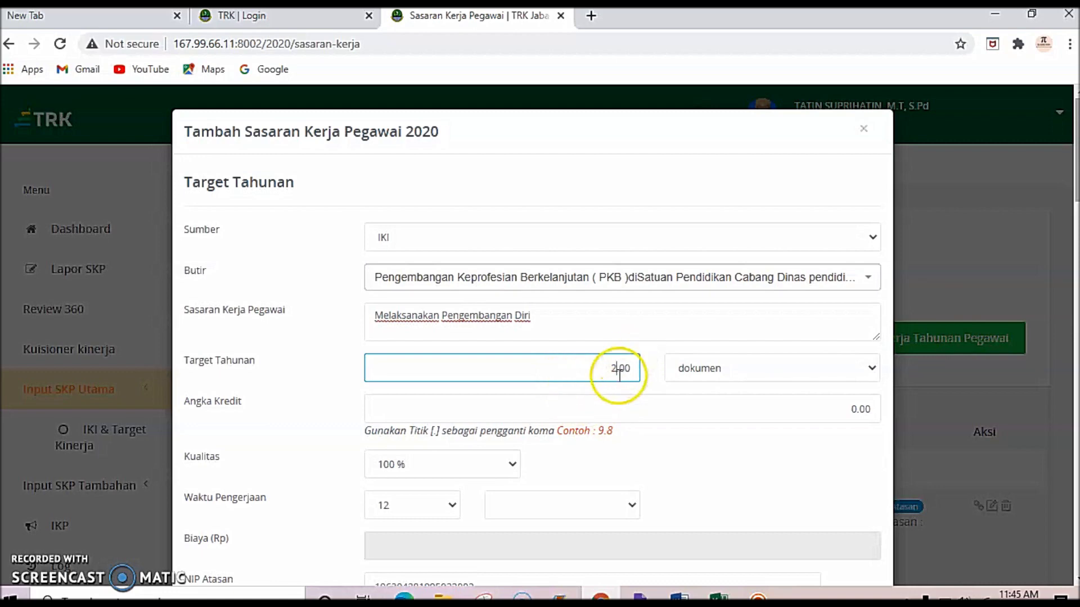
click(850, 418)
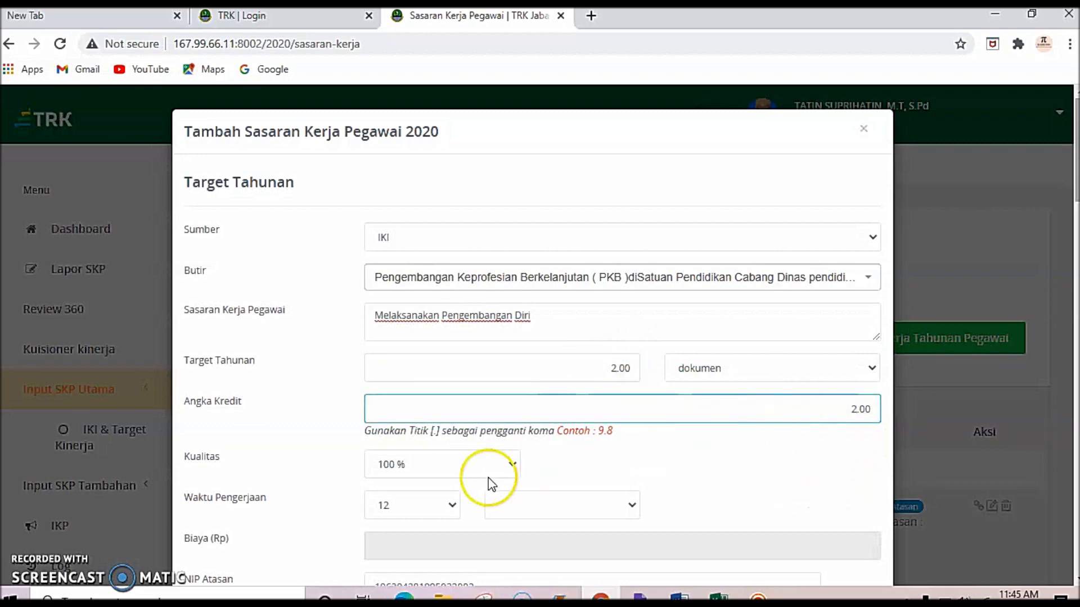
- Set the Waktu Pengerjaan to 2 bulan and save the self-development target
scroll(423, 438, down, 1)
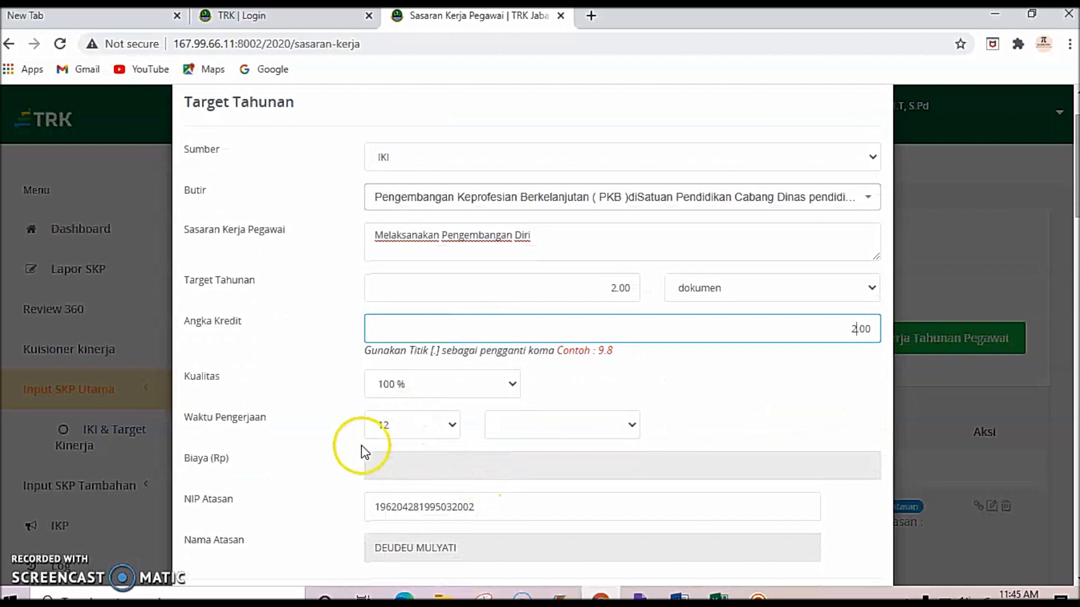
click(456, 426)
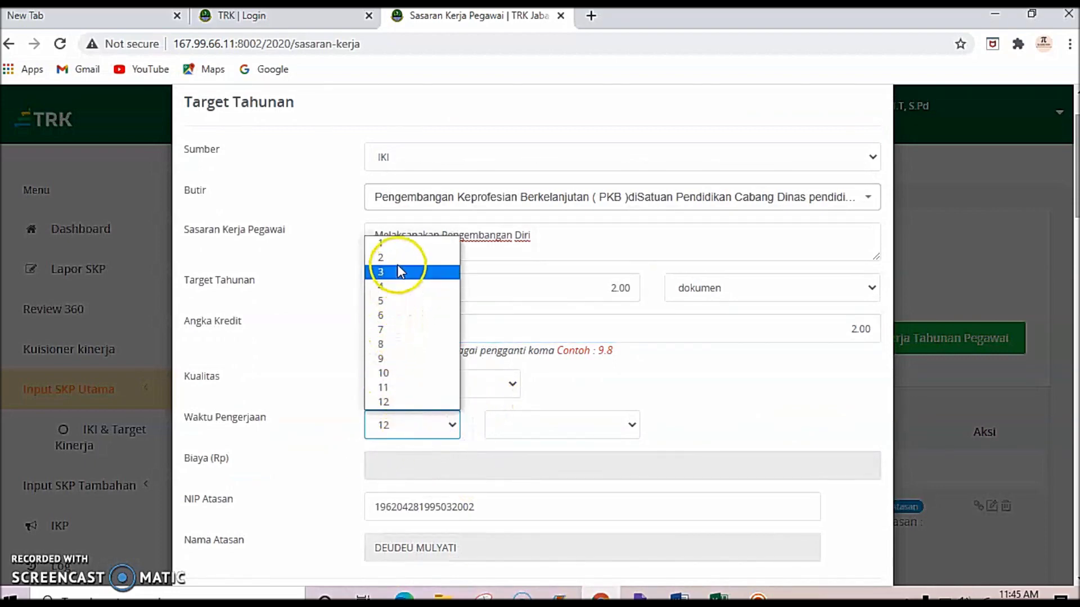
click(407, 257)
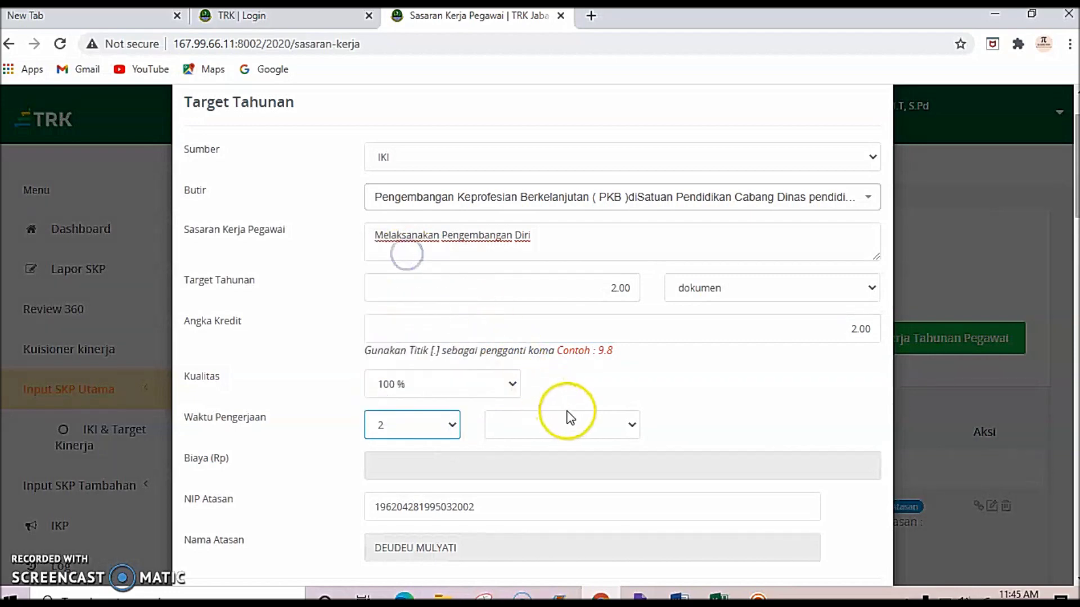
click(579, 425)
click(568, 450)
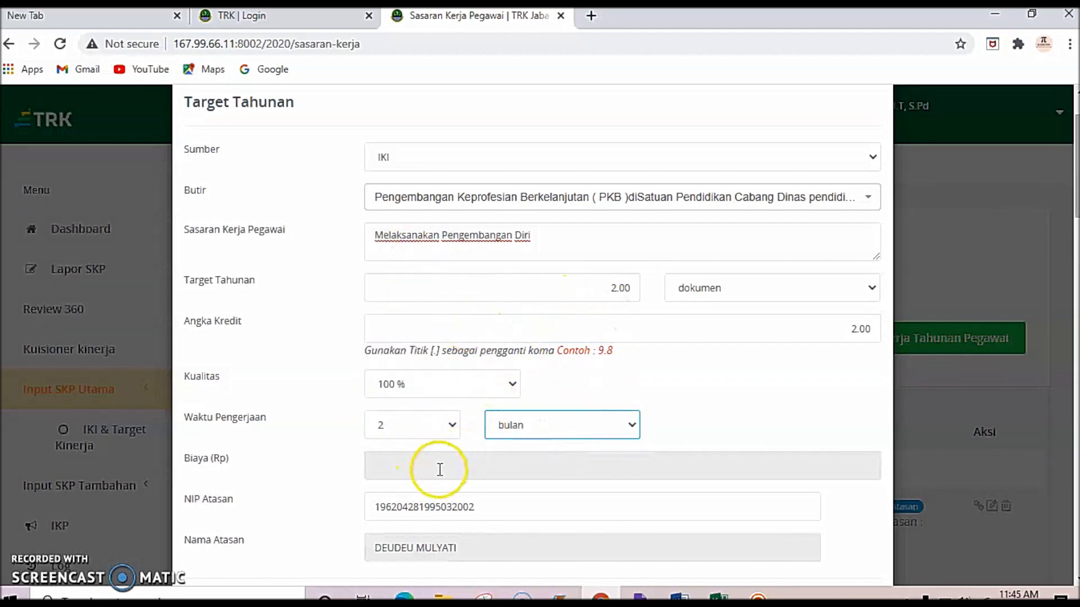
scroll(439, 469, down, 1)
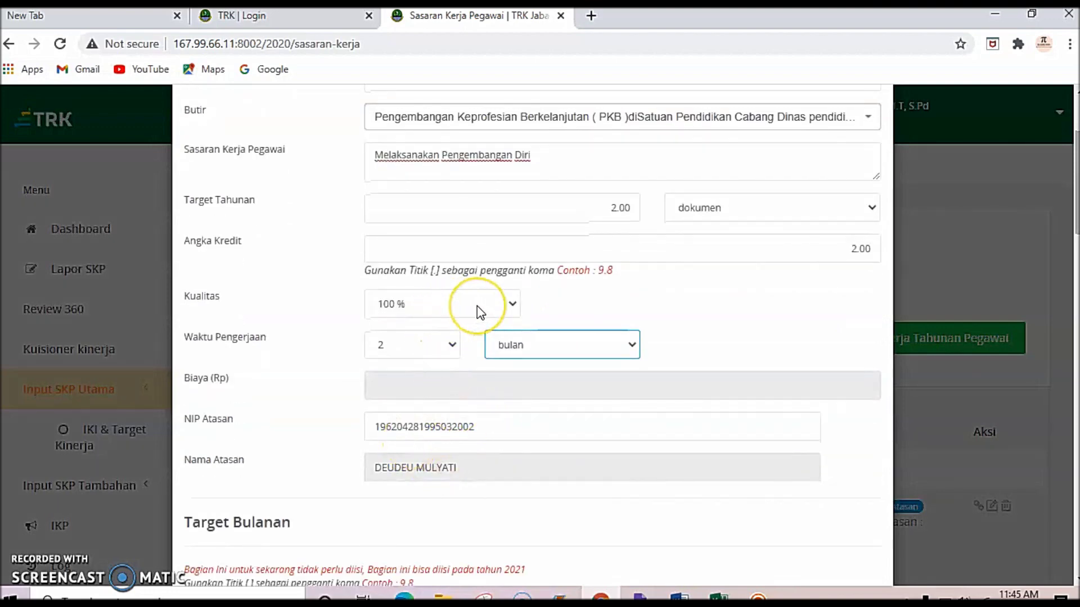
scroll(489, 379, down, 10)
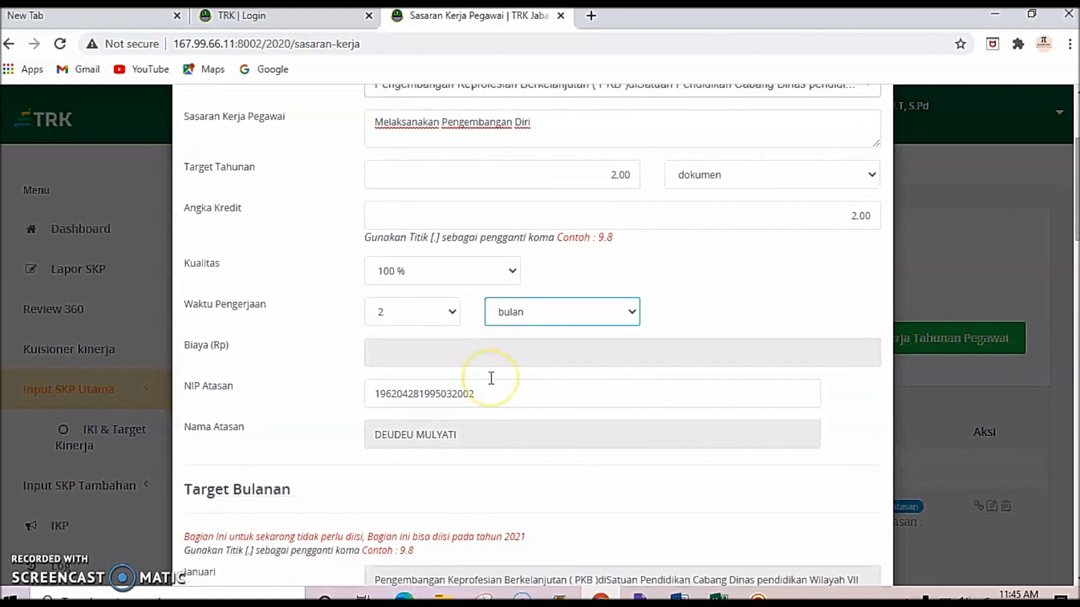
scroll(491, 378, down, 10)
click(518, 539)
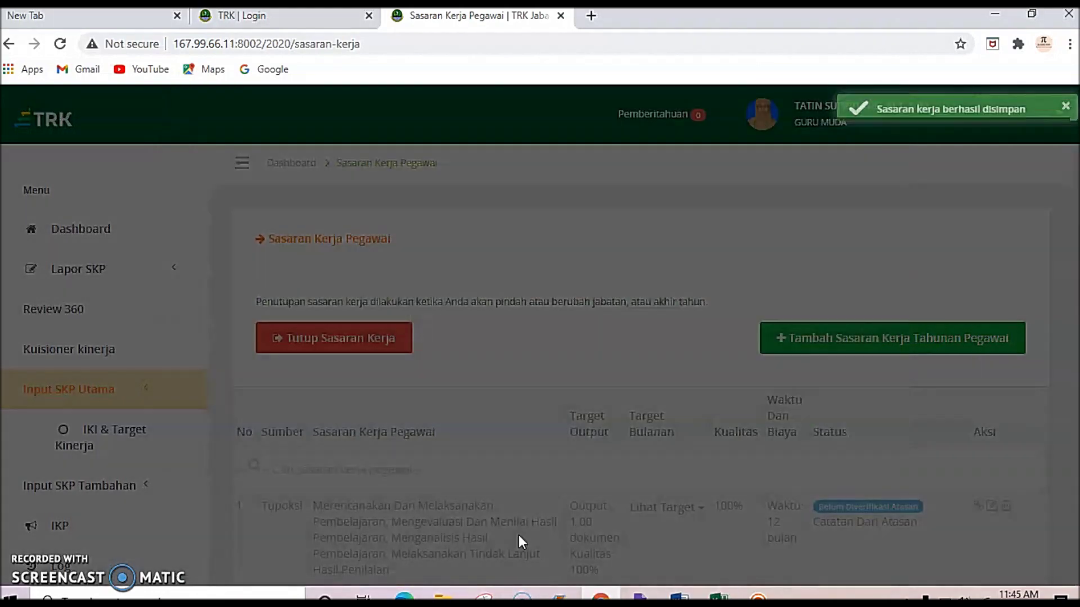
- Start another annual work target and set its Sumber to IKI
scroll(517, 538, down, 6)
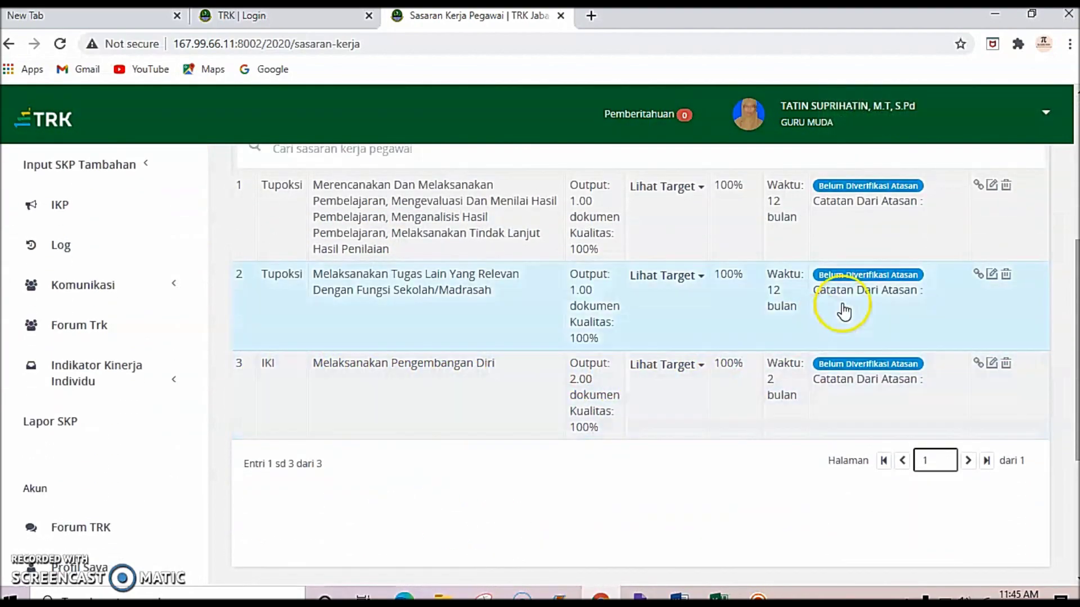
scroll(844, 306, up, 3)
click(904, 194)
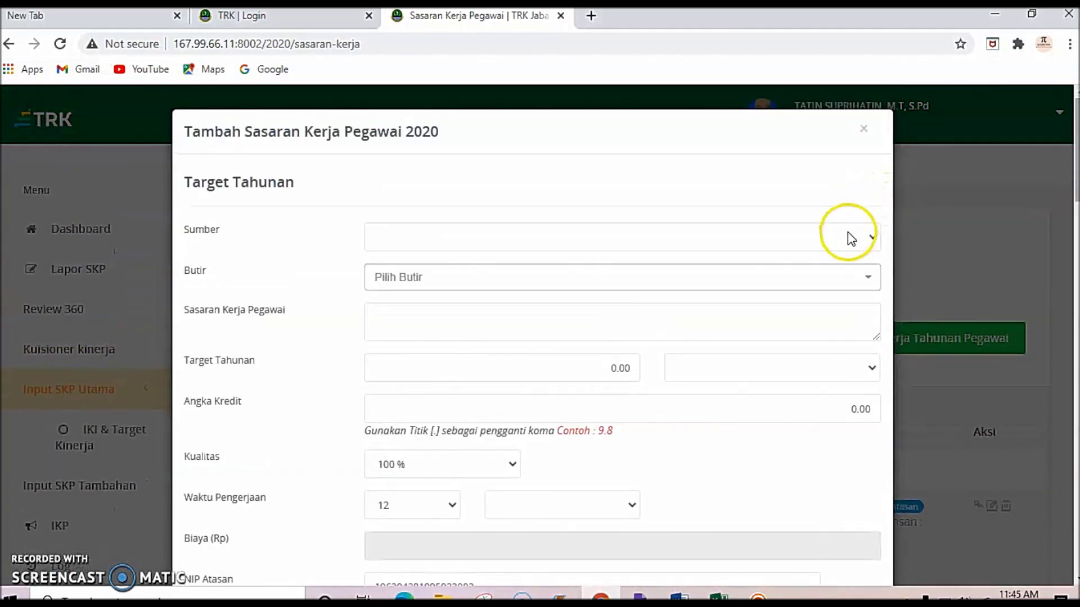
click(851, 239)
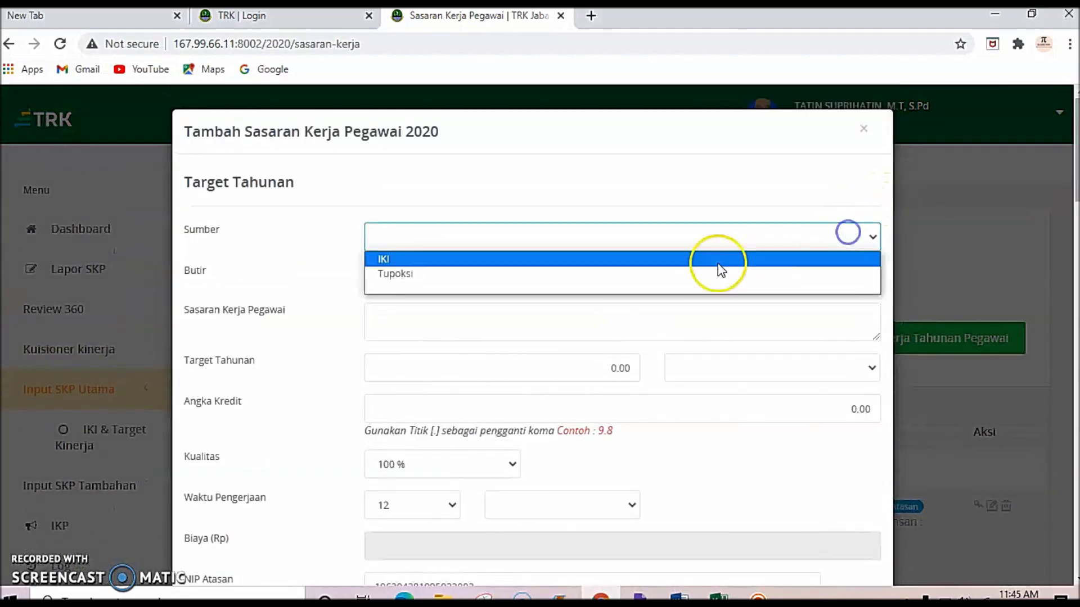
click(666, 264)
- Look through the Butir options for an item that suits the next activity
click(644, 291)
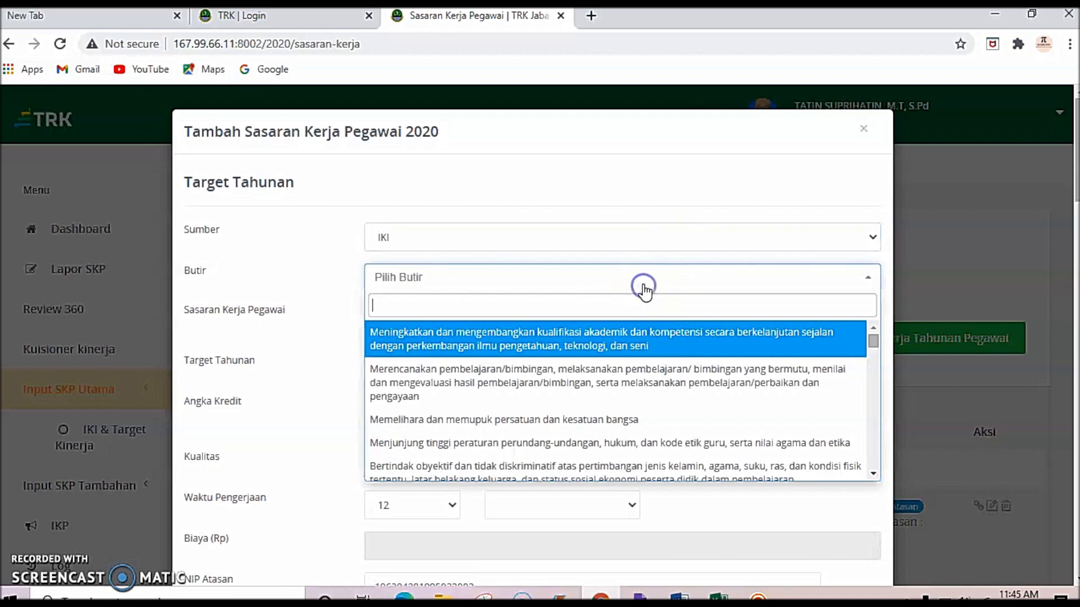
scroll(644, 430, down, 3)
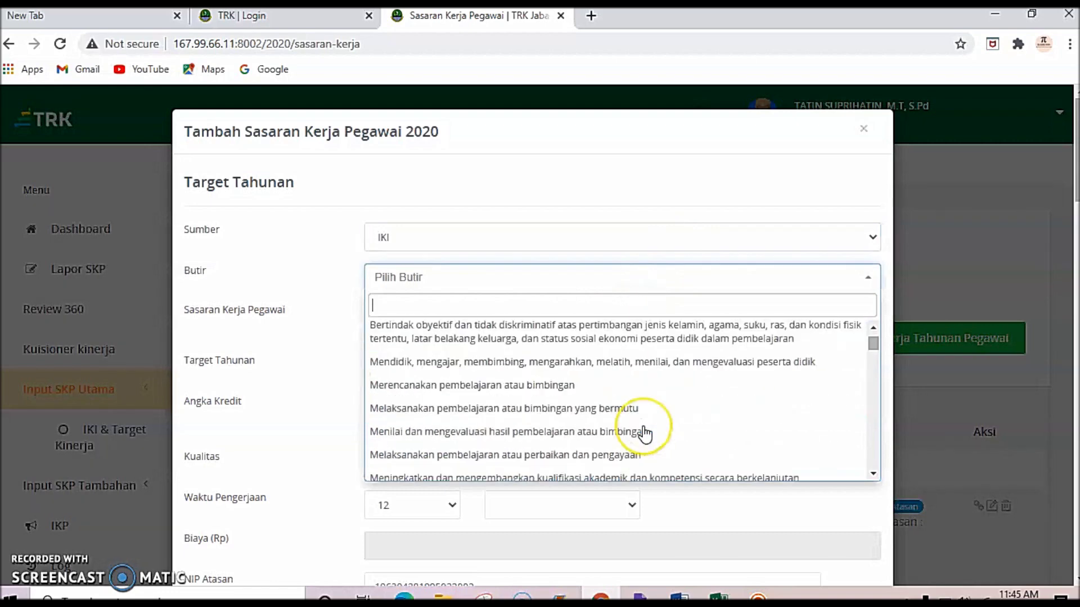
scroll(644, 433, down, 10)
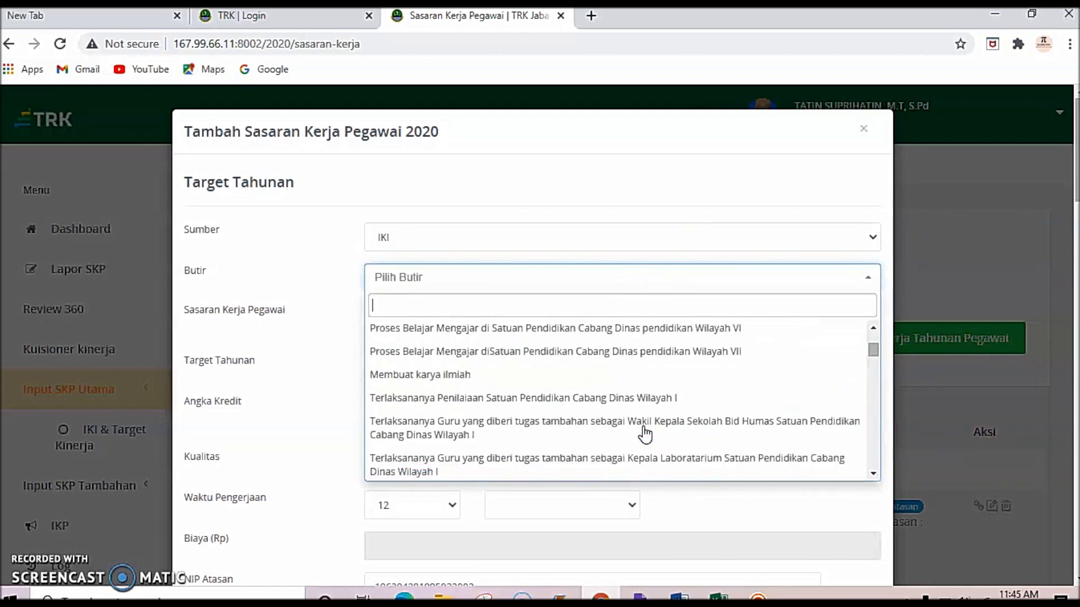
scroll(645, 433, down, 2)
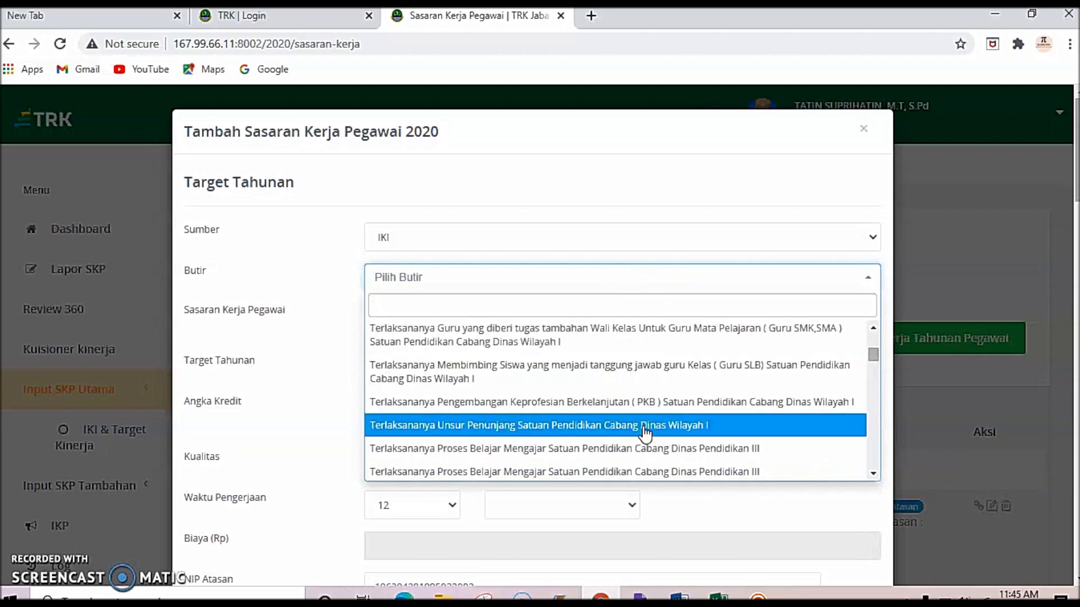
scroll(644, 433, down, 6)
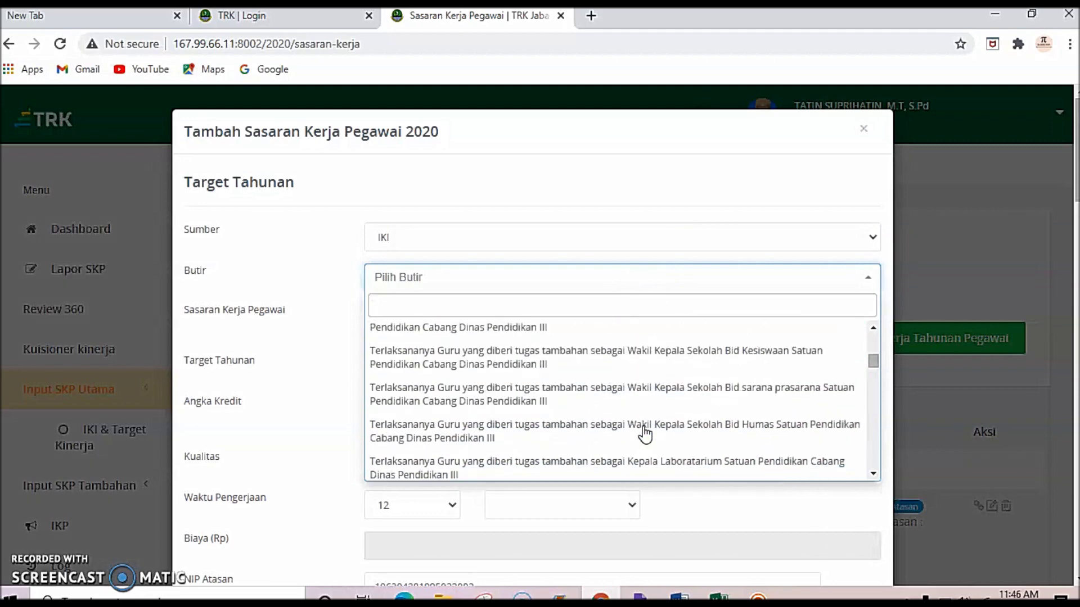
scroll(645, 433, down, 8)
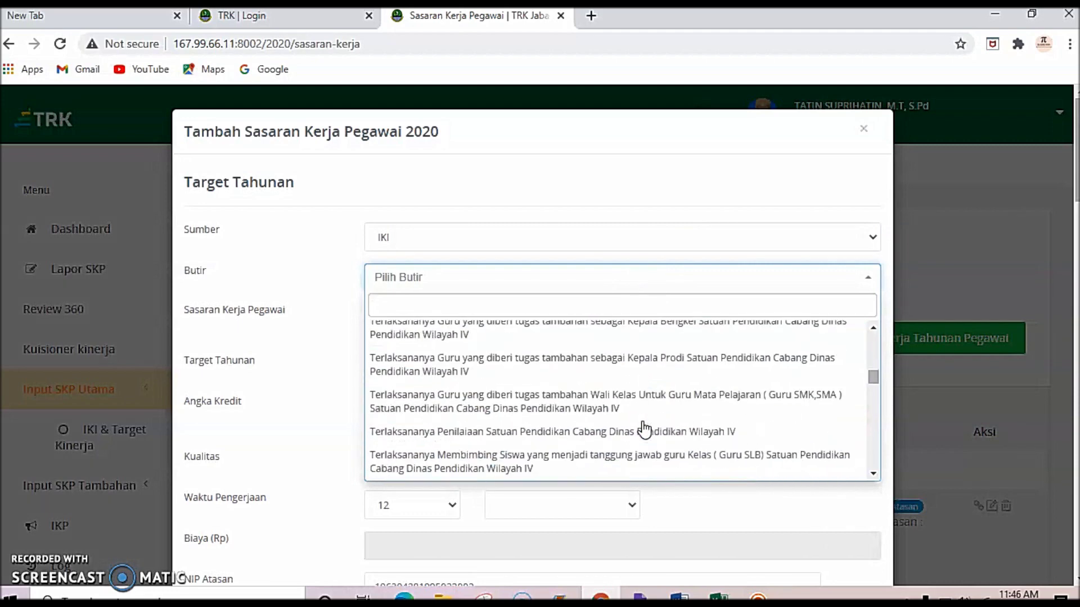
scroll(645, 430, down, 3)
scroll(644, 431, down, 4)
click(614, 412)
scroll(578, 390, up, 3)
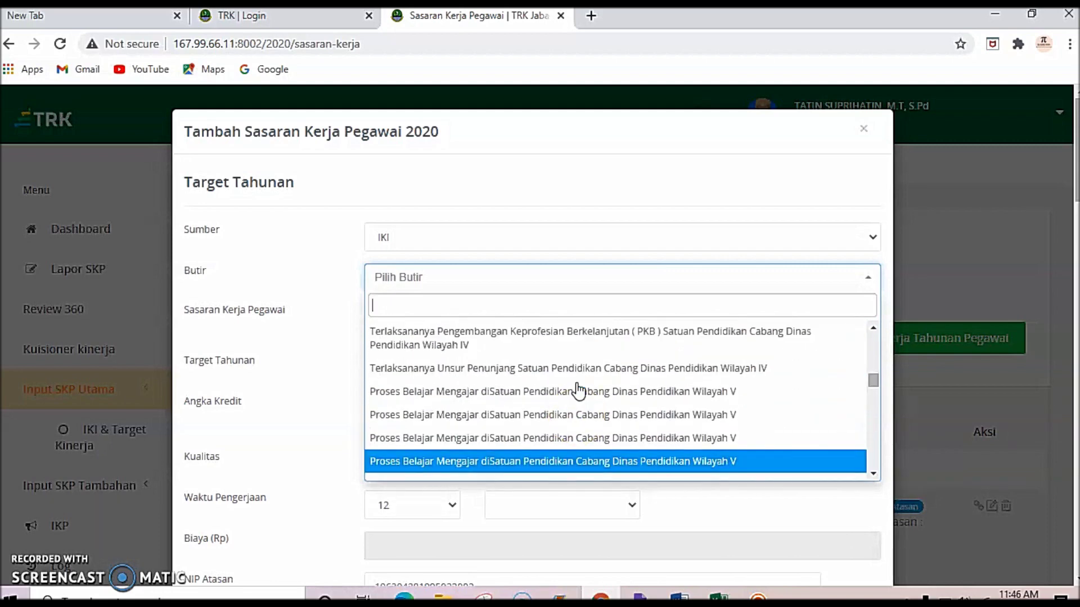
scroll(578, 390, down, 5)
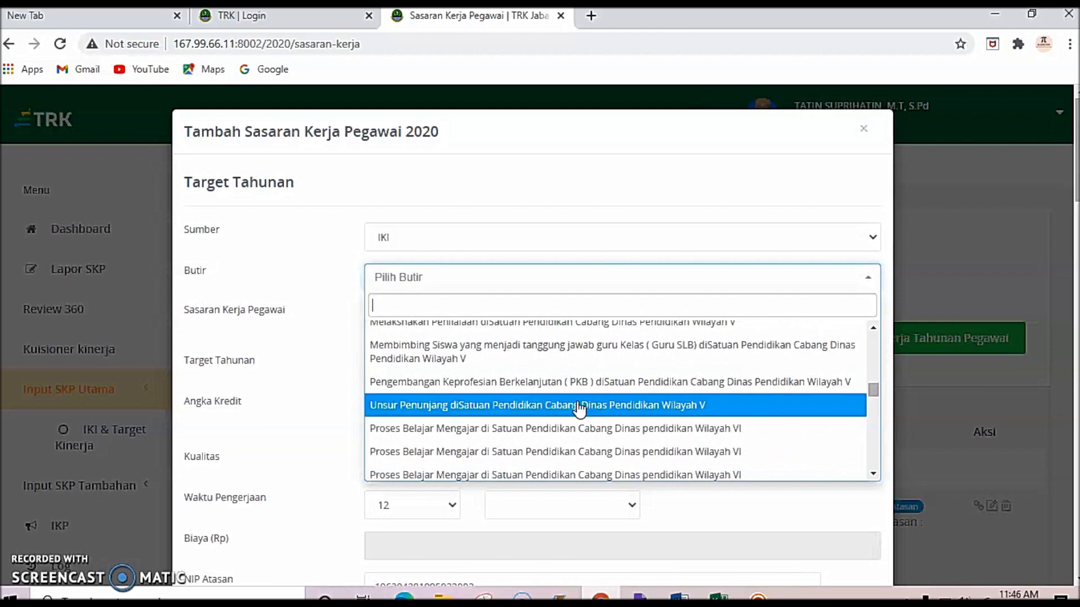
scroll(579, 410, down, 5)
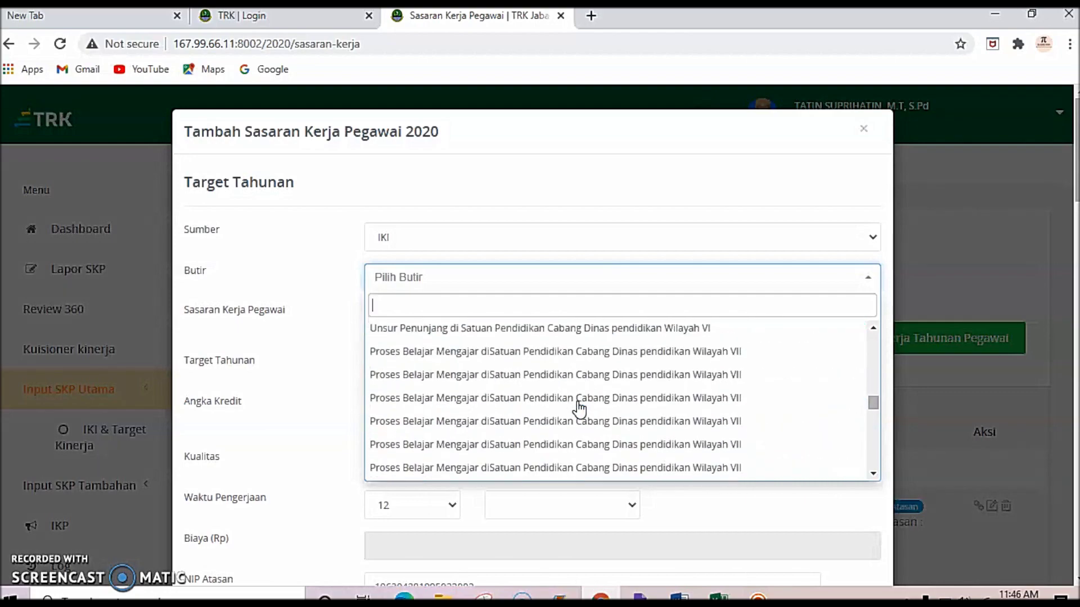
scroll(579, 409, down, 5)
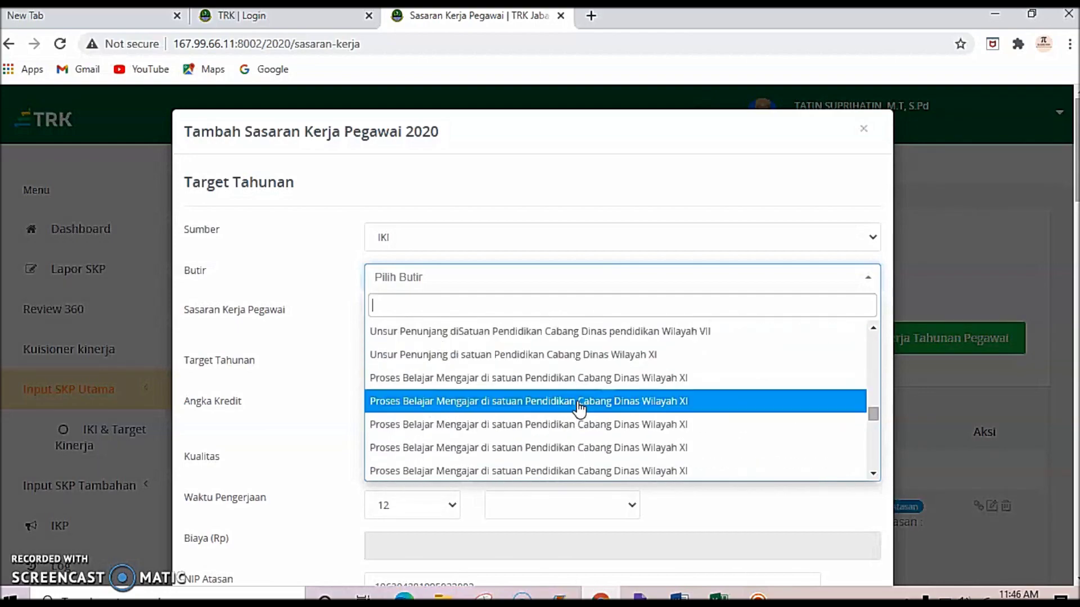
scroll(579, 410, down, 4)
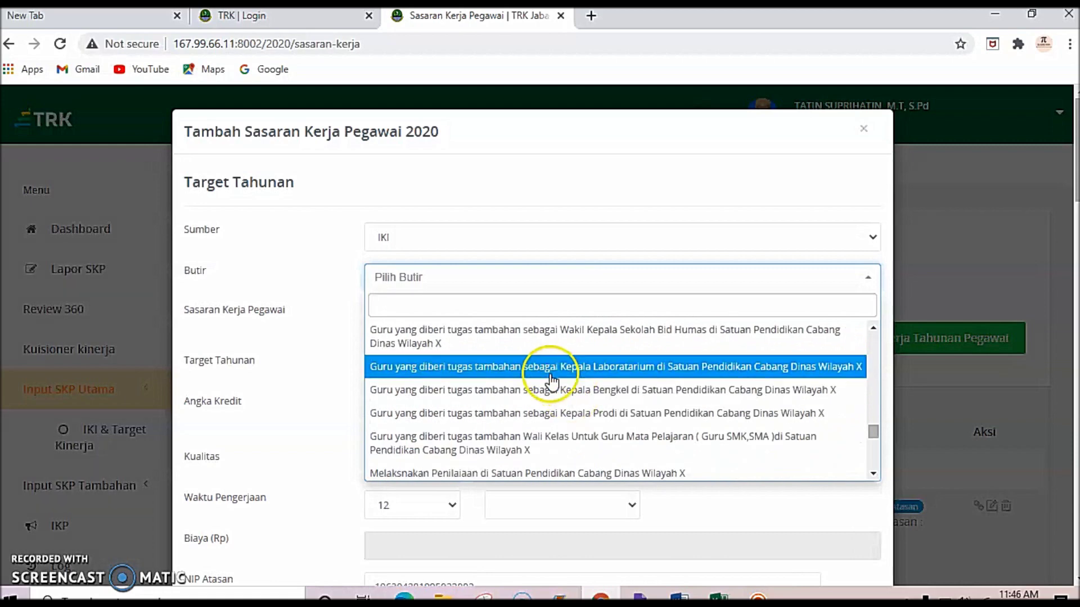
- Search the Butir options for "kepro" and choose "Pengembangan Keprofesian Berkelanjutan ( PKB )" for Cabang Dinas pendidikan Wilayah VII
text(kepro)
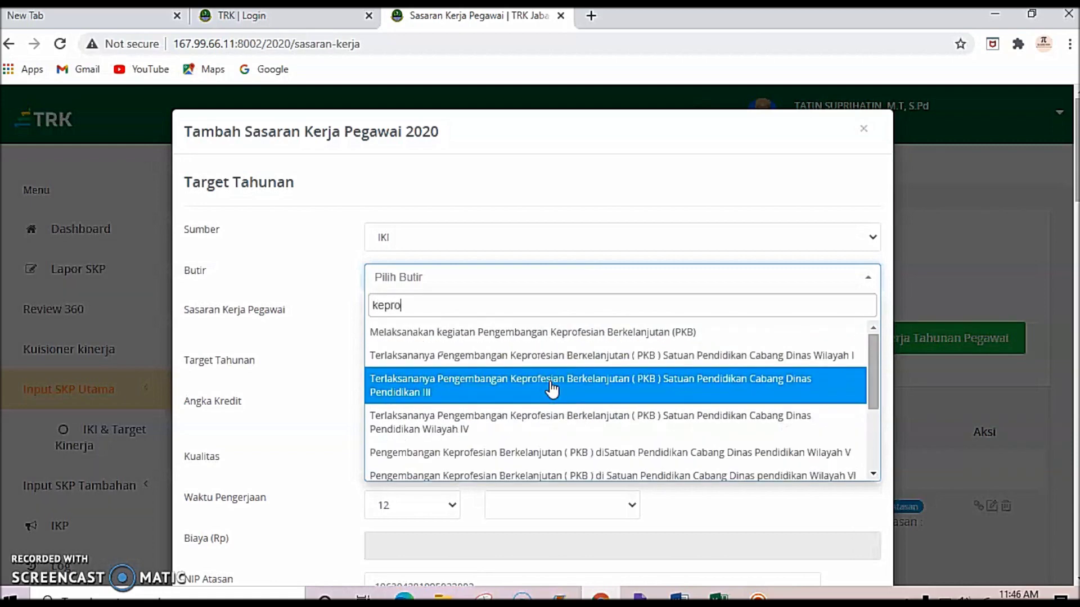
click(557, 443)
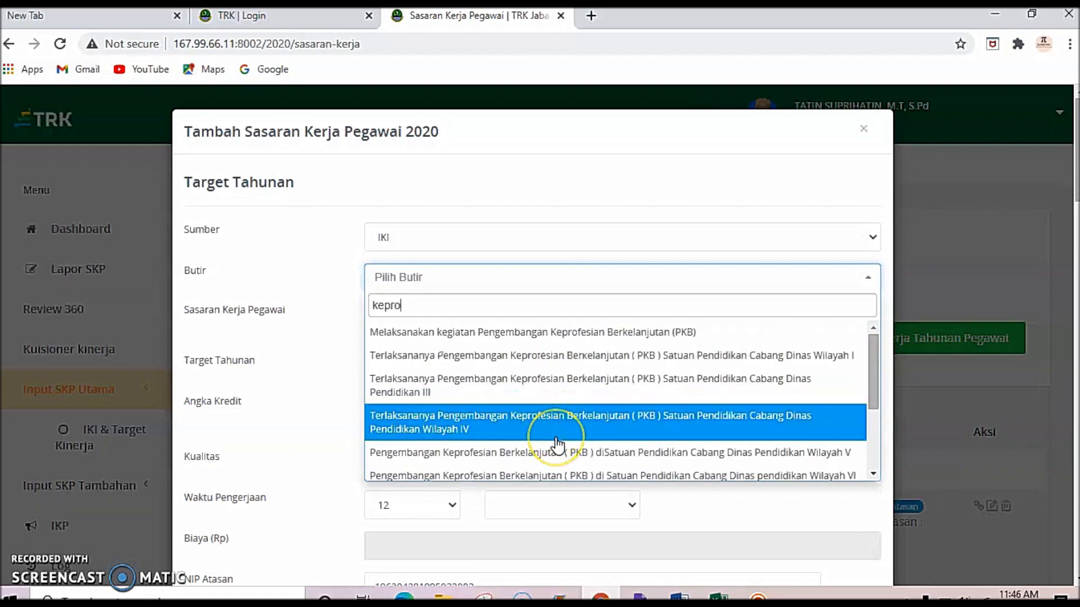
scroll(557, 445, down, 2)
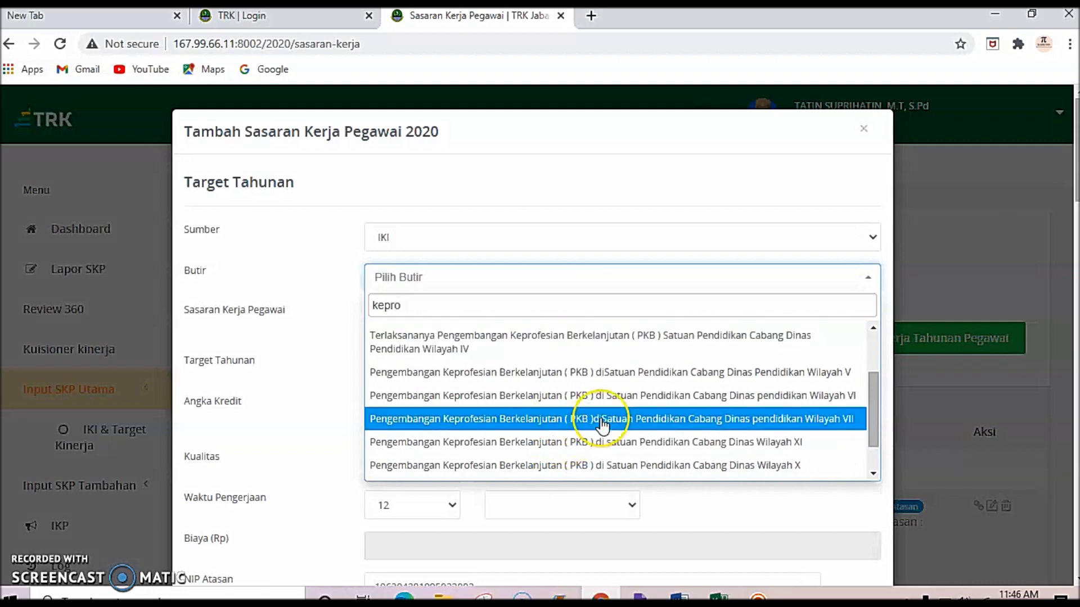
click(517, 421)
- Switch to the RENCANA SKP document in Word and select the activity text "Melaksanakan Publikasi Ilmiah"
click(374, 322)
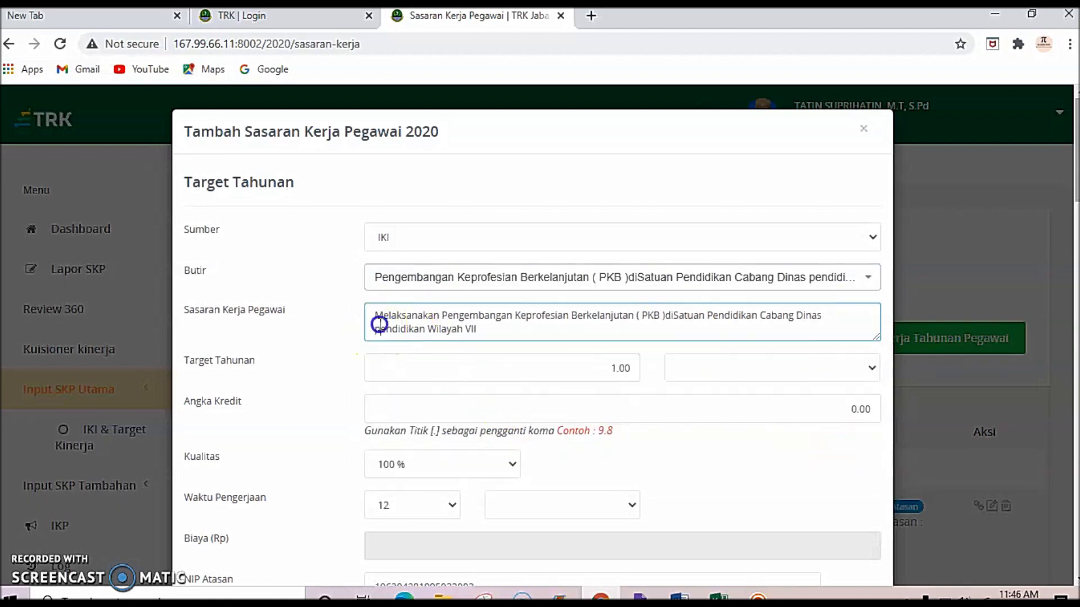
click(681, 596)
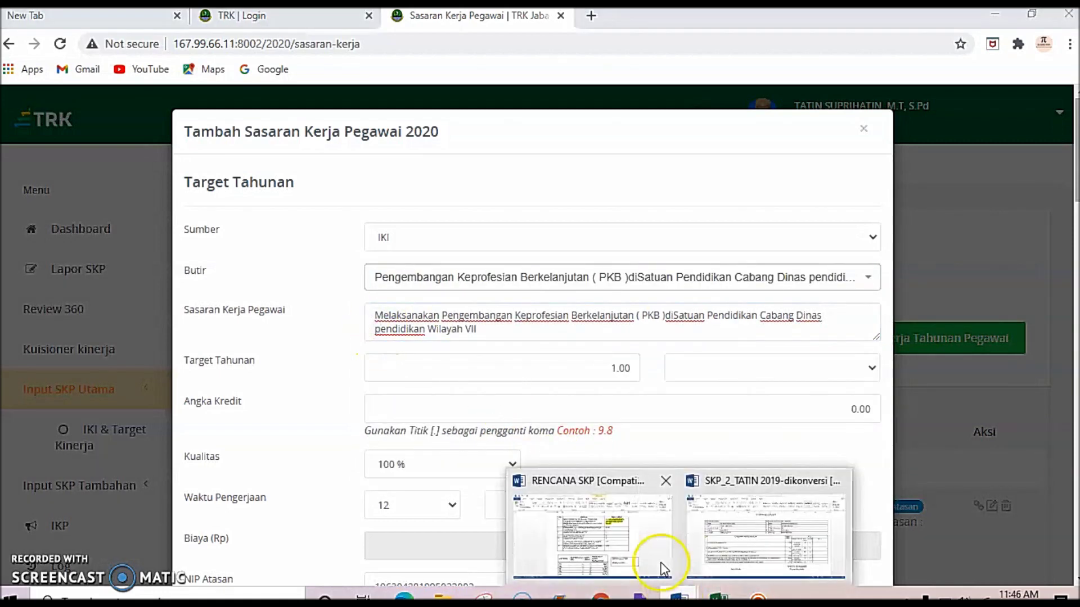
click(650, 551)
drag(338, 291, 501, 291)
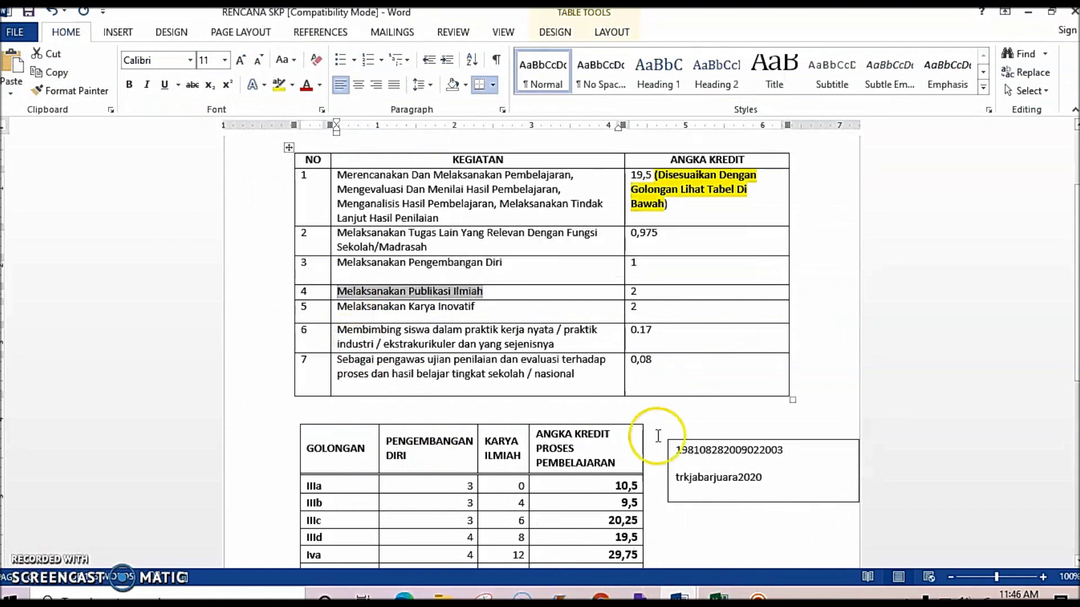
mouse_move(678, 597)
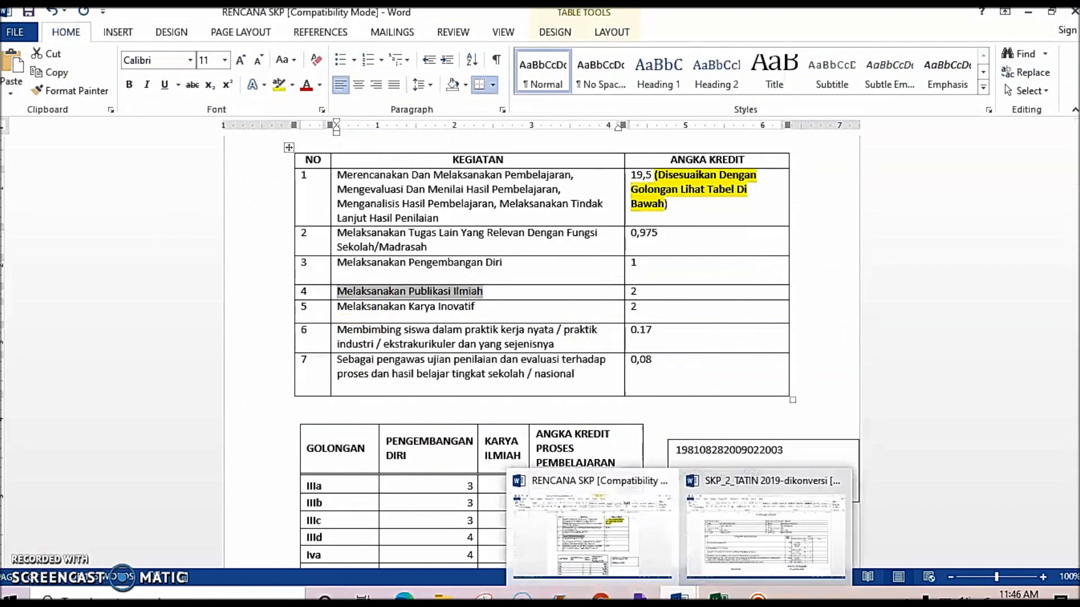
- Copy the activity text "Melaksanakan Karya Inovatif" from row 5 of the KEGIATAN table
click(453, 307)
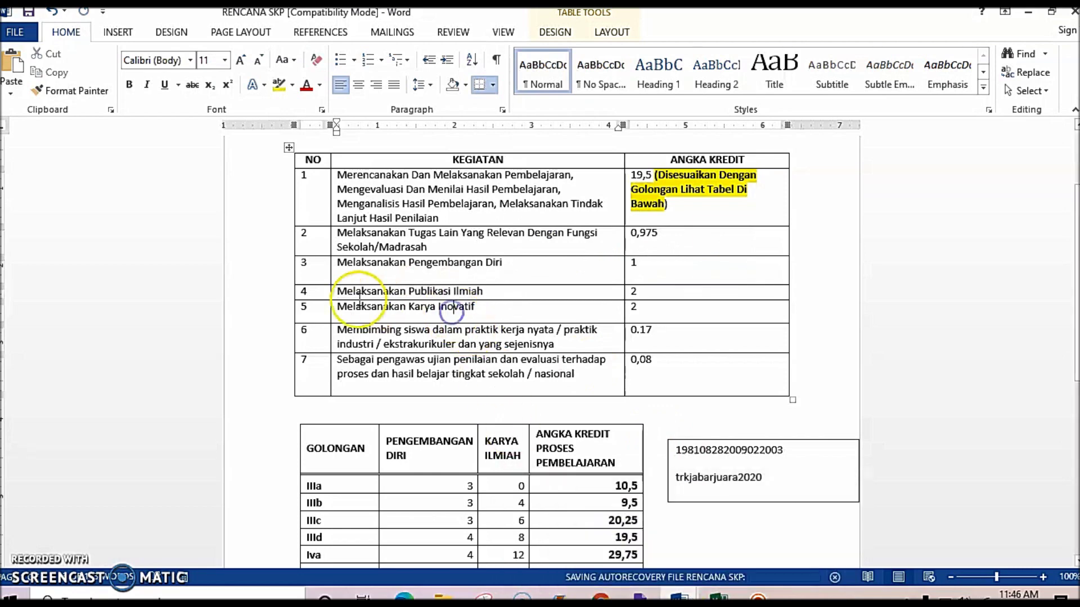
drag(402, 314, 489, 312)
key(ctrl+c)
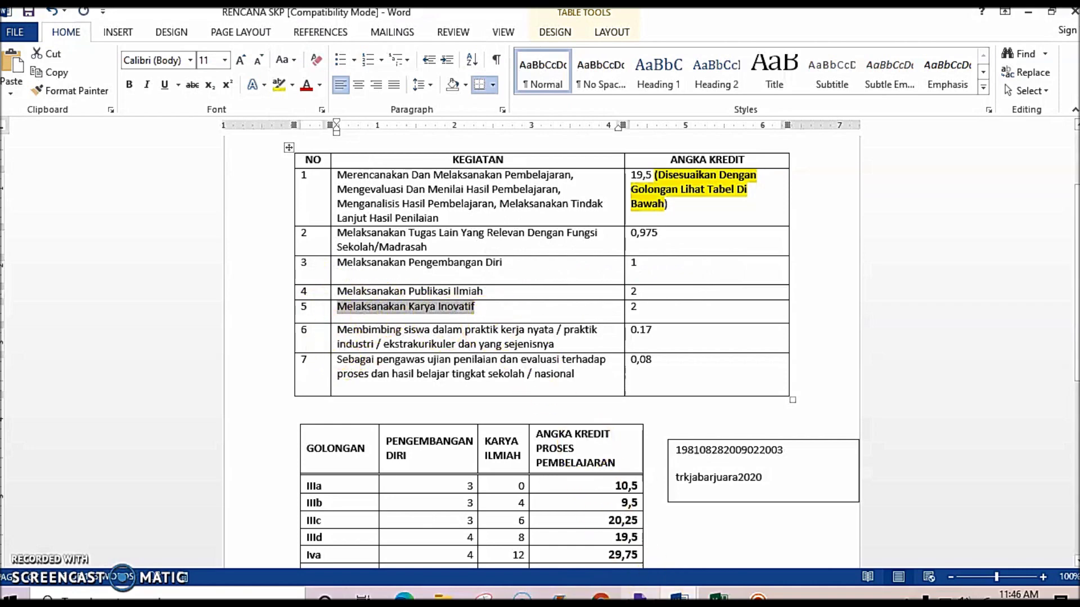
- Switch back to the TRK form in the browser and replace the Sasaran Kerja Pegawai text with the copied "Melaksanakan Karya Inovatif"
click(587, 598)
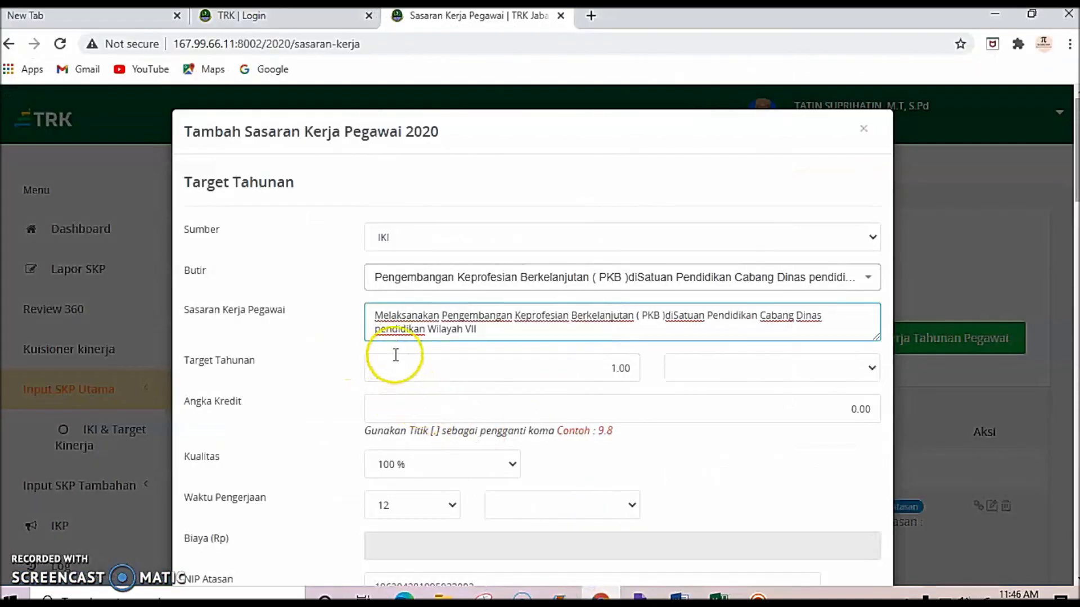
drag(378, 322, 516, 327)
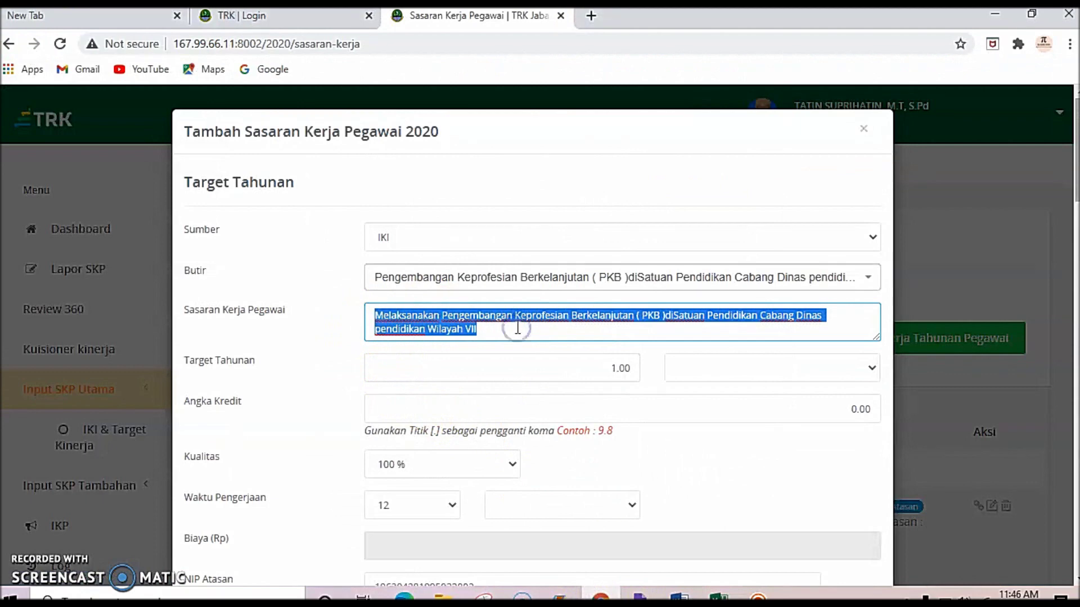
key(ctrl+v)
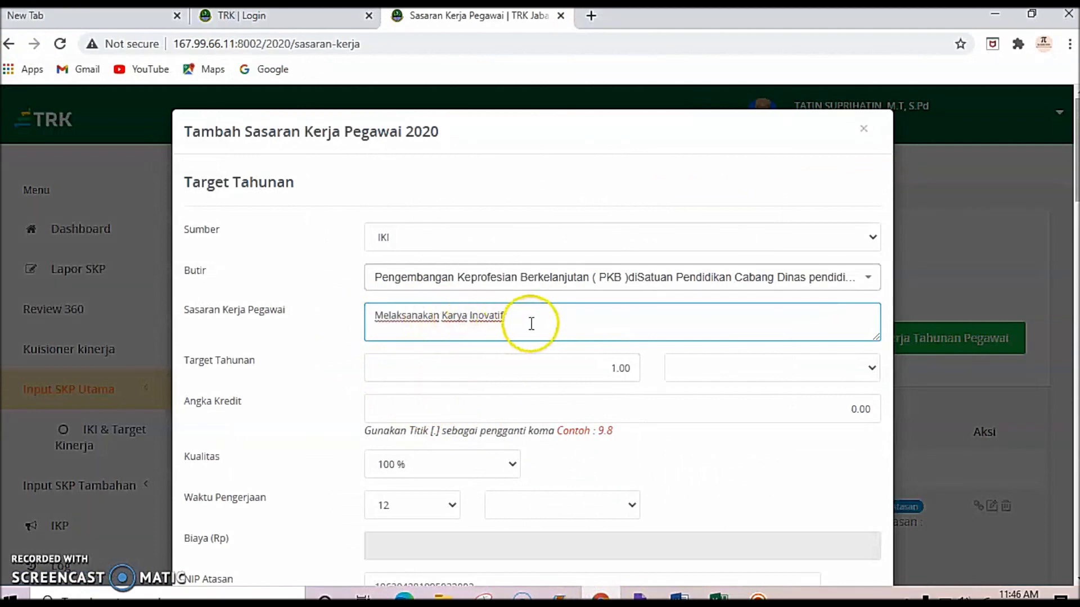
- Set the Target Tahunan to 2.00 dokumen and the Angka Kredit to 4.00
click(618, 370)
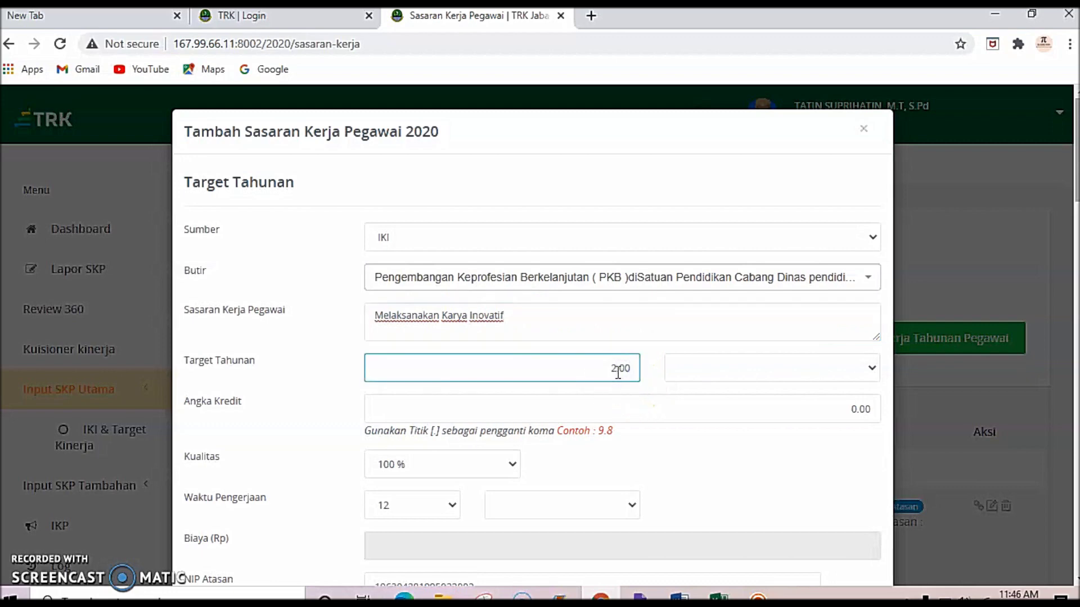
click(693, 368)
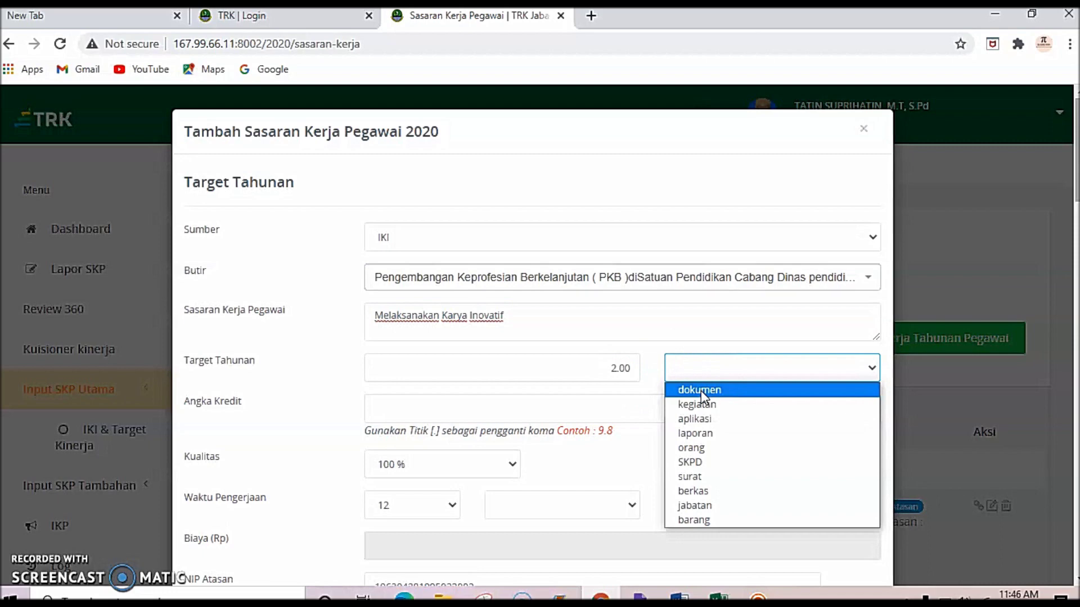
click(701, 390)
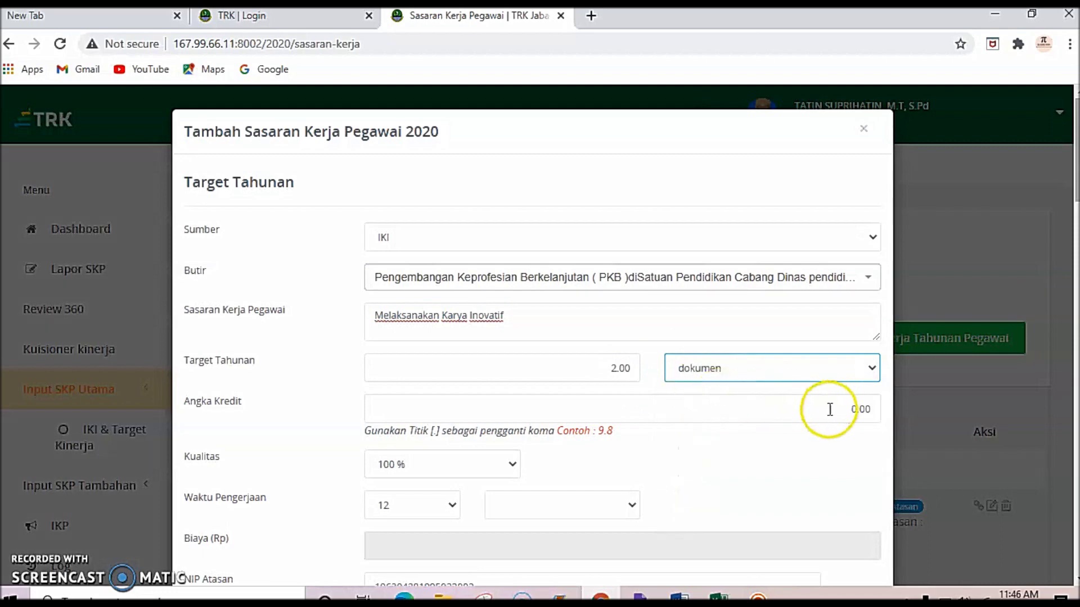
click(860, 407)
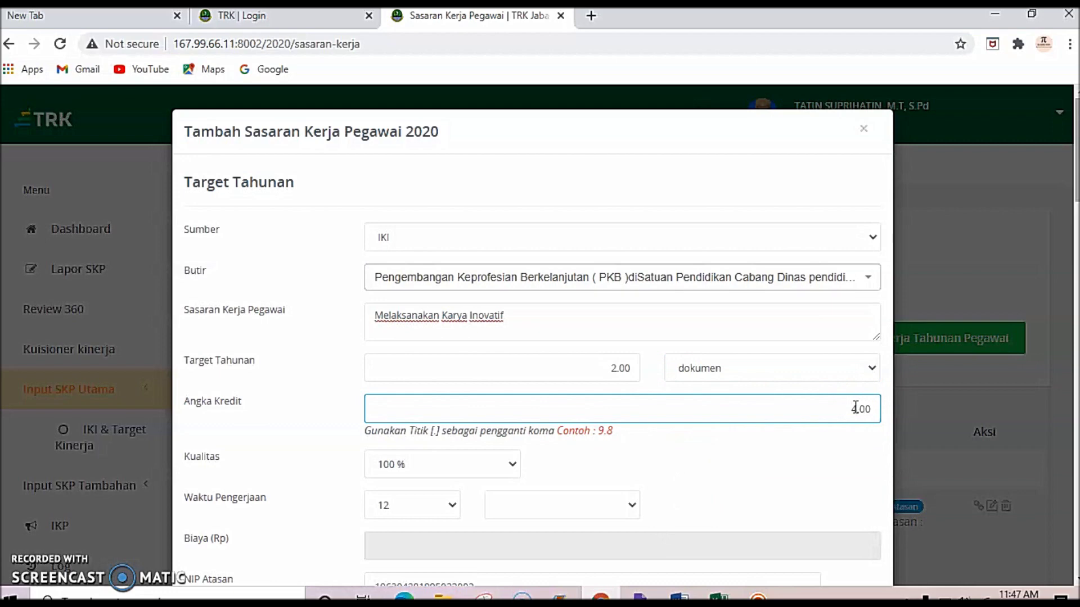
- Set the Waktu Pengerjaan to 2 bulan and save the "Melaksanakan Karya Inovatif" target
scroll(664, 410, down, 3)
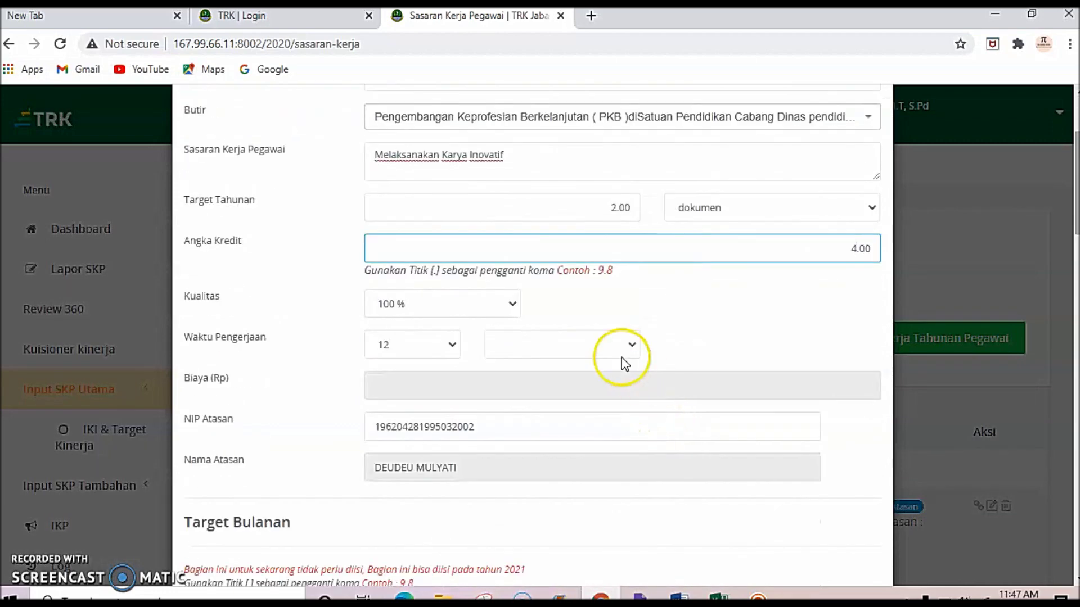
click(456, 345)
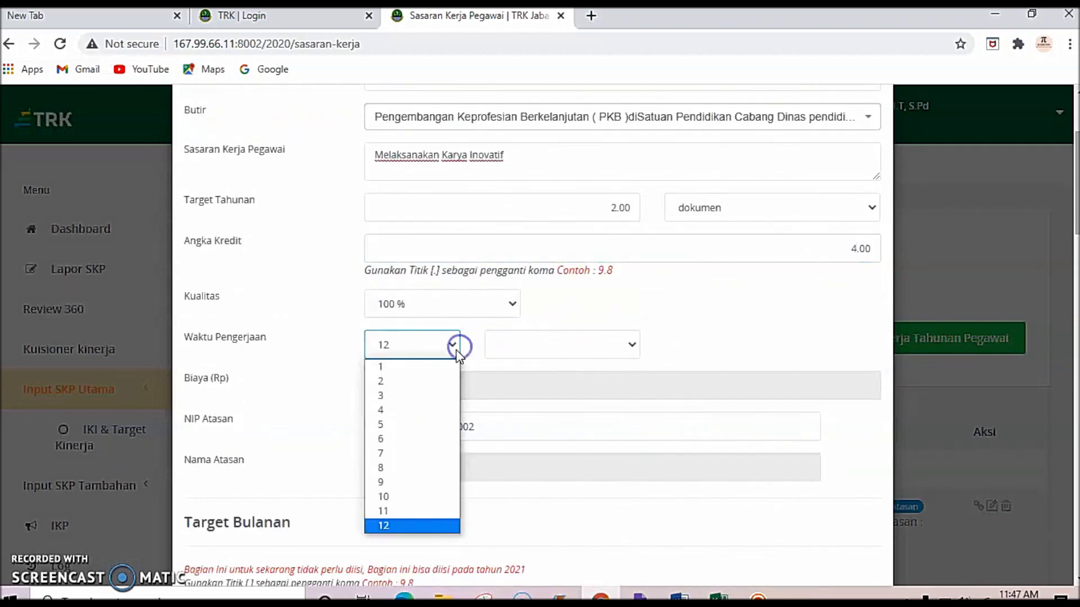
click(408, 381)
click(576, 349)
click(559, 366)
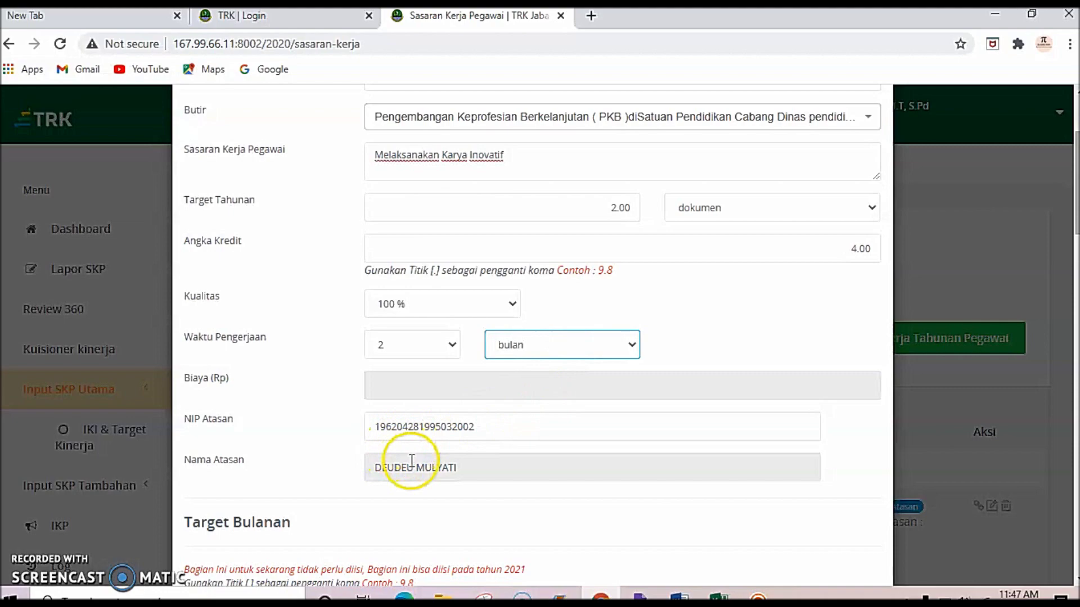
scroll(412, 460, down, 20)
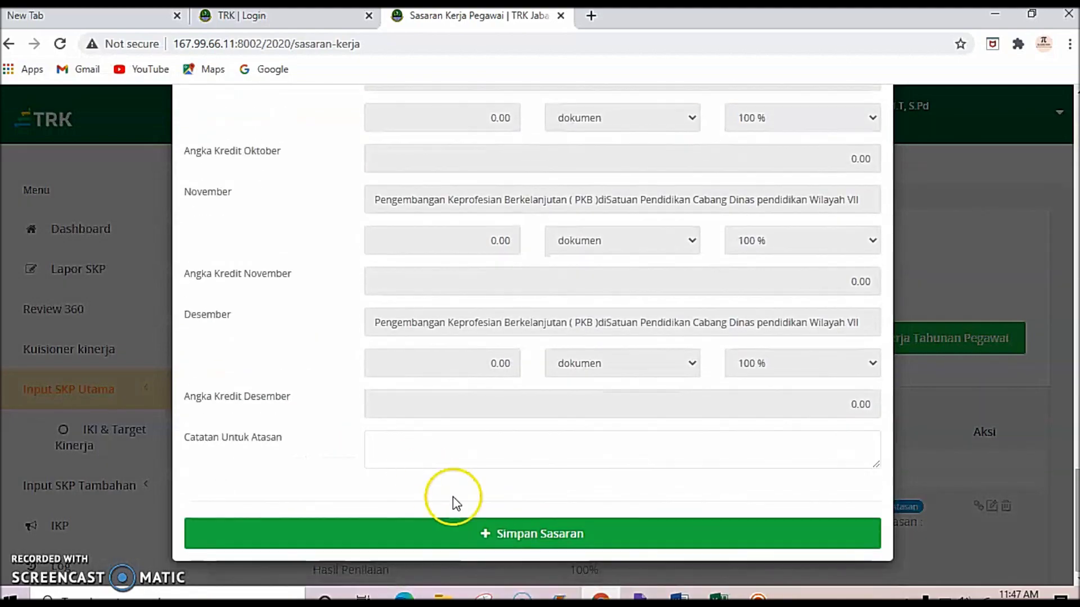
click(503, 535)
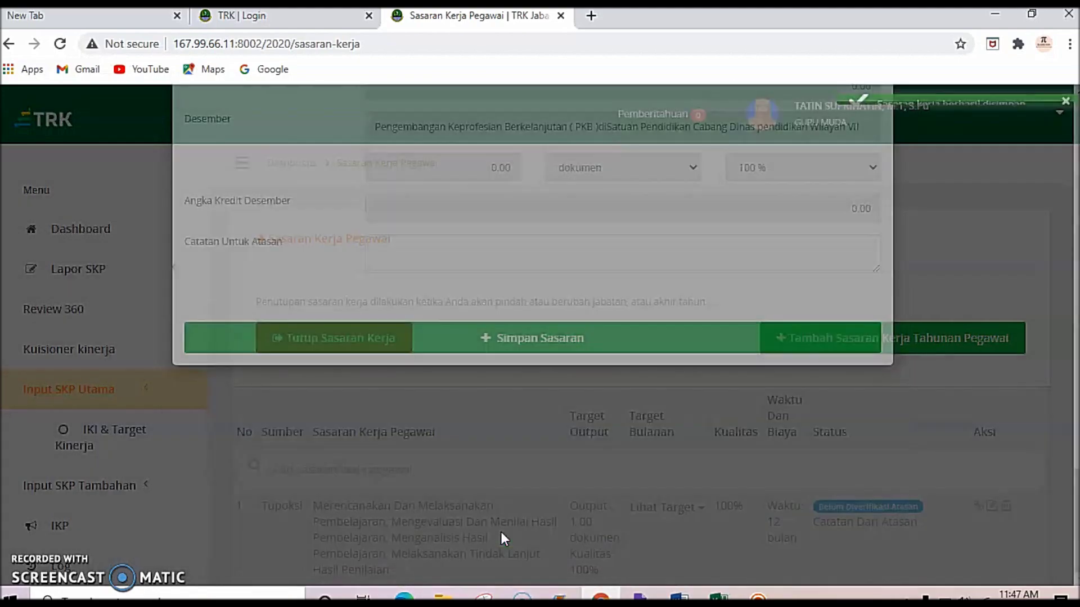
- Review the saved work targets in the Sasaran Kerja Pegawai list
scroll(500, 537, down, 2)
scroll(501, 537, down, 2)
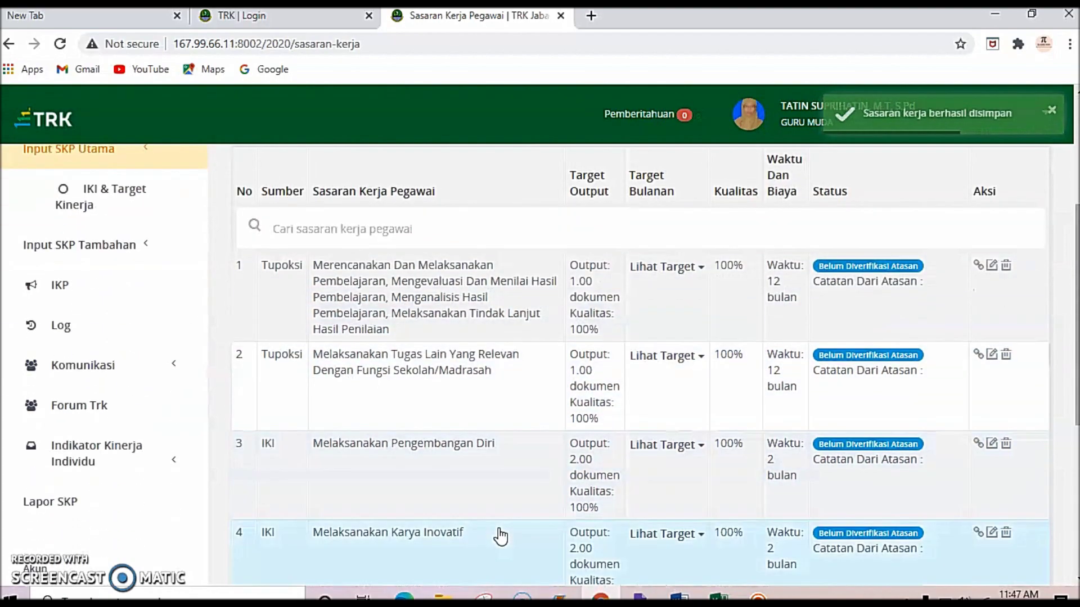
scroll(502, 536, down, 4)
scroll(501, 535, up, 3)
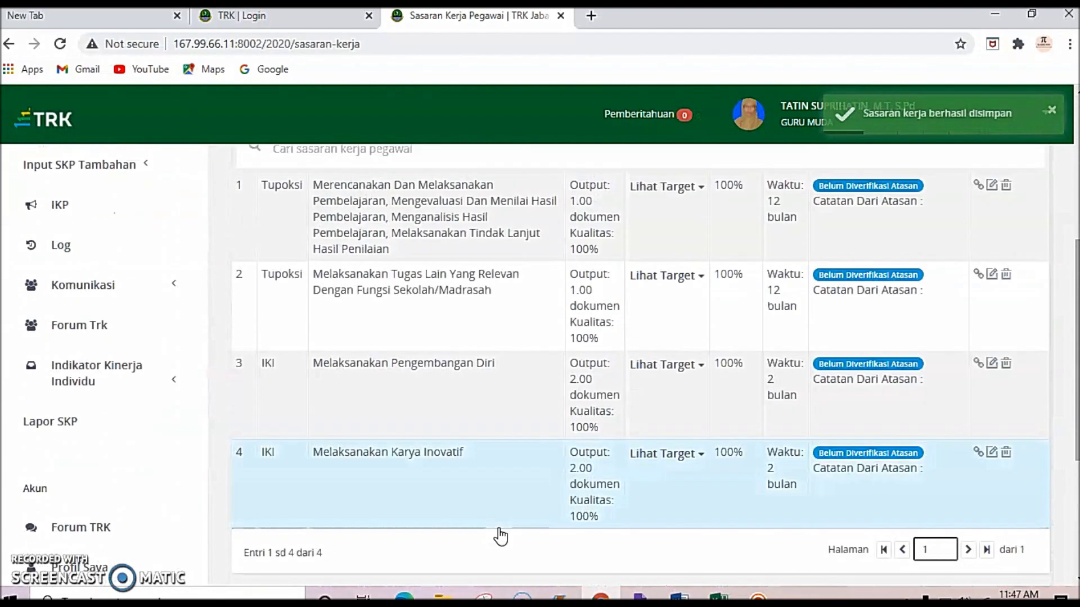
click(595, 434)
scroll(590, 433, up, 2)
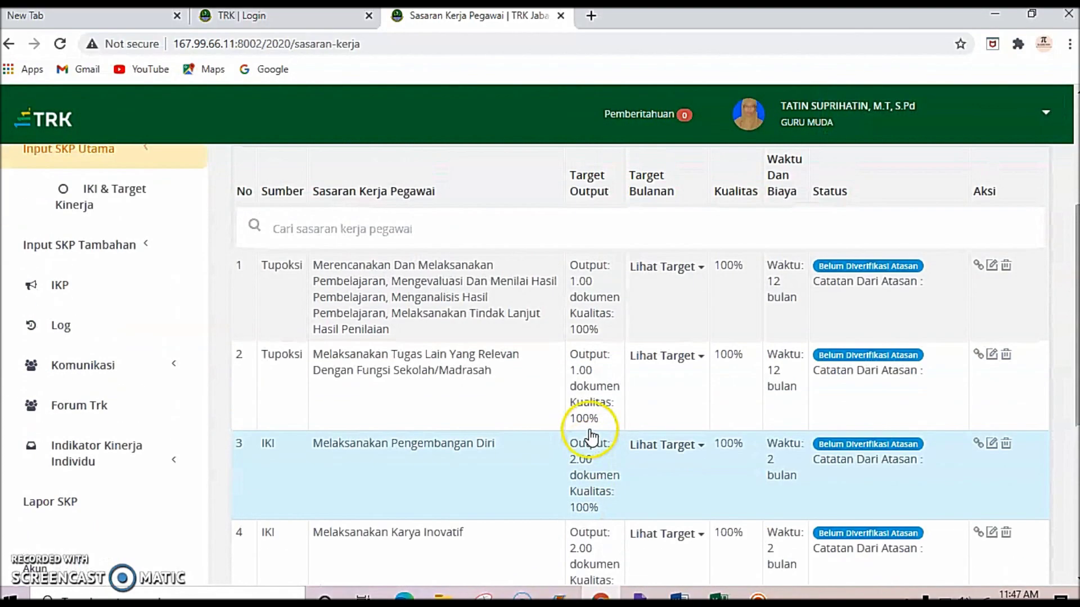
scroll(586, 428, down, 3)
click(395, 389)
scroll(396, 389, up, 3)
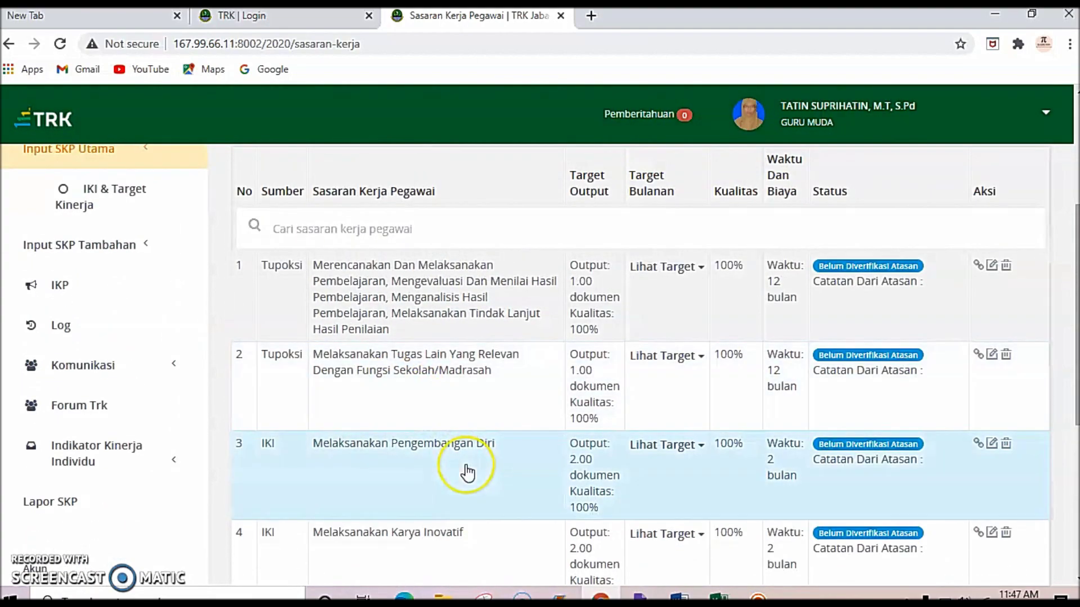
scroll(465, 470, down, 3)
- Start adding another annual work target with IKI as its Sumber
scroll(465, 470, up, 6)
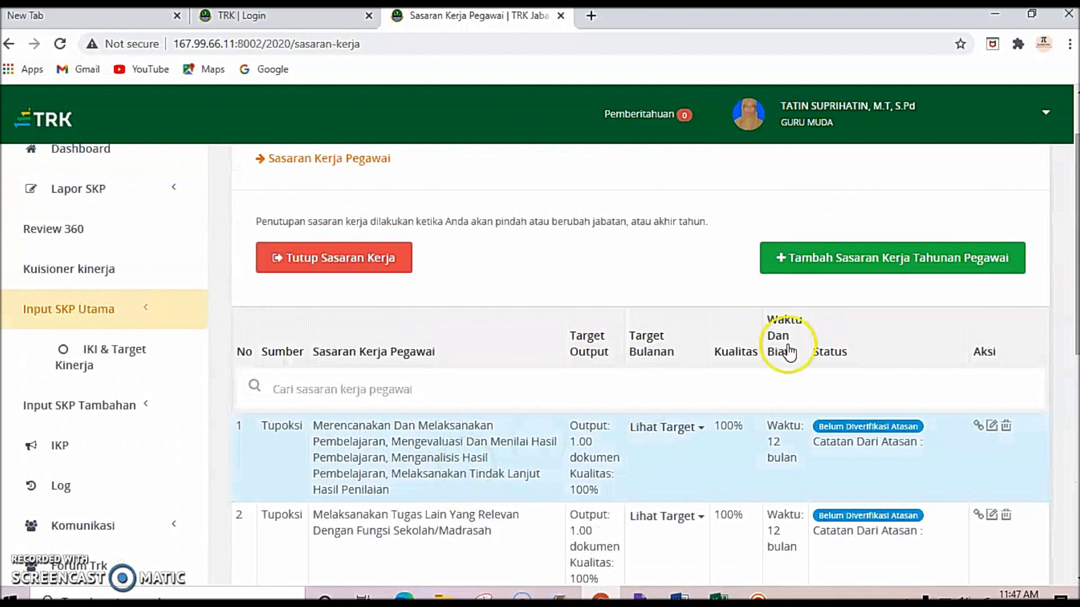
click(844, 259)
click(791, 237)
click(649, 259)
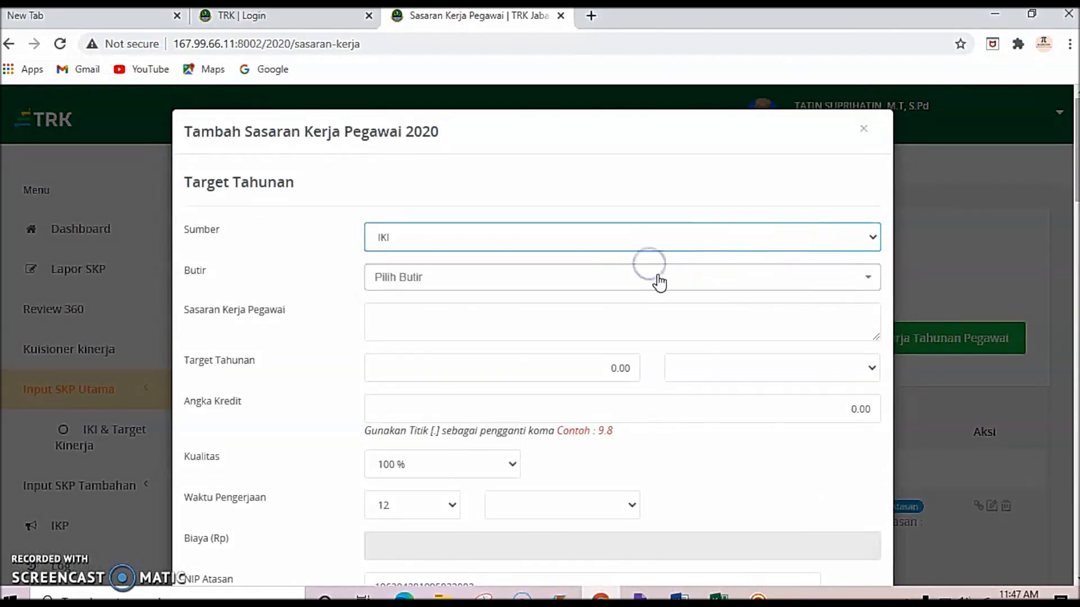
- Search the Butir options for "unsur" and choose "Unsur Penunjang diSatuan Pendidikan Cabang Dinas pendidikan Wilayah VII"
click(657, 279)
scroll(658, 414, down, 5)
scroll(661, 419, down, 6)
scroll(661, 420, down, 4)
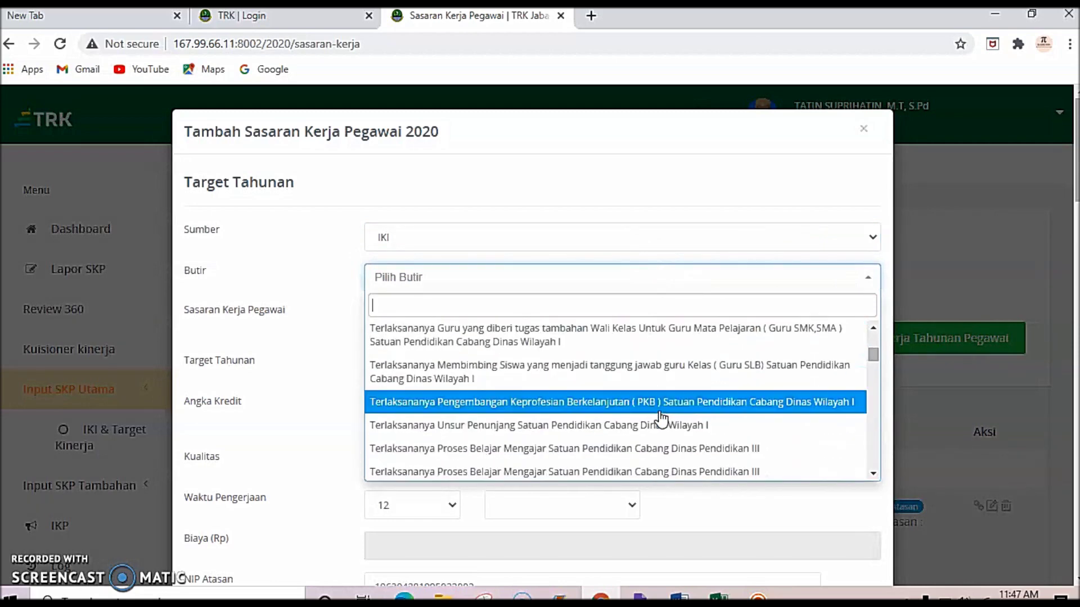
scroll(661, 419, down, 5)
scroll(661, 419, down, 5)
click(647, 388)
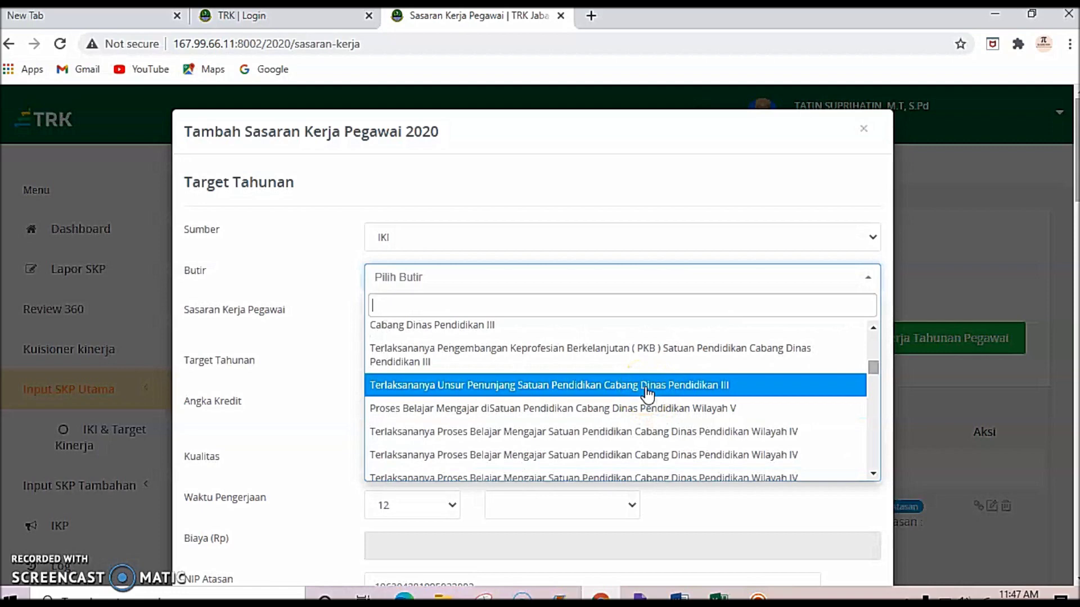
click(606, 367)
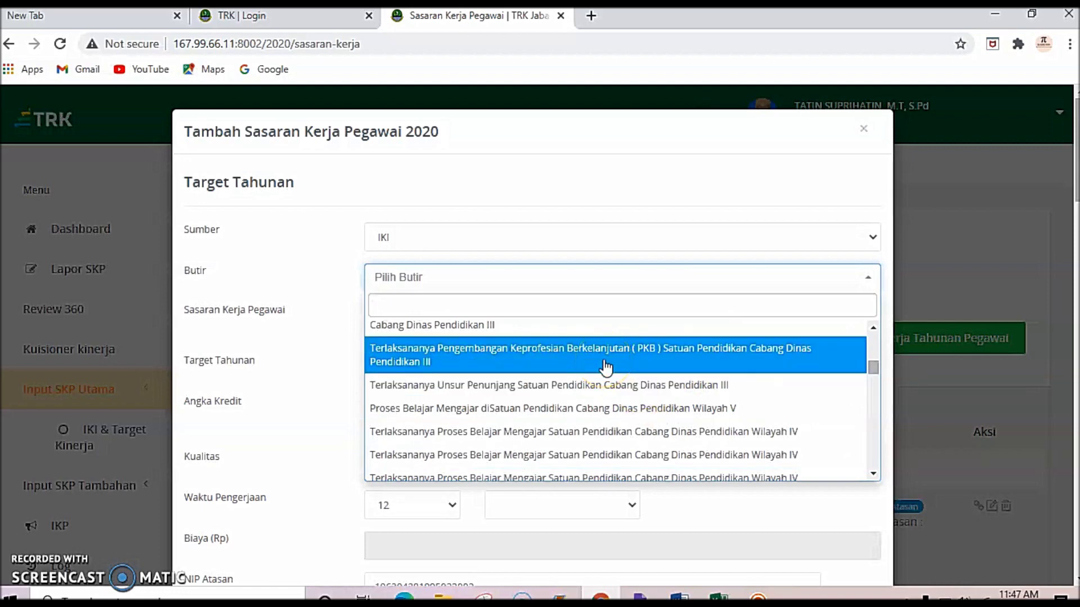
text(unsur)
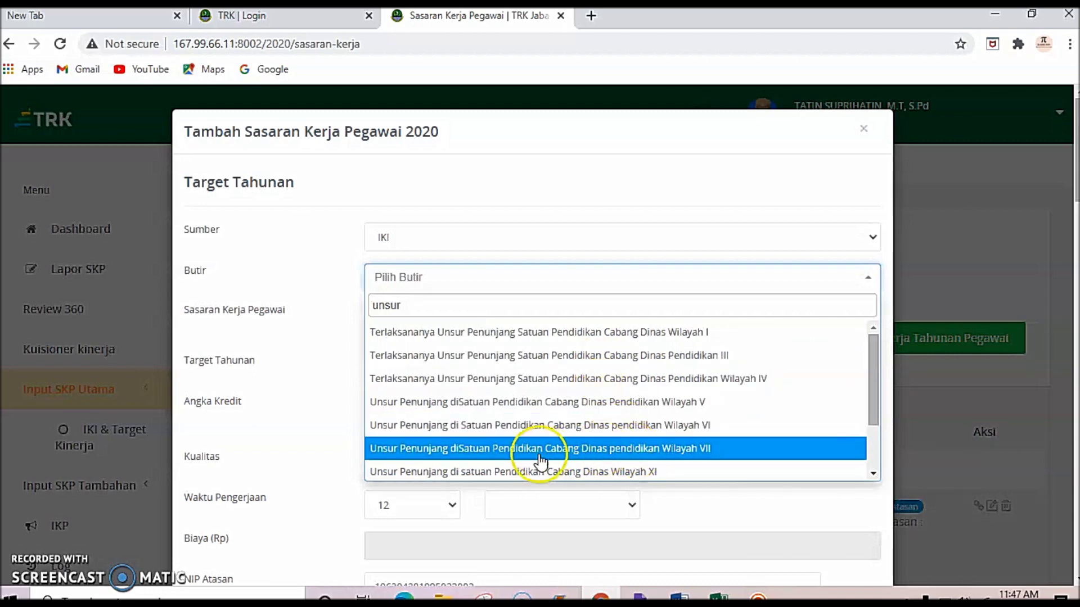
click(592, 448)
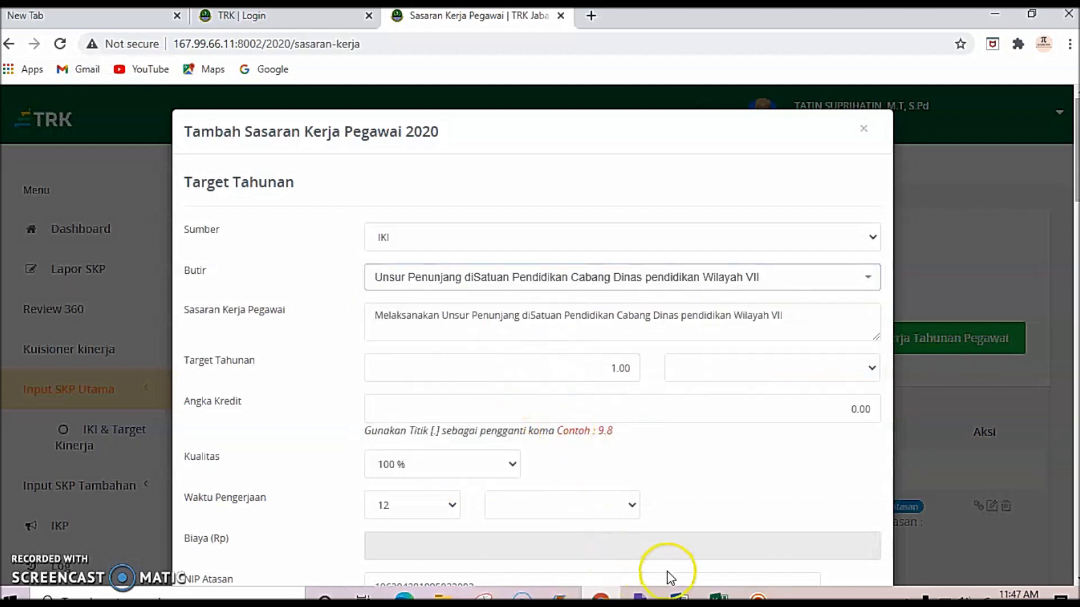
- Switch to the RENCANA SKP document in Word and copy the row 6 activity text beginning "Membimbing siswa dalam praktik kerja nyata"
mouse_move(679, 597)
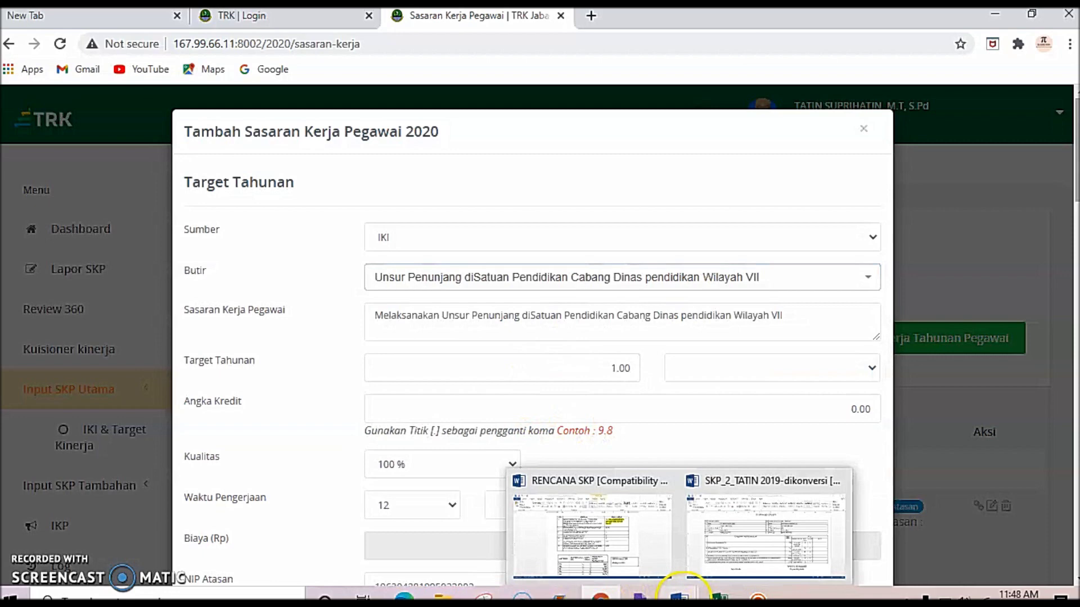
click(681, 596)
click(662, 580)
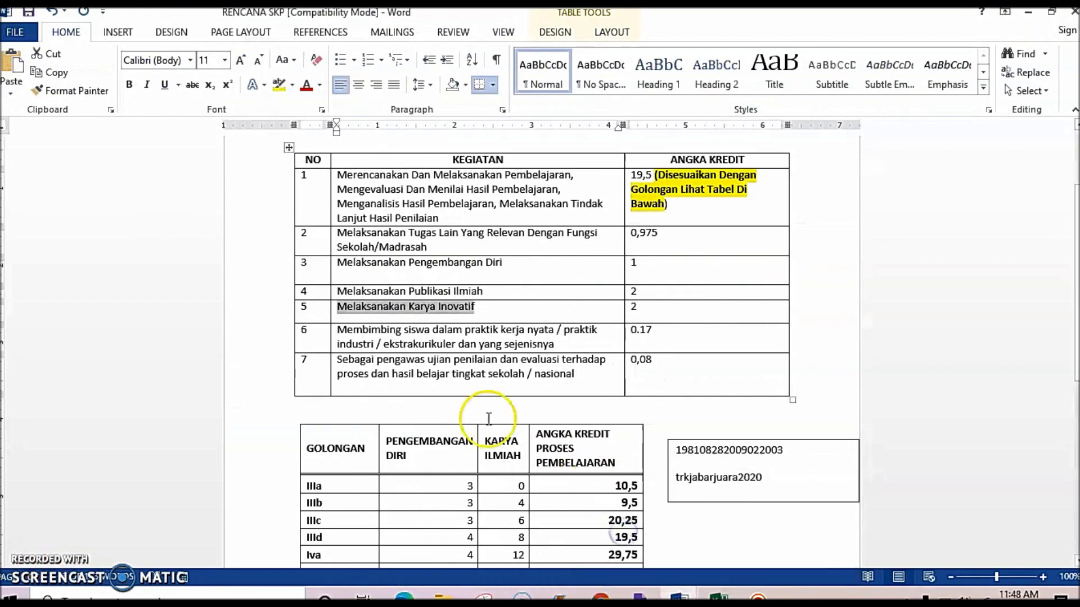
drag(344, 332, 600, 347)
key(ctrl+c)
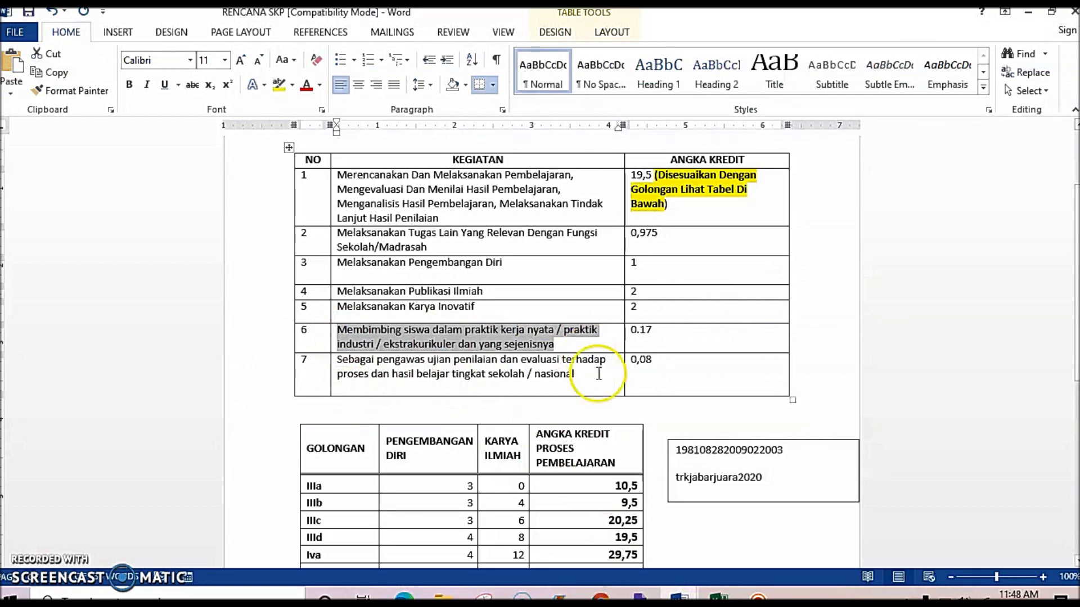
- Return to the TRK form in the browser and replace the Sasaran Kerja Pegawai text with the copied row 6 activity
click(601, 595)
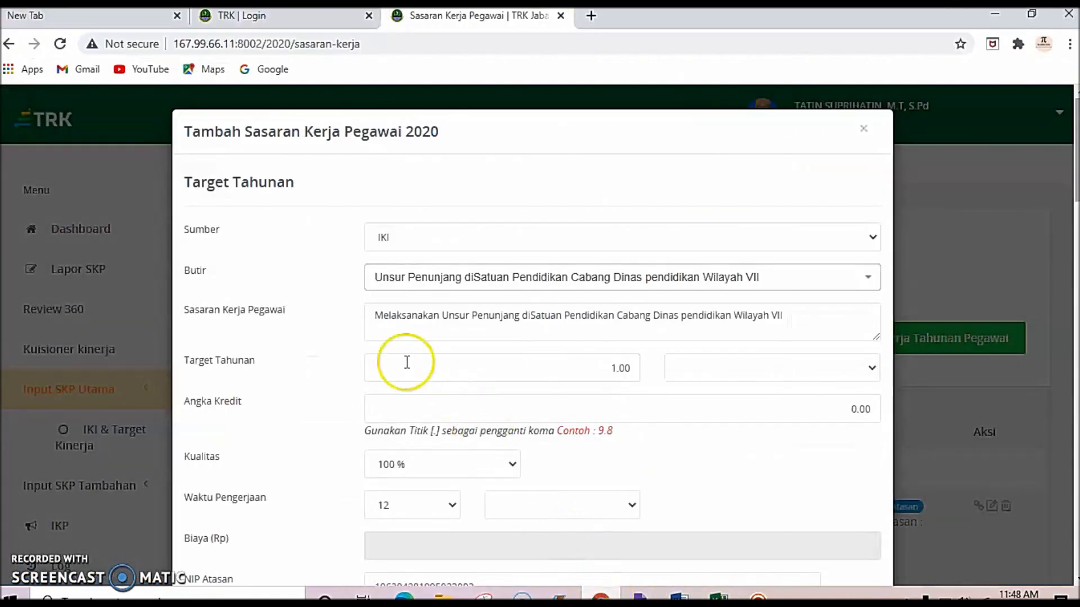
drag(397, 329, 821, 324)
key(ctrl+v)
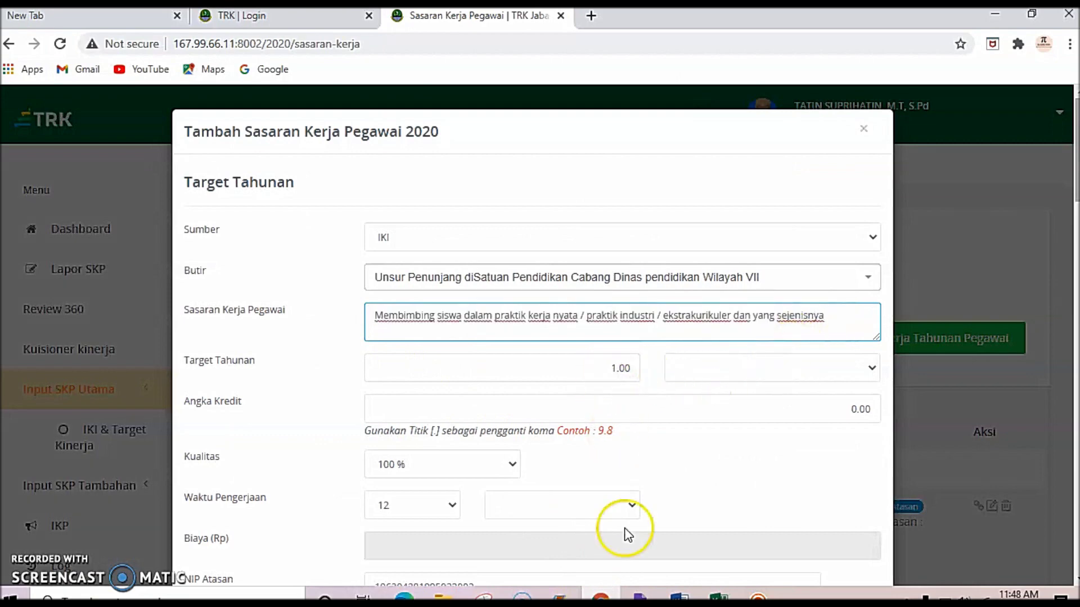
- Consult row 6 of the RENCANA SKP document in Word, then set the TRK target's unit to dokumen and its Angka Kredit to 1.00
click(679, 596)
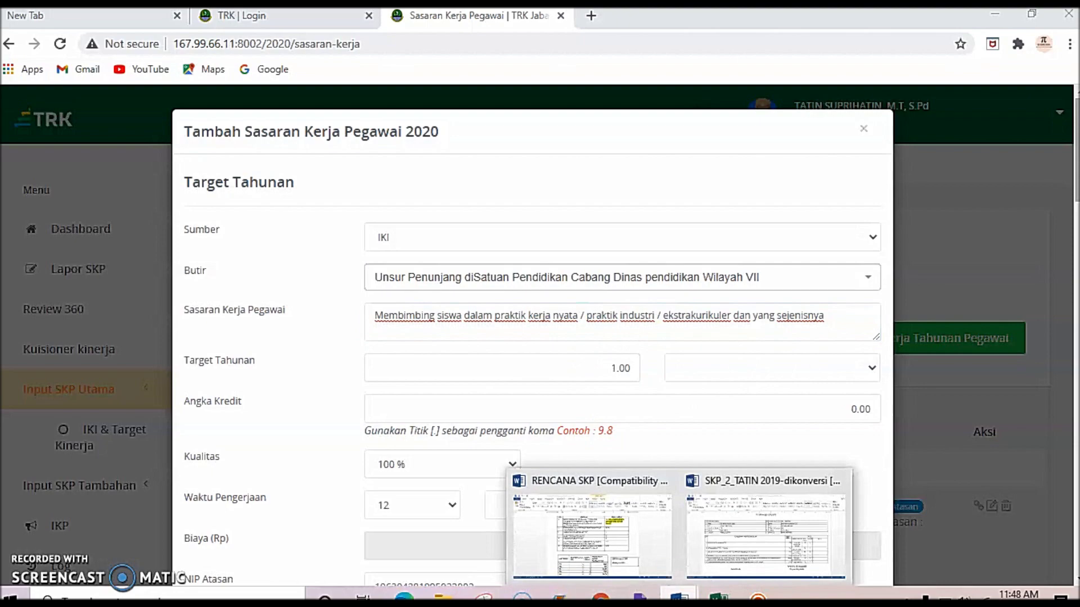
click(666, 559)
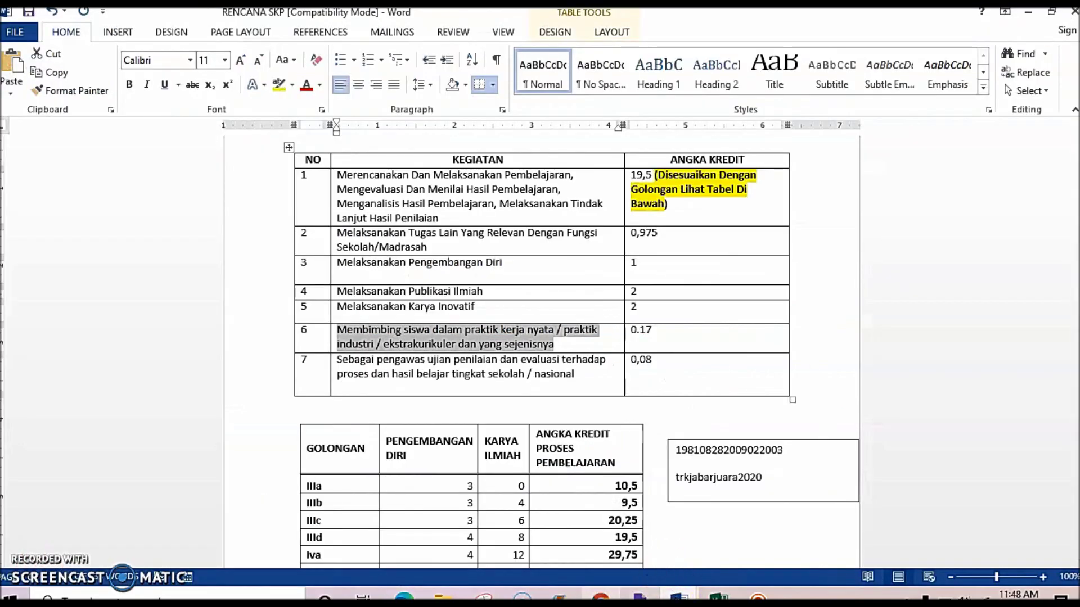
key(alt+Tab)
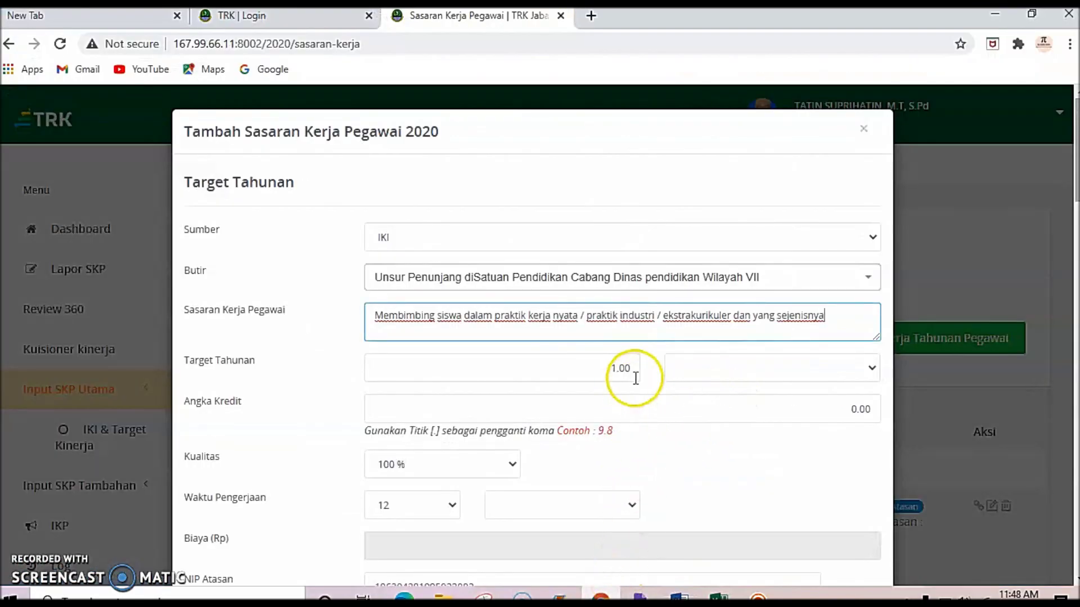
click(735, 367)
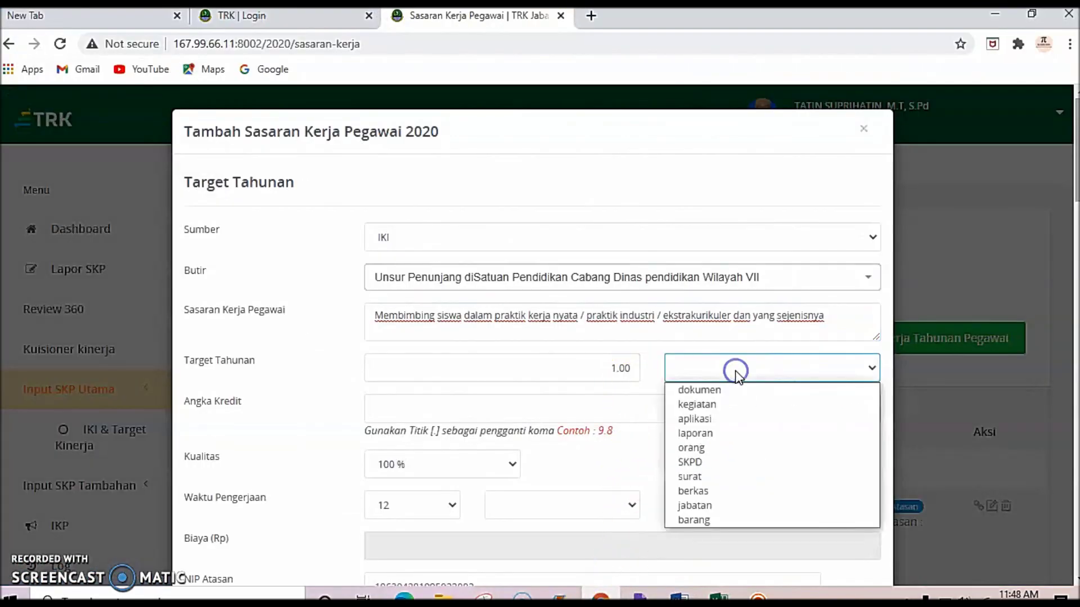
click(715, 393)
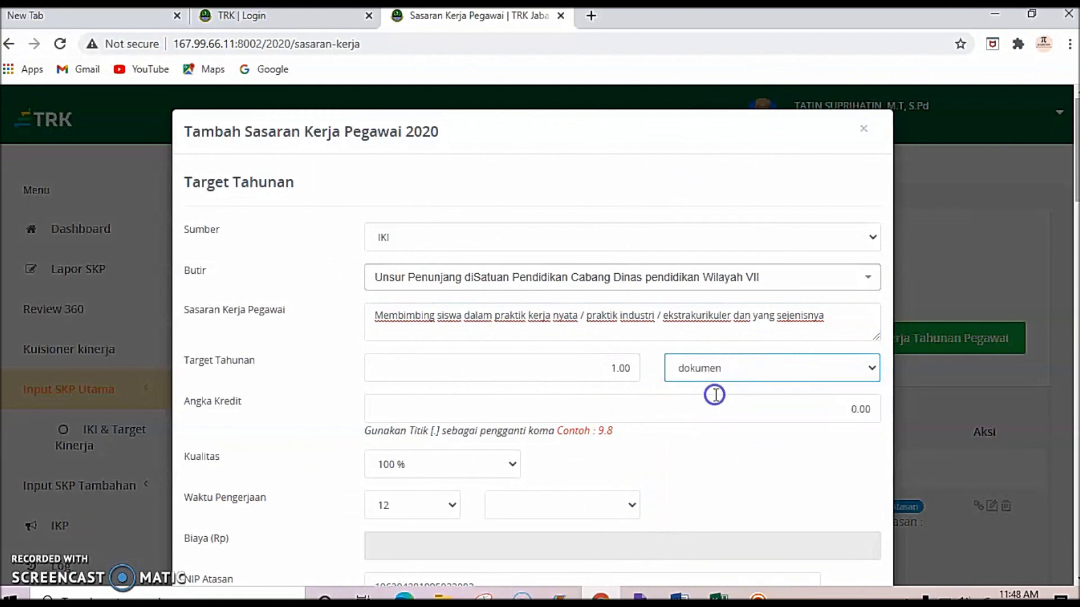
click(855, 411)
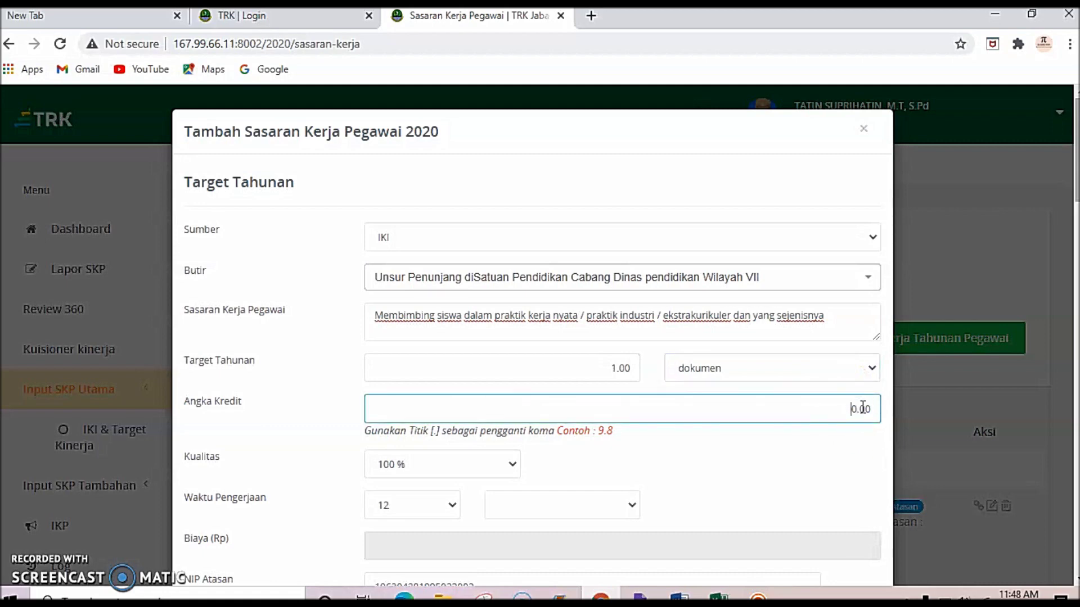
scroll(670, 470, down, 1)
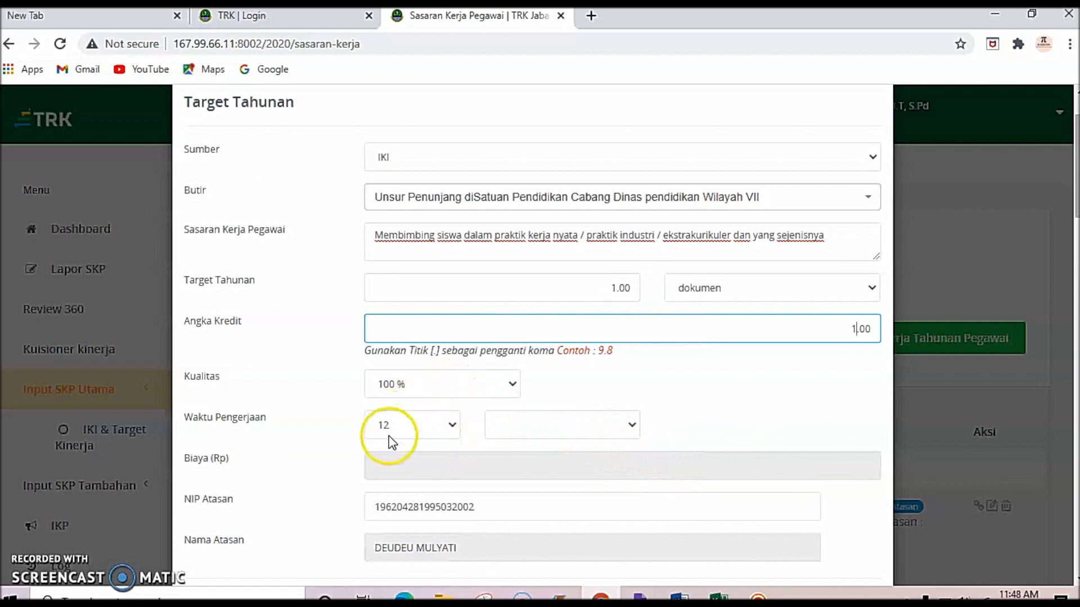
- Set the target's Waktu Pengerjaan to 1 bulan and save the new annual work target
click(442, 427)
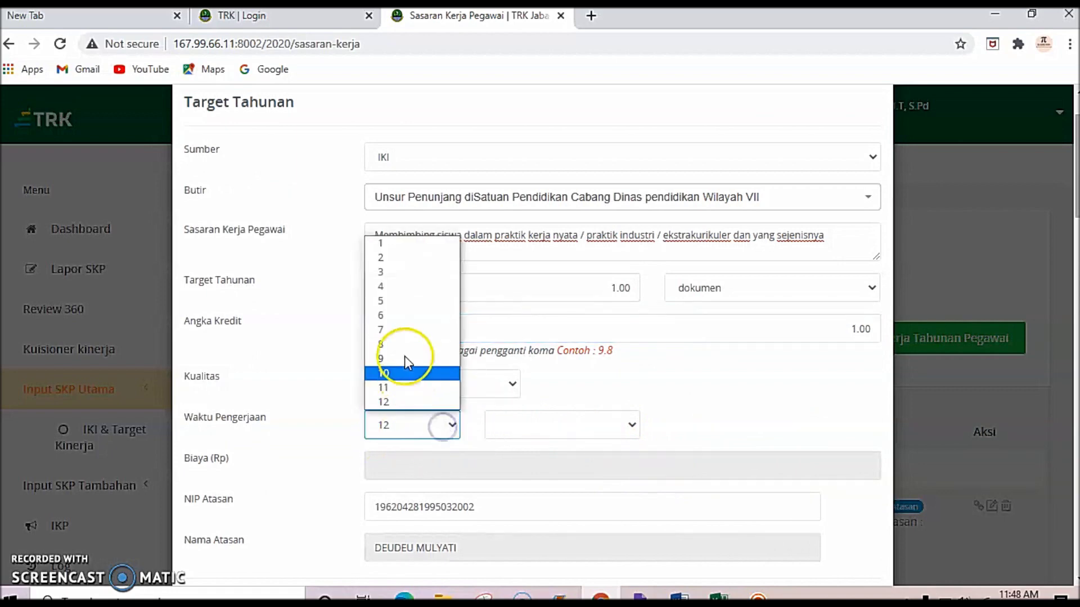
click(397, 243)
click(585, 421)
click(537, 448)
scroll(472, 488, down, 4)
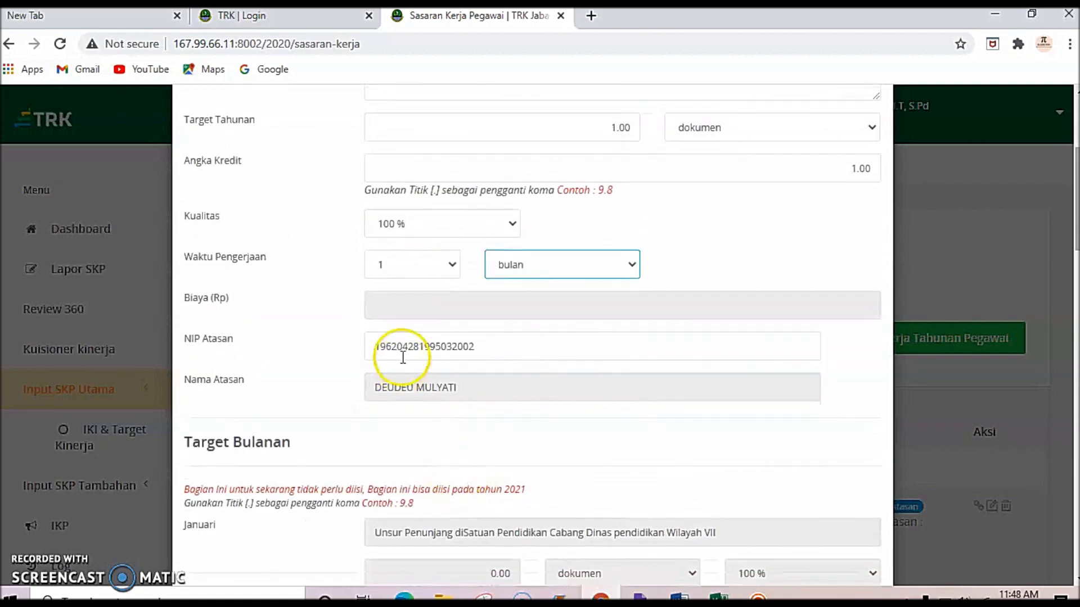
scroll(403, 464, down, 20)
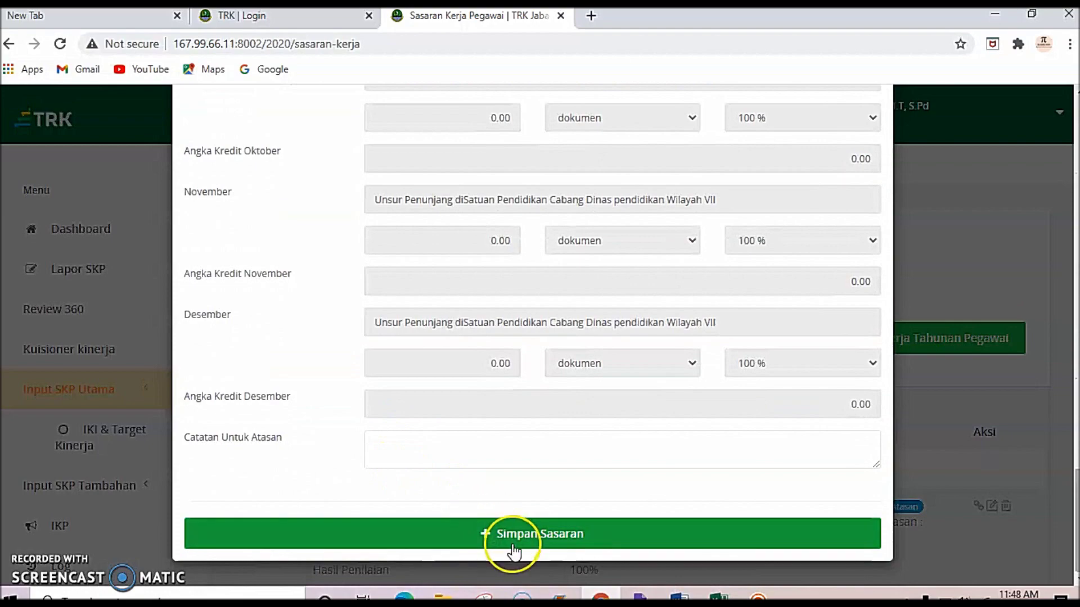
click(513, 537)
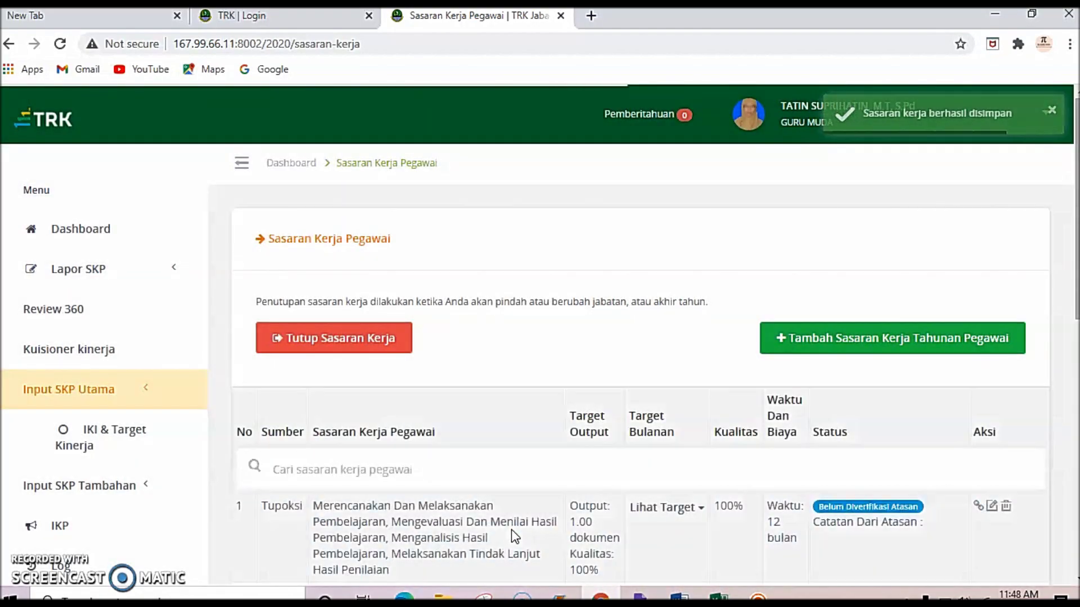
- Review the saved annual targets in the Sasaran Kerja Pegawai list, checking each activity's source, output, quality, duration and verification status
scroll(513, 538, down, 7)
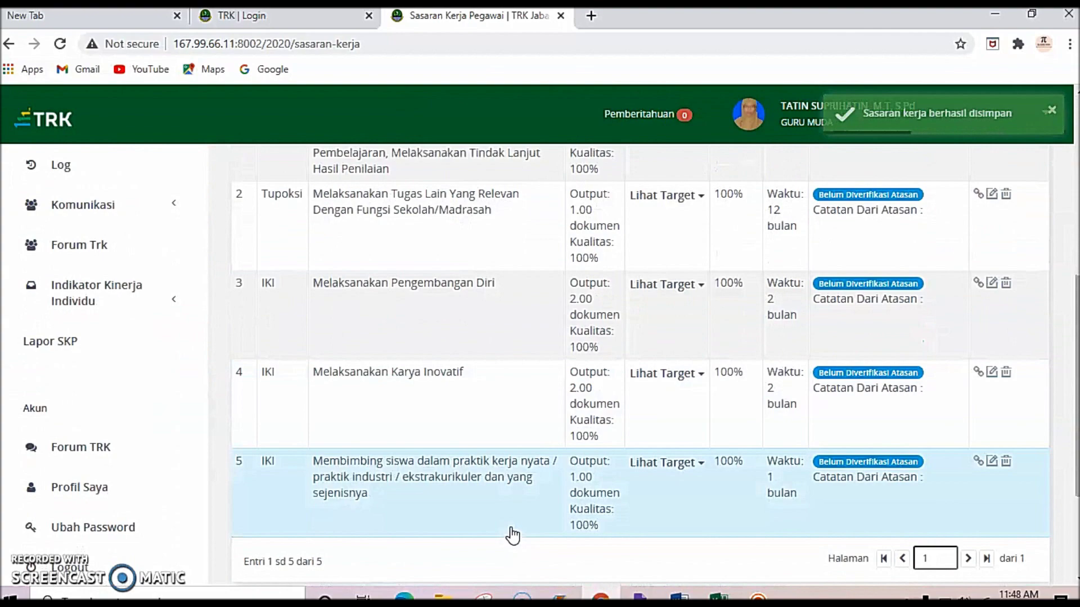
scroll(505, 521, up, 3)
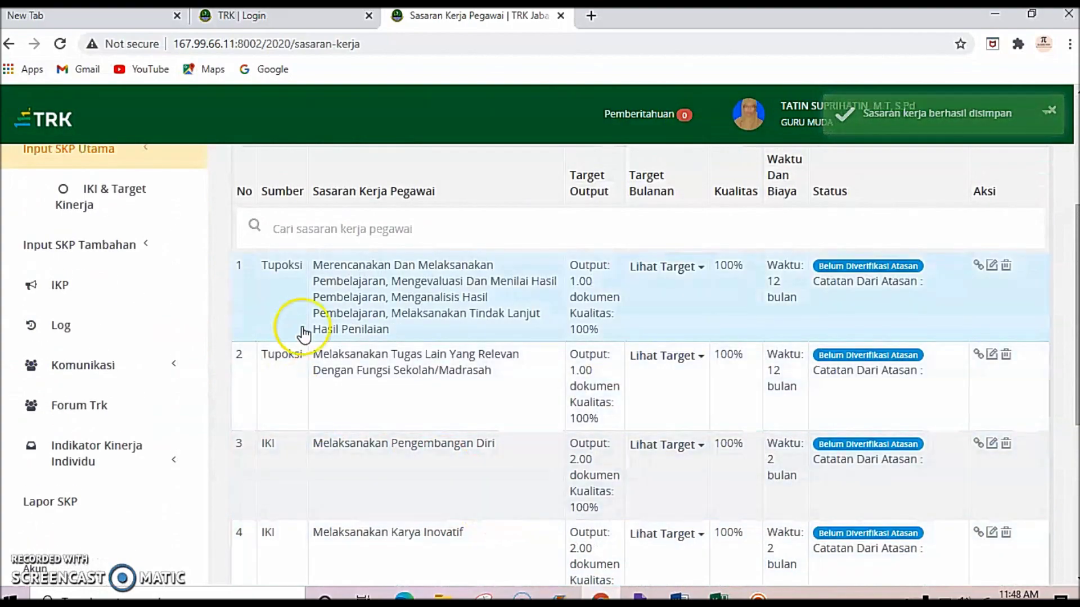
scroll(357, 357, down, 4)
scroll(349, 354, up, 4)
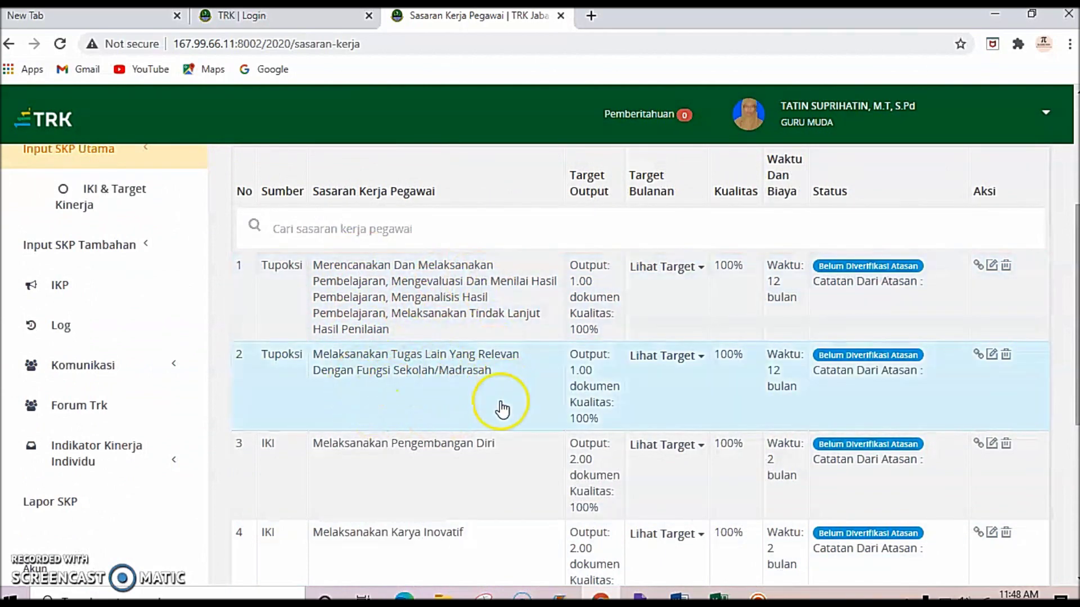
scroll(457, 402, down, 1)
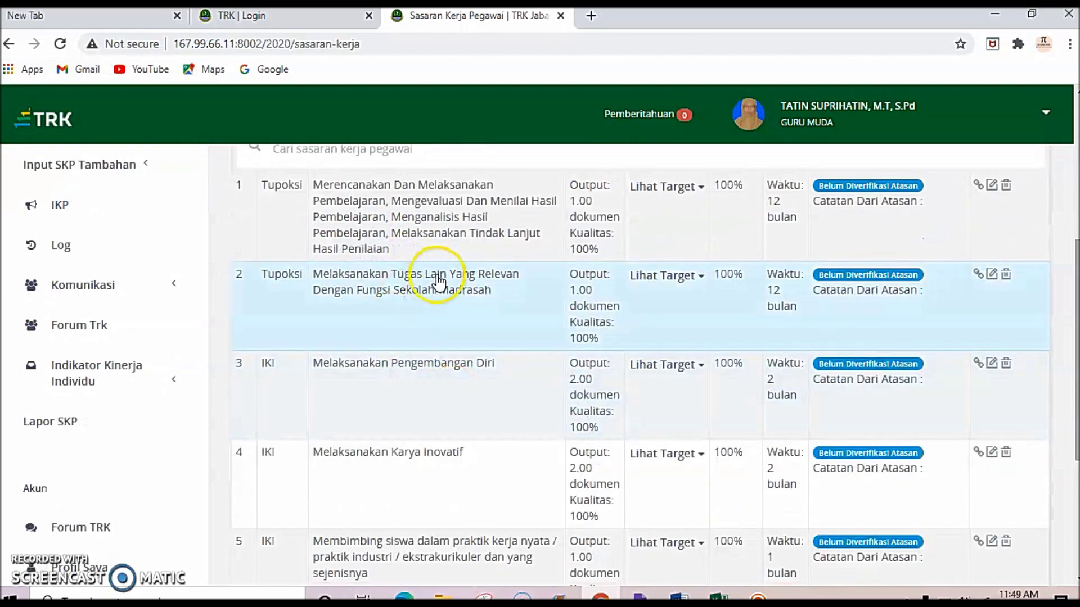
scroll(345, 401, down, 1)
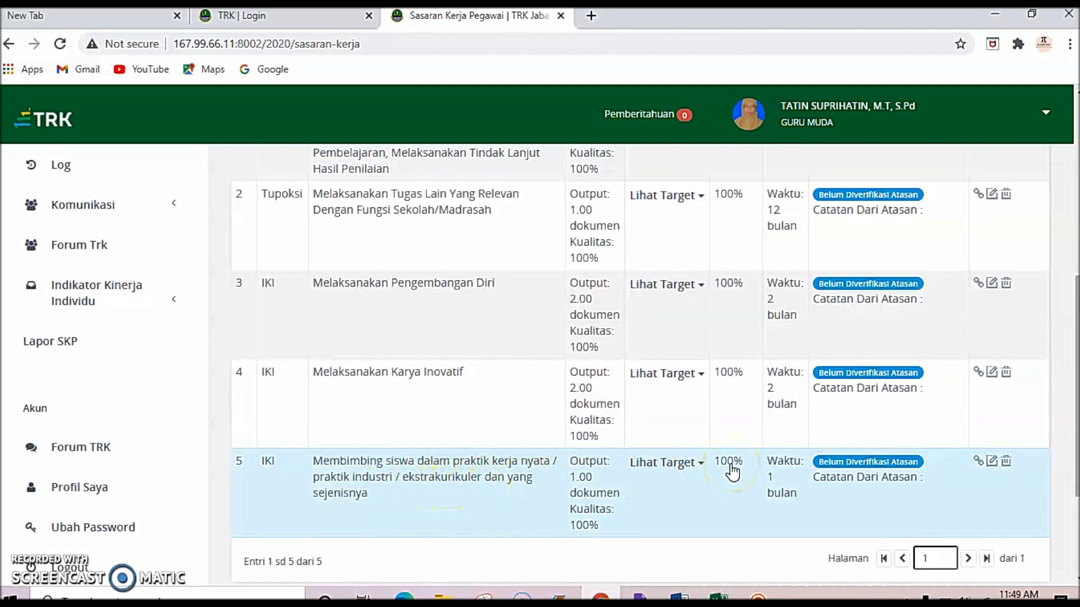
scroll(731, 471, up, 3)
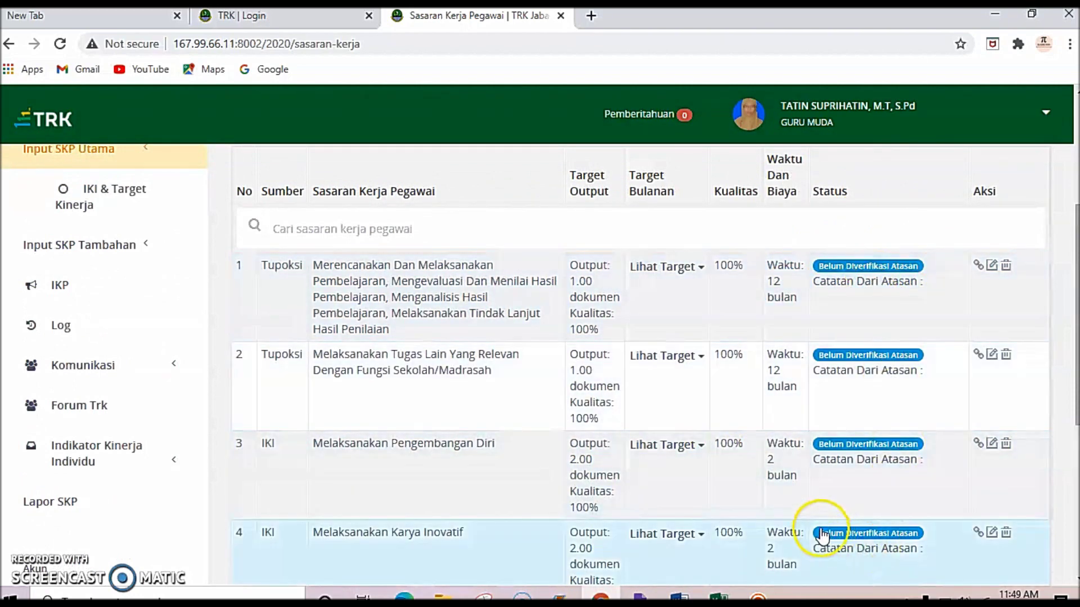
scroll(731, 484, up, 4)
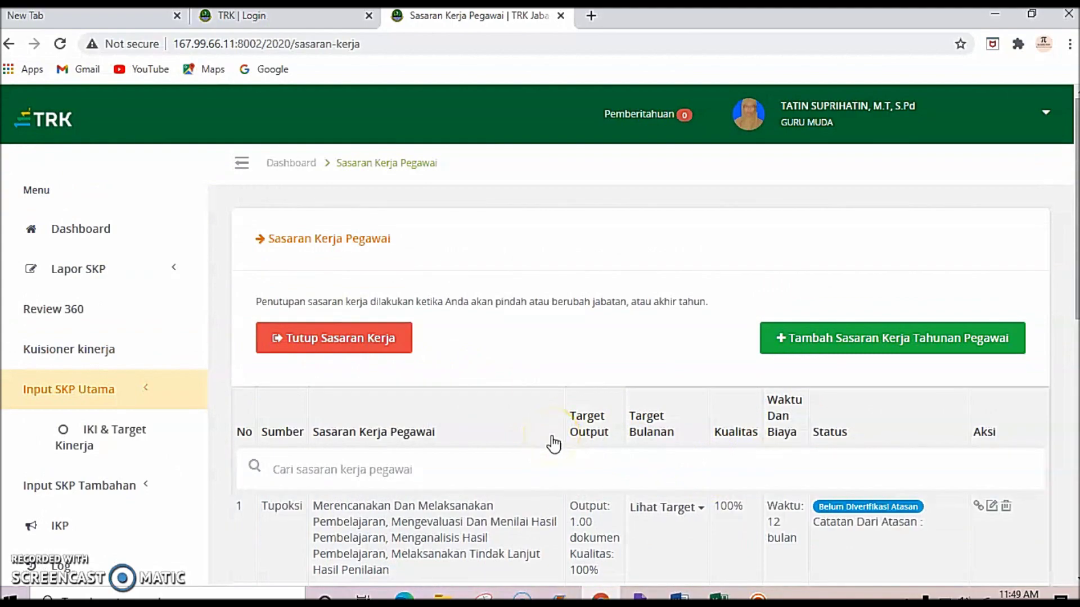
scroll(553, 444, down, 5)
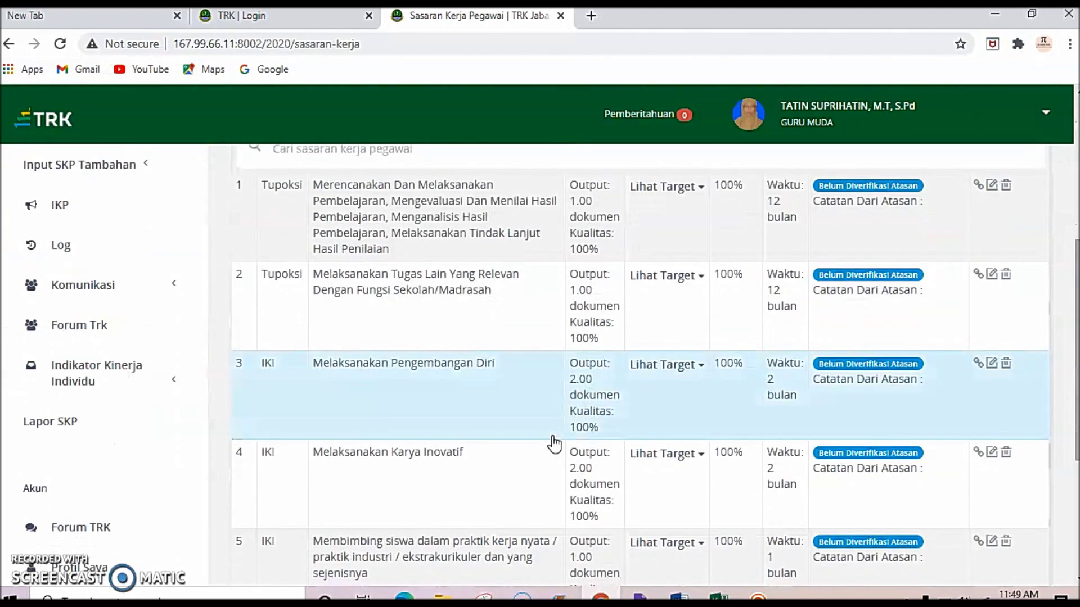
scroll(554, 444, up, 4)
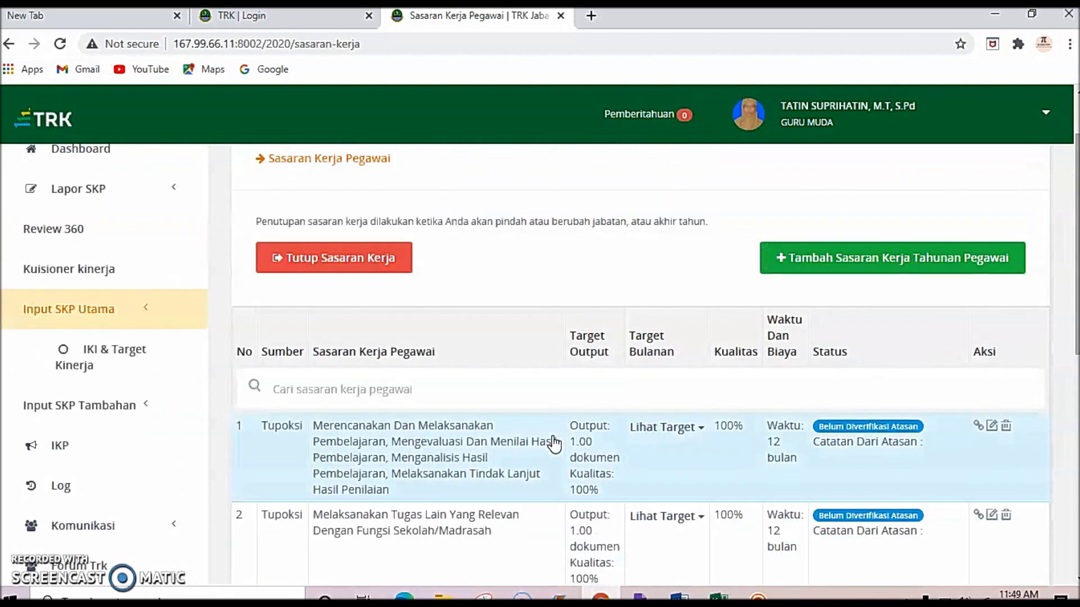
scroll(553, 444, down, 4)
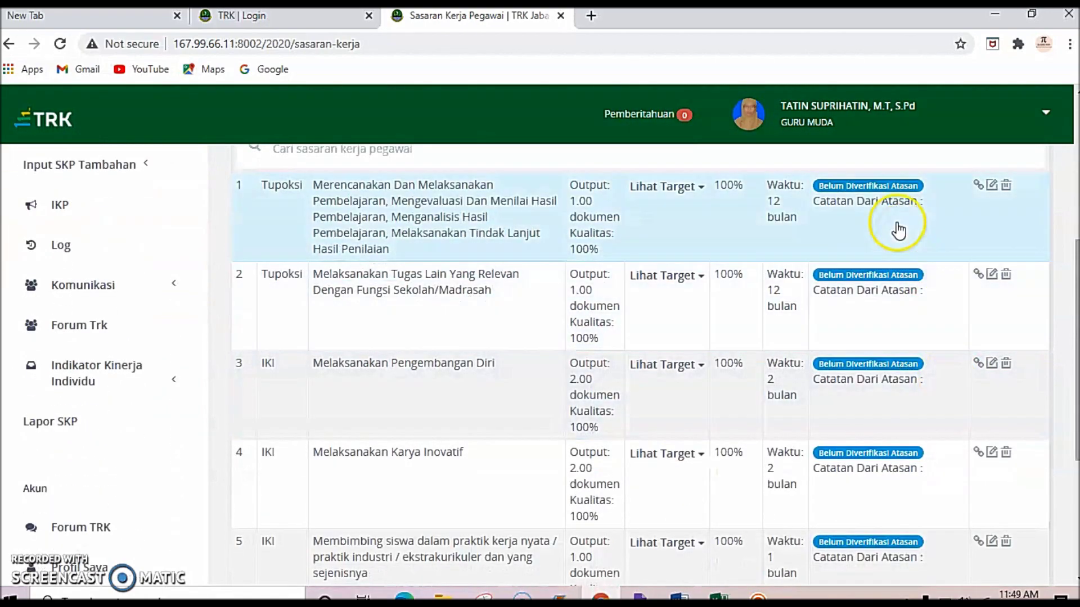